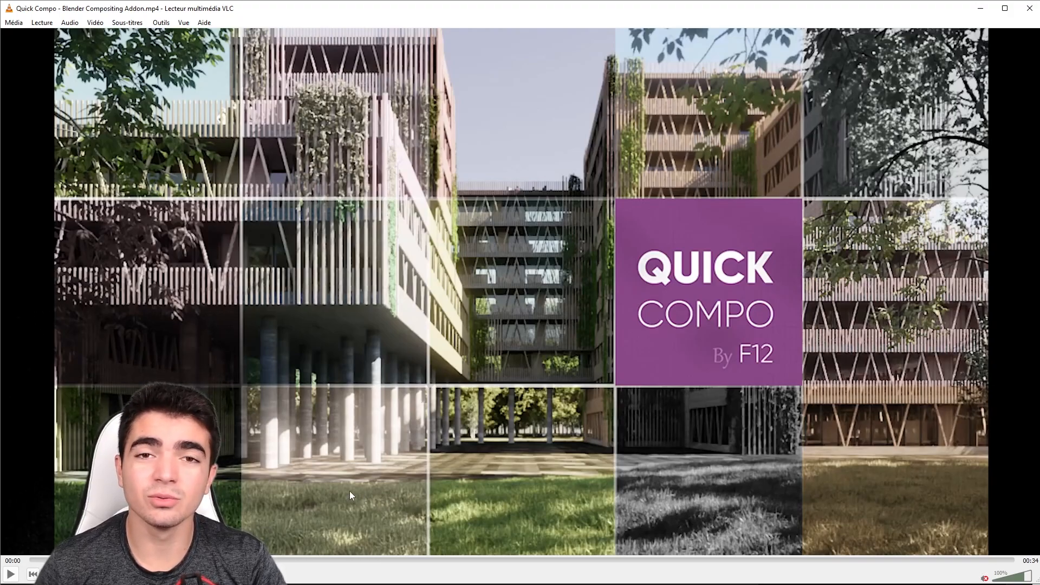
Play the Quick Compo add-on demo video in VLC and pause it after viewing
click(20, 577)
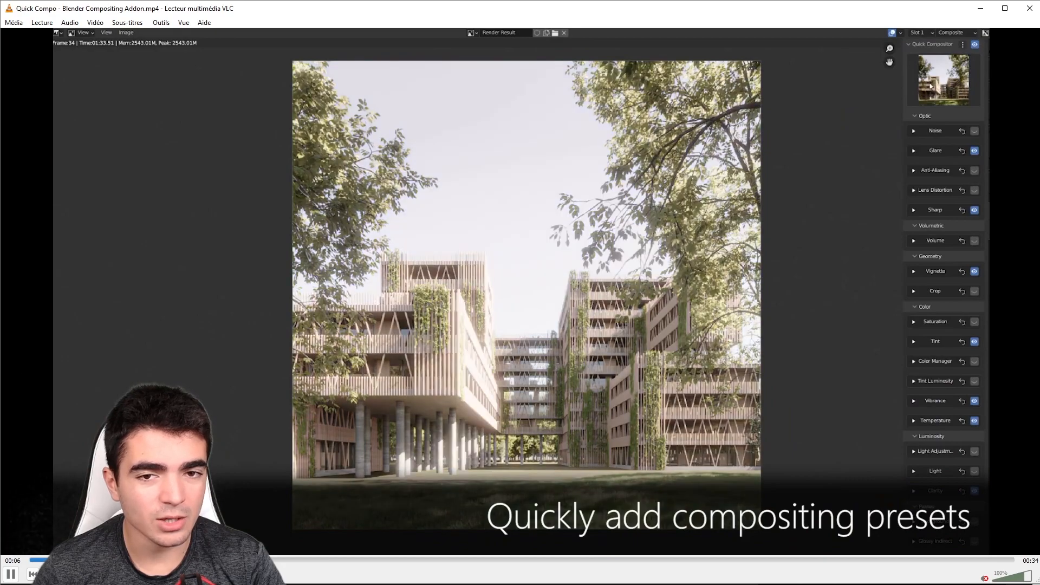
key(space)
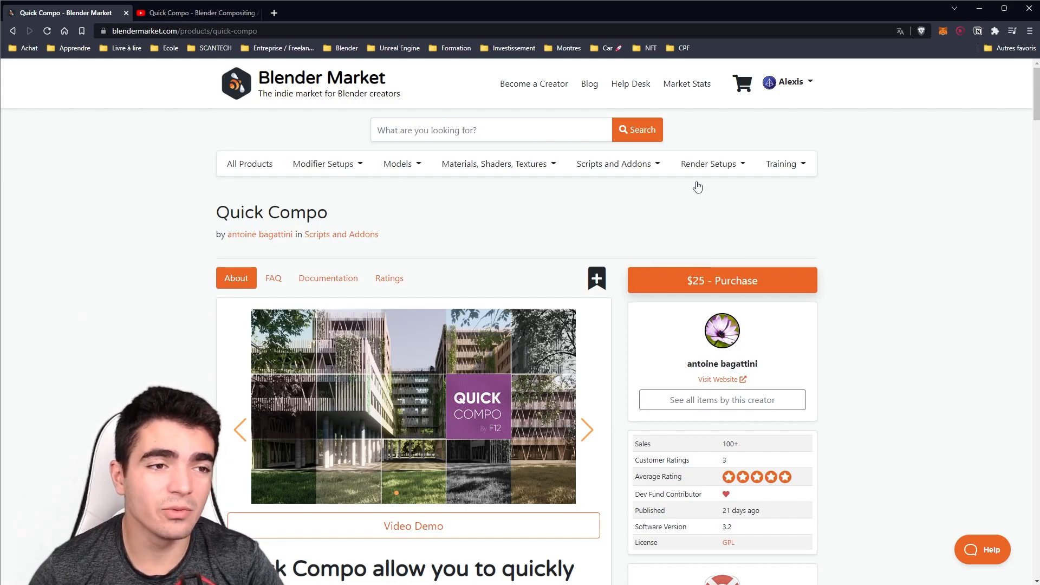
Switch to the Quick Compo product page on Blender Market and look through its gallery images
scroll(1026, 338, down, 1)
drag(652, 392, 863, 393)
click(904, 361)
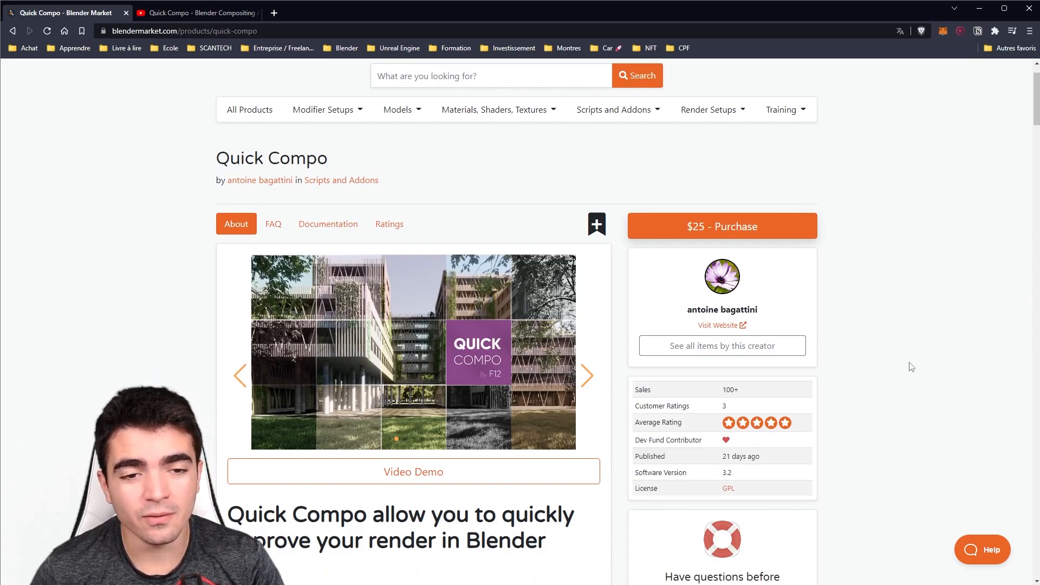
scroll(921, 371, up, 1)
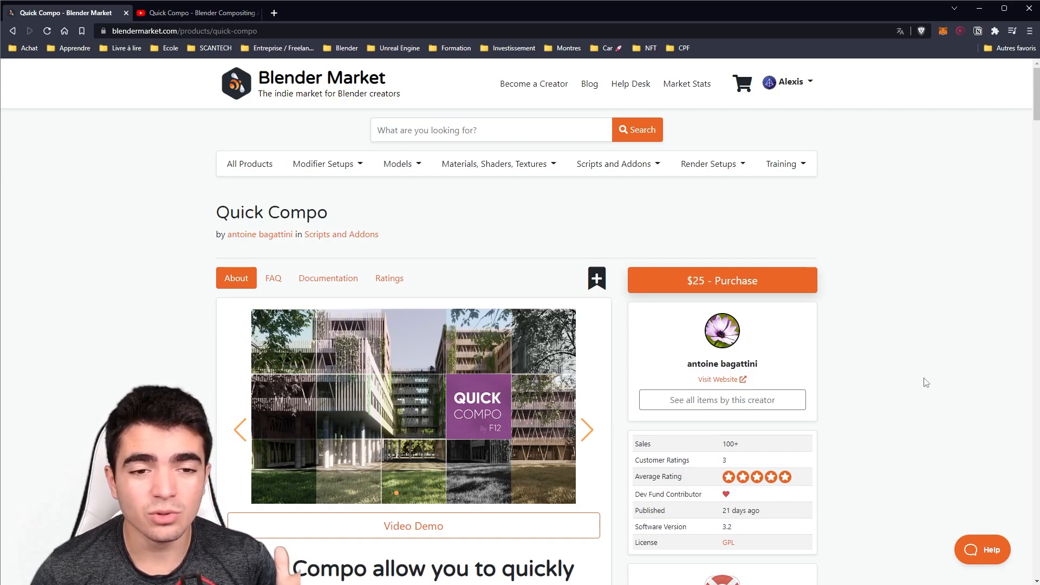
scroll(915, 382, down, 1)
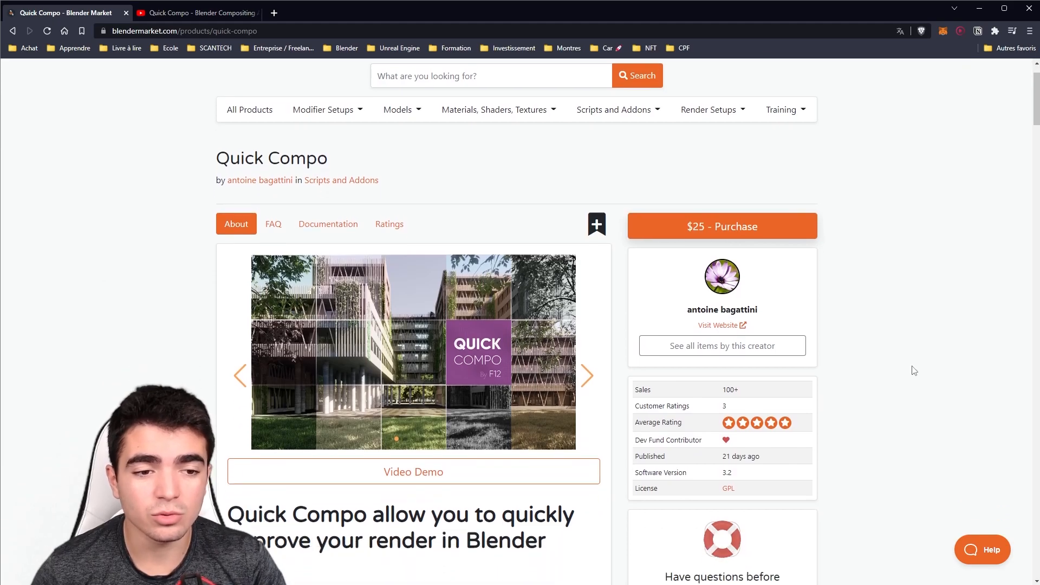
click(587, 375)
click(586, 374)
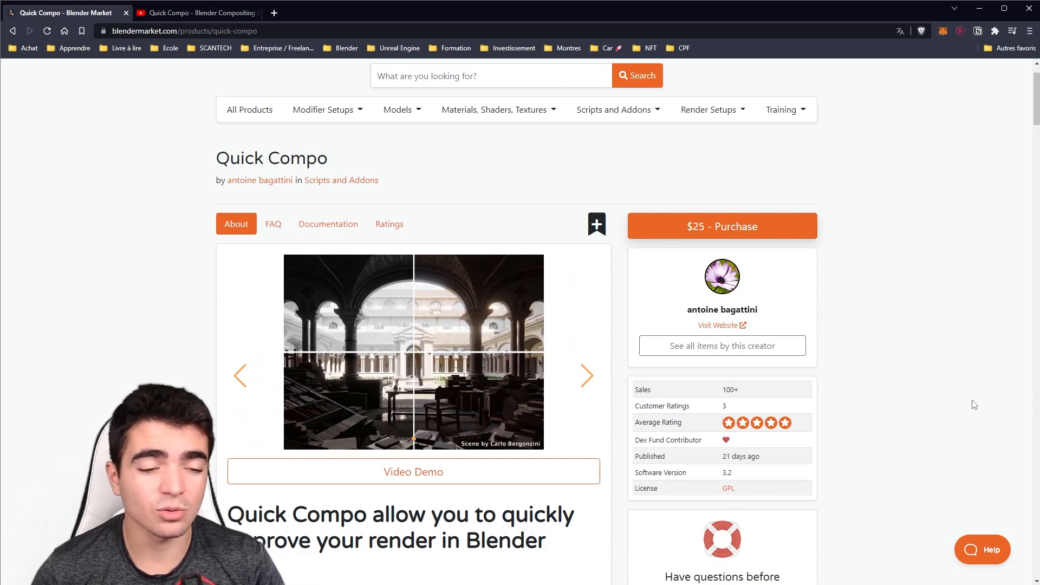
click(242, 389)
click(242, 389)
Examine the Quick Compo Presets overview further down the product page
scroll(899, 379, down, 15)
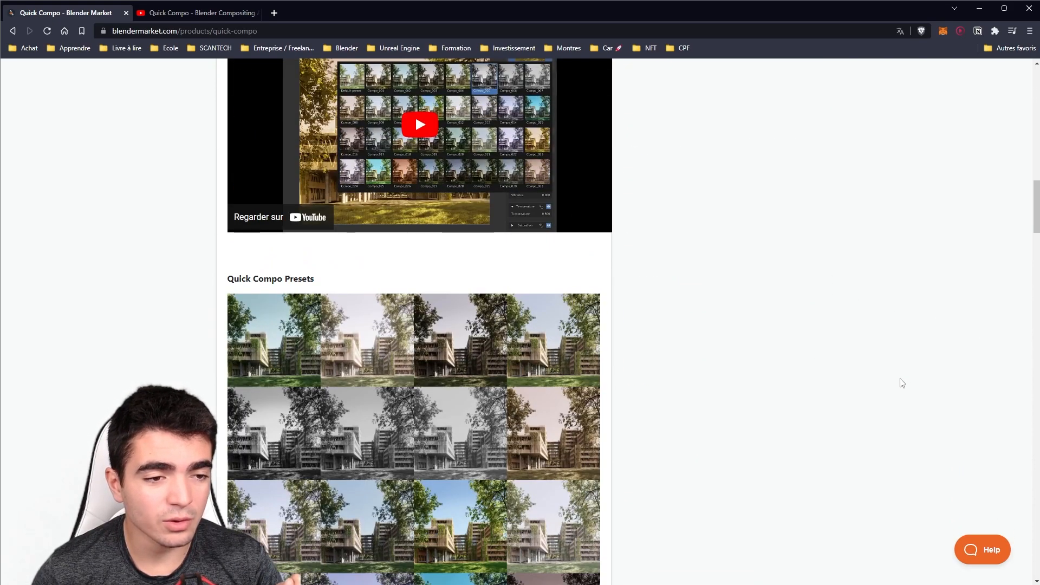
scroll(893, 378, down, 14)
scroll(893, 379, up, 13)
scroll(663, 324, down, 6)
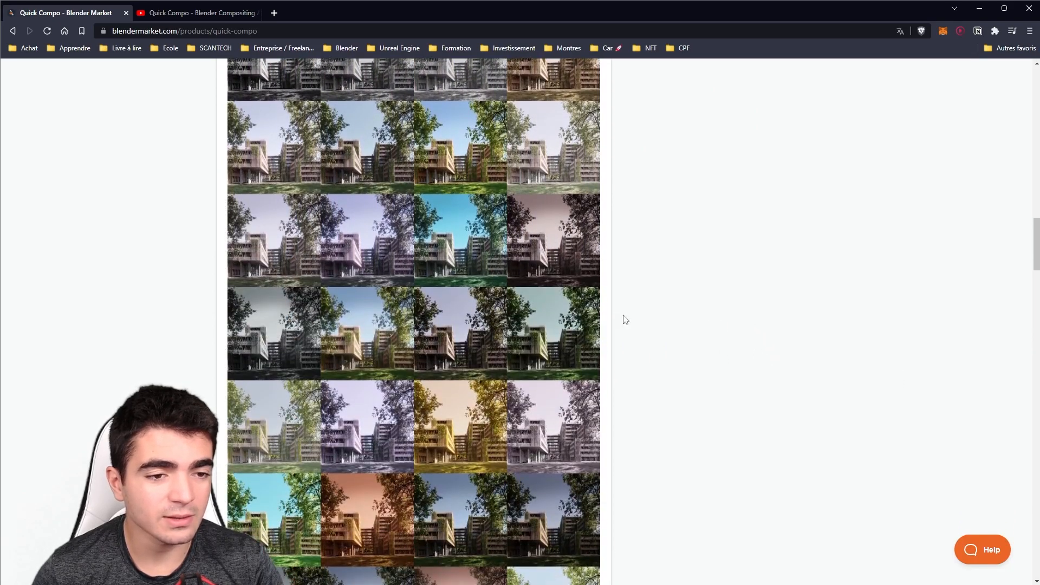
scroll(748, 307, down, 15)
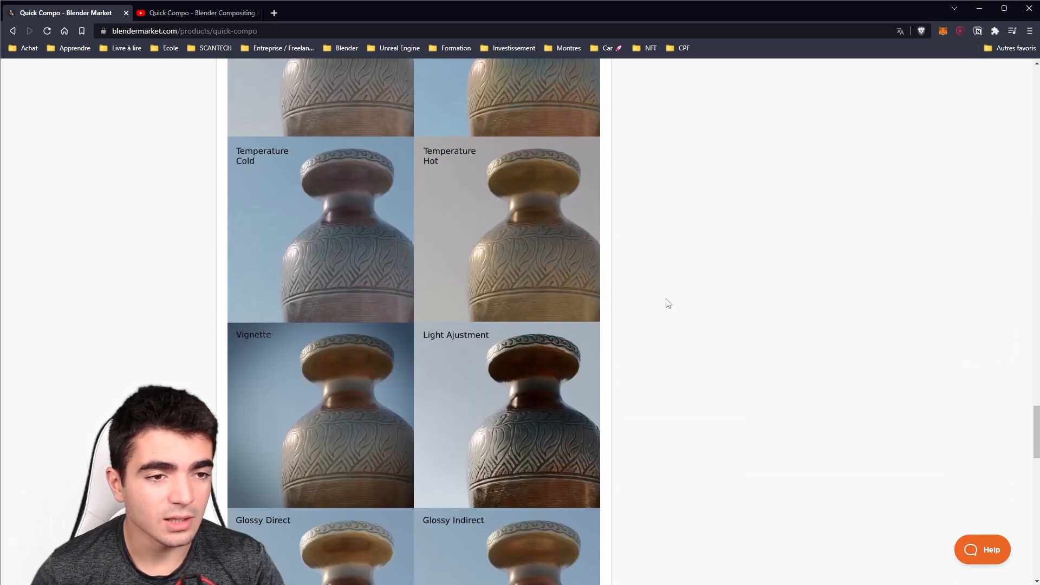
Examine the Quick Compo filters list and the Main effects comparison images, from Glare to Glossy Indirect
scroll(385, 247, up, 9)
scroll(591, 325, up, 5)
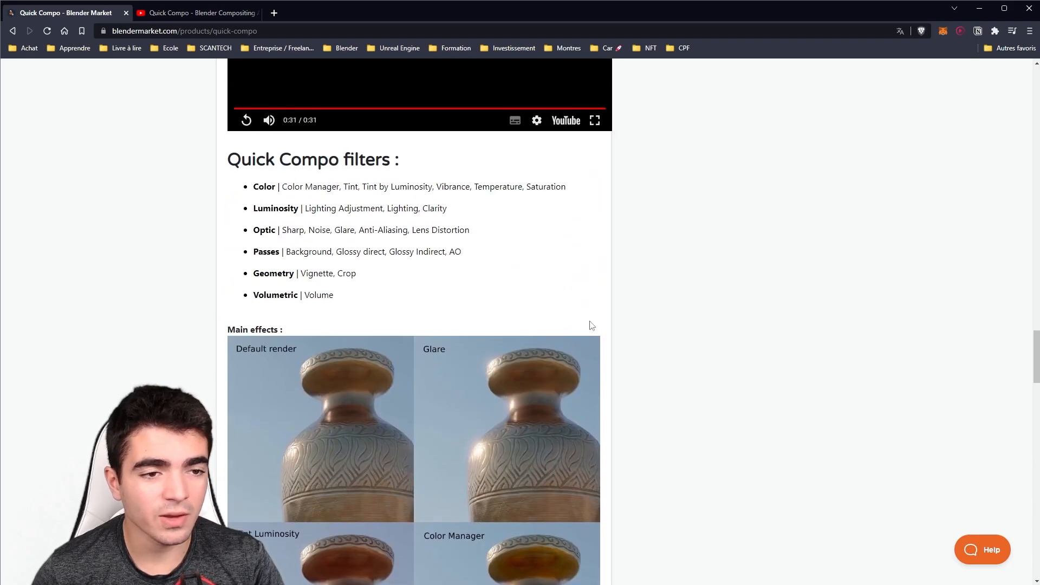
scroll(715, 382, down, 3)
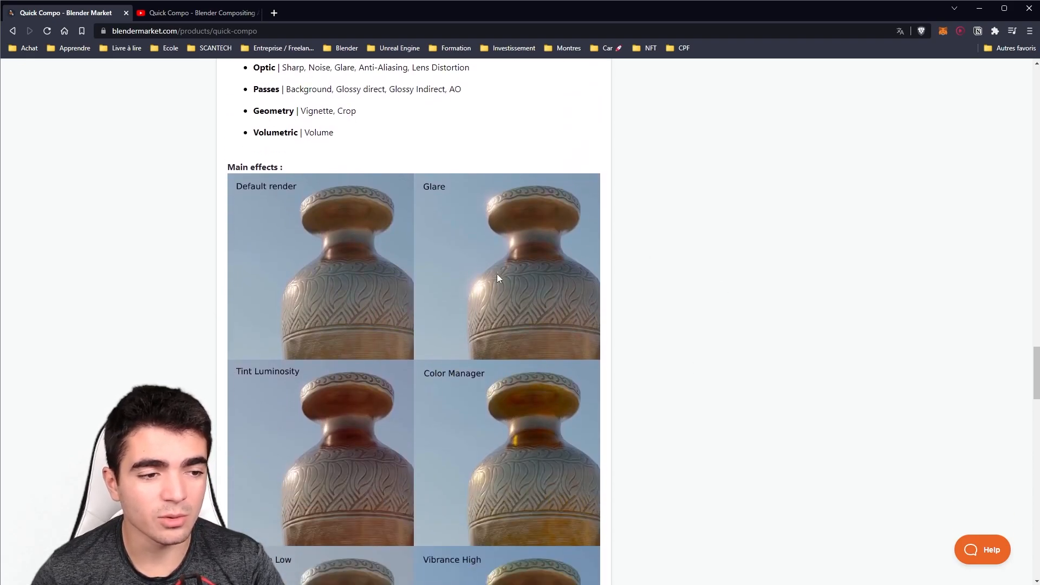
scroll(497, 277, down, 4)
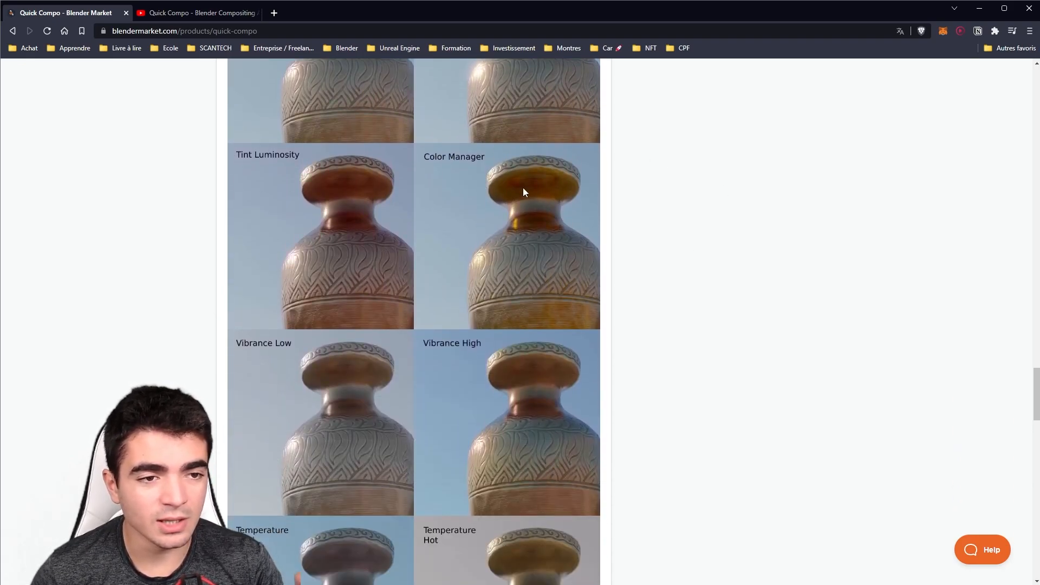
scroll(704, 295, down, 3)
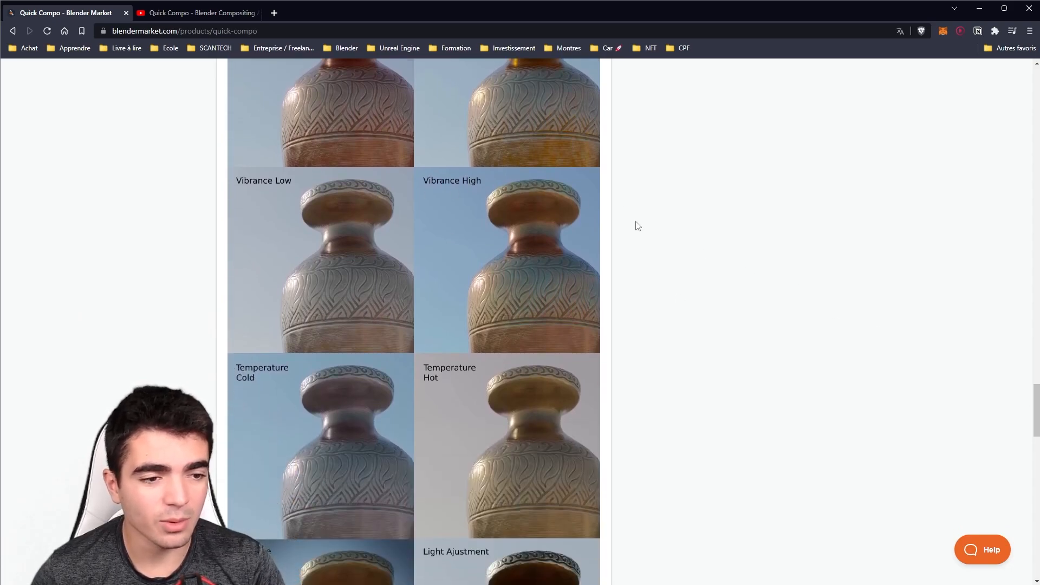
scroll(637, 223, down, 4)
scroll(721, 281, down, 3)
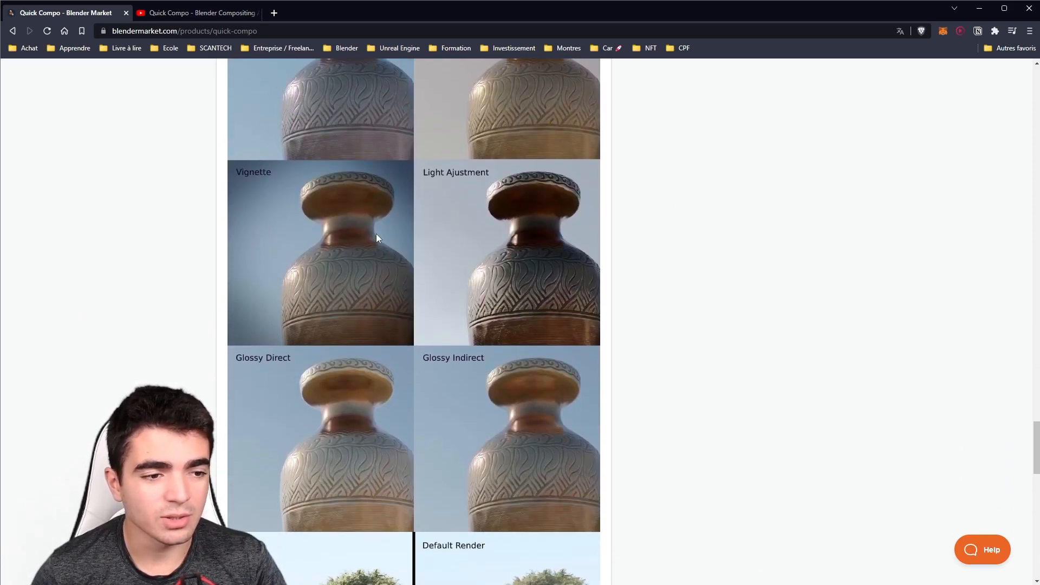
scroll(595, 354, down, 7)
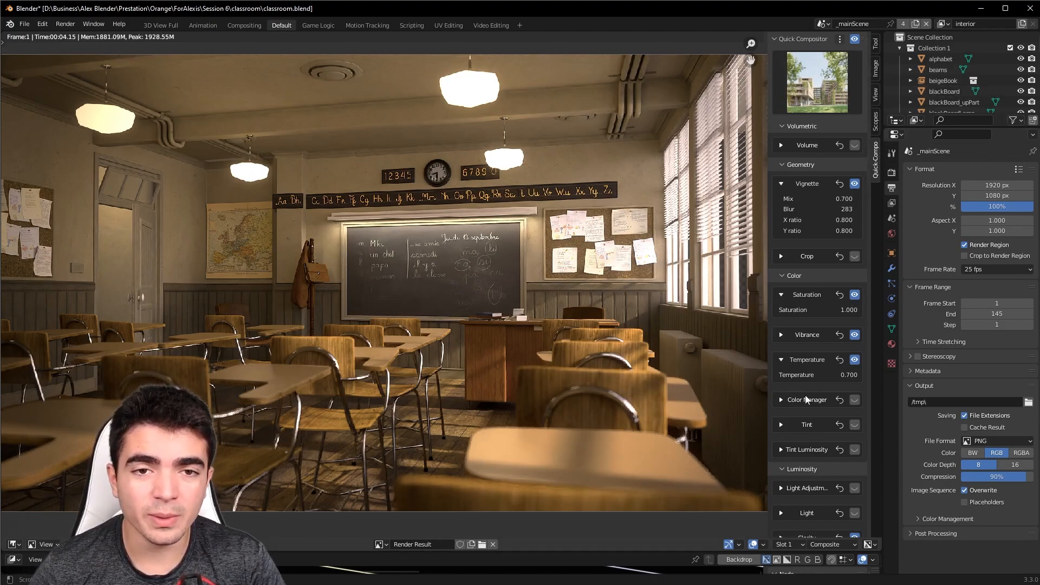
Switch to Blender and view the Quick Compositor presets available for the classroom render
scroll(834, 425, down, 5)
scroll(841, 427, up, 5)
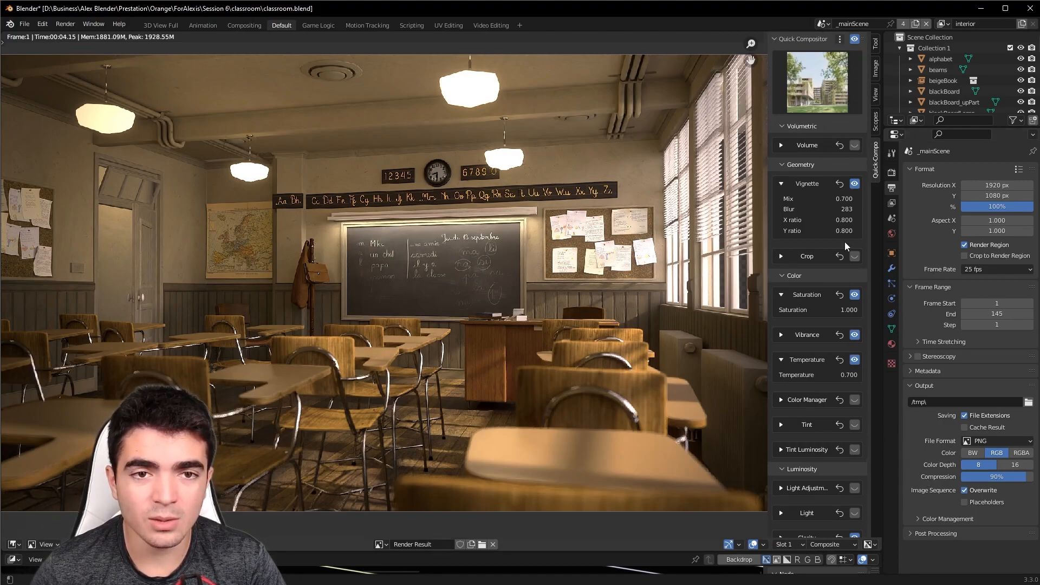
click(817, 94)
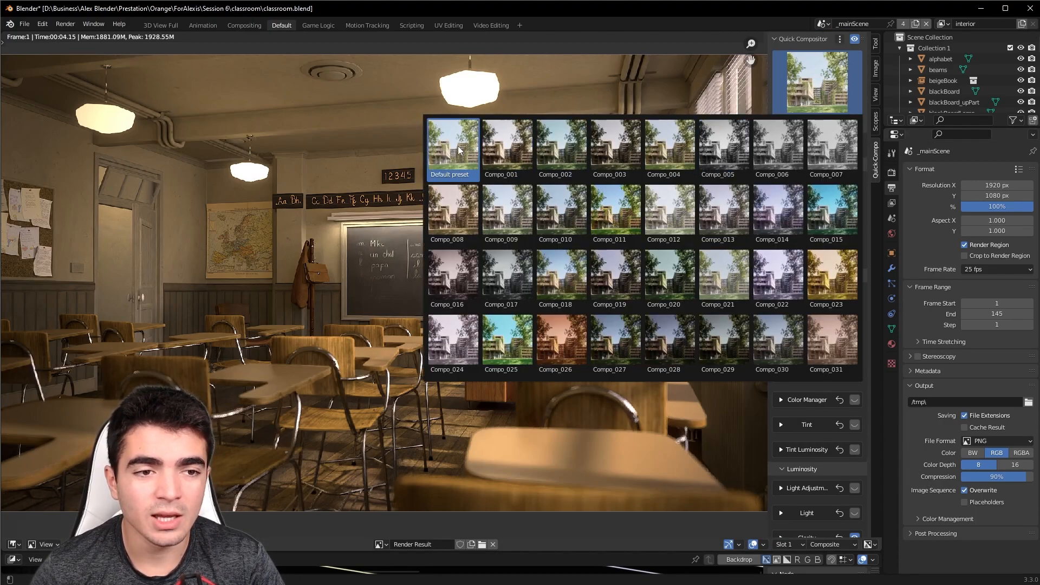
click(833, 211)
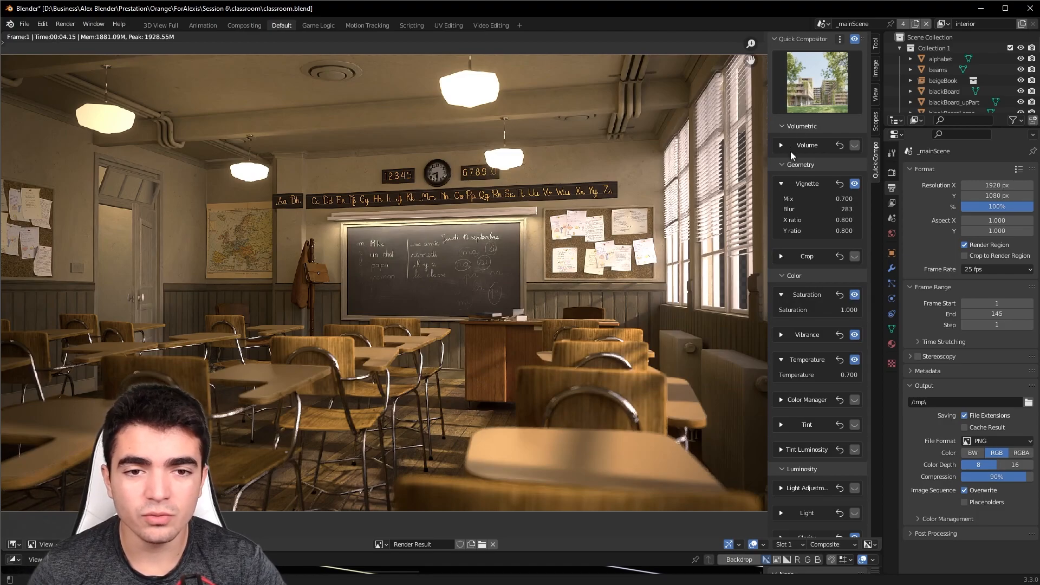
Review the Quick Compositor effect categories and the add-on's extra options
scroll(815, 386, down, 10)
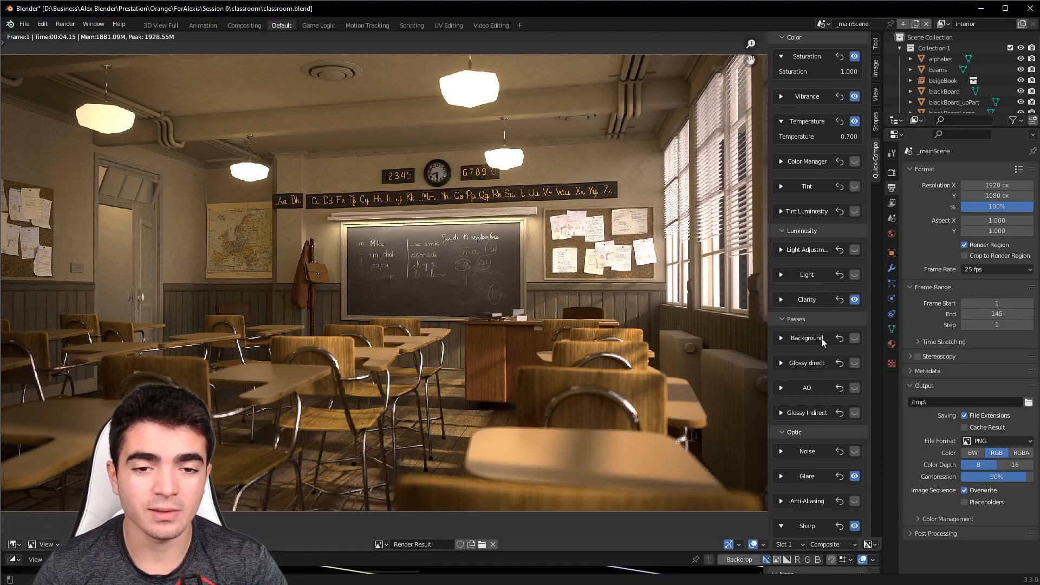
scroll(818, 338, up, 10)
click(841, 38)
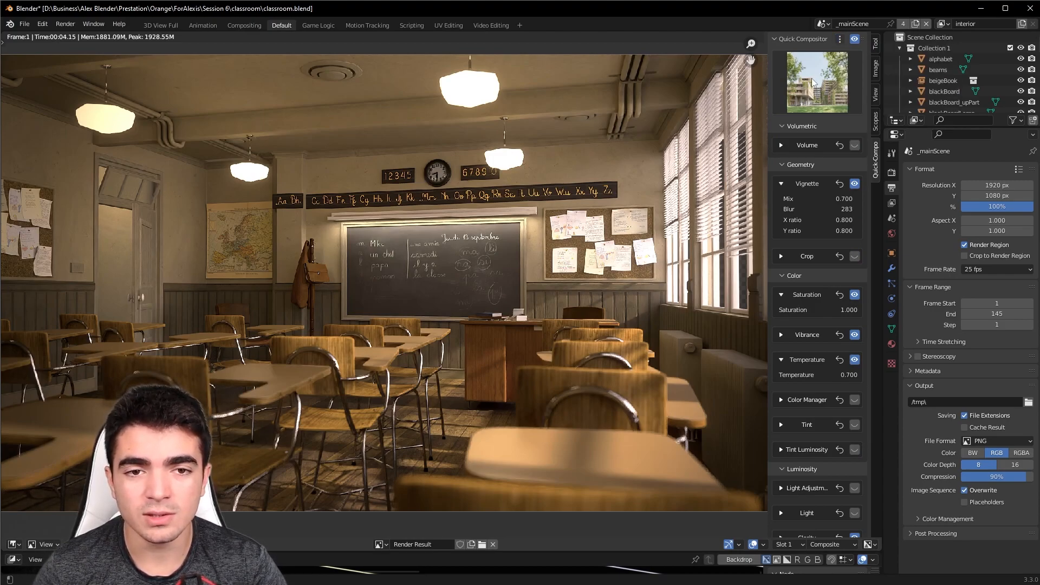
click(838, 39)
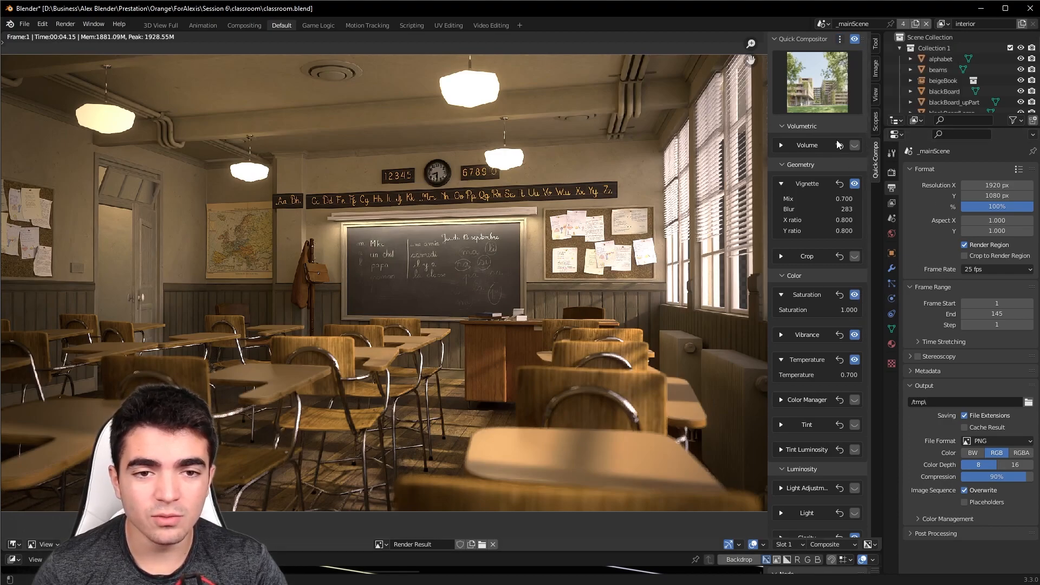
scroll(815, 198, down, 1)
scroll(815, 199, down, 1)
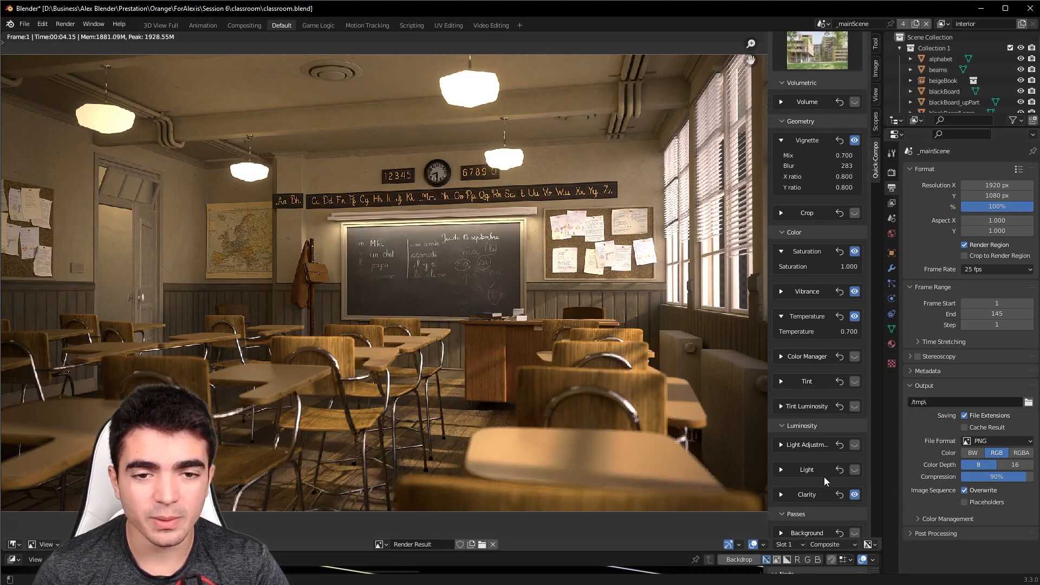
scroll(823, 475, up, 2)
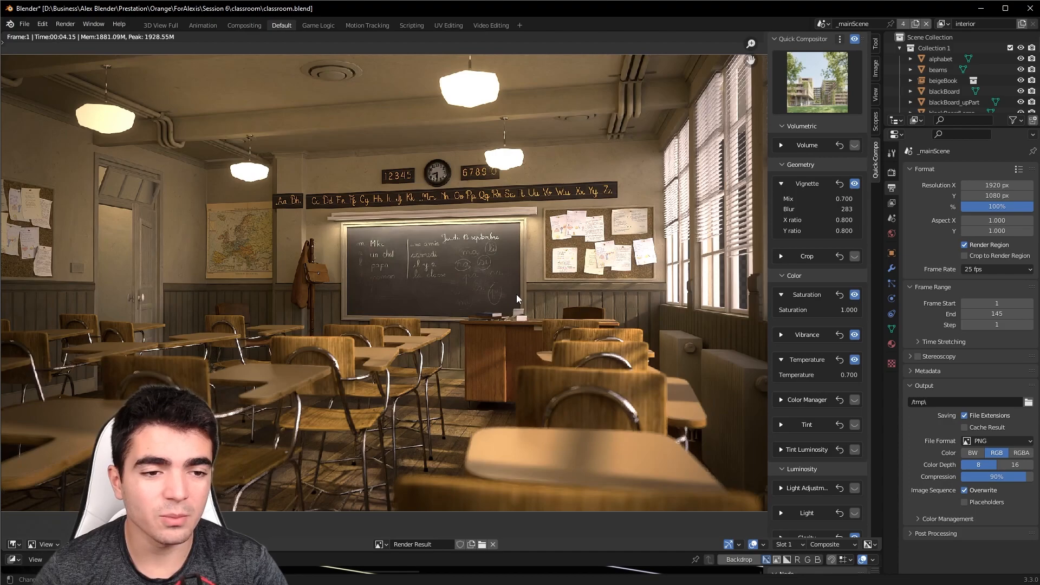
Turn off the whole Quick Compositor to examine the ceiling lamps and blackboard in the raw classroom render
scroll(516, 294, down, 2)
scroll(397, 260, up, 2)
middle_drag(270, 237, 227, 224)
scroll(231, 227, up, 2)
scroll(415, 192, up, 1)
middle_drag(414, 193, 448, 316)
scroll(424, 295, down, 2)
scroll(433, 287, up, 1)
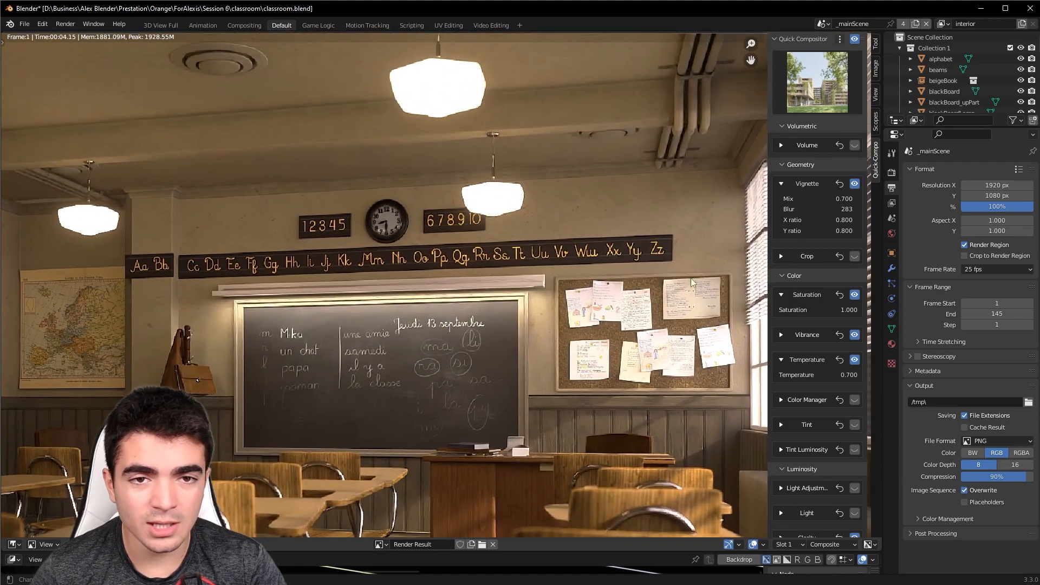
click(854, 40)
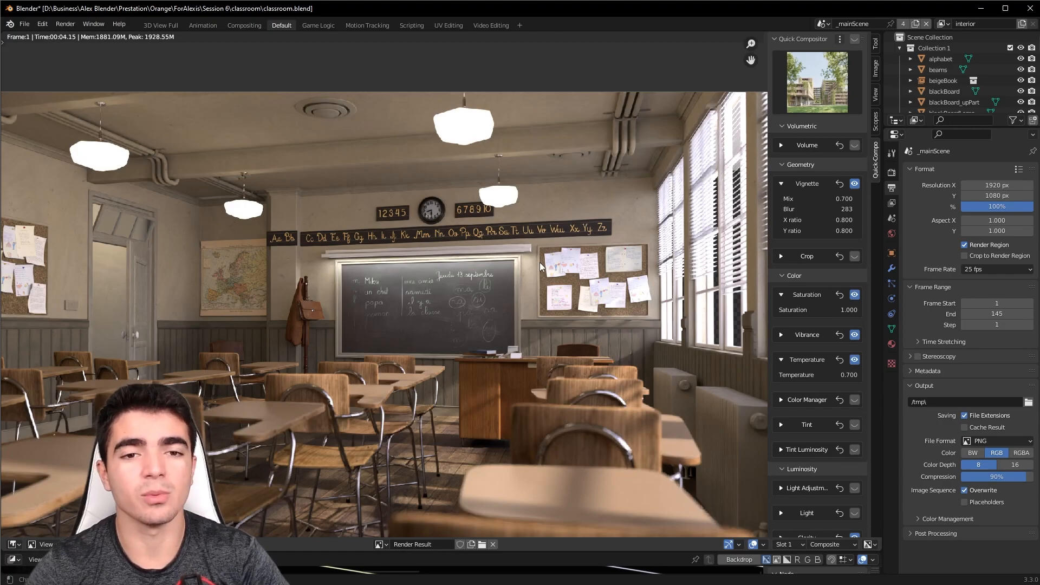
scroll(539, 153, up, 2)
middle_drag(558, 145, 533, 309)
scroll(533, 309, up, 2)
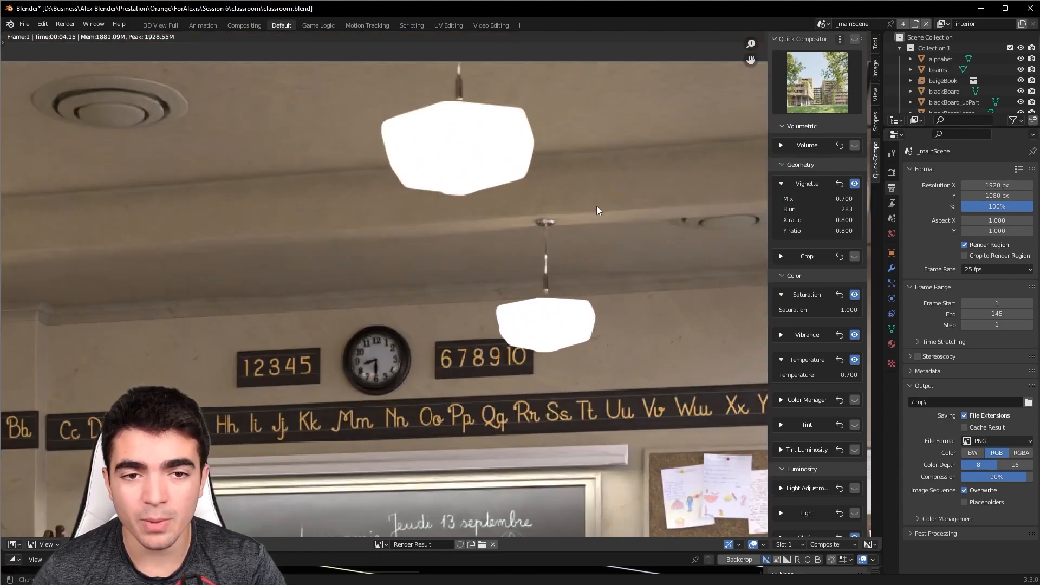
Turn Quick Compositor back on and examine its effect on the lamps, pinboard, windows and whole classroom
click(855, 40)
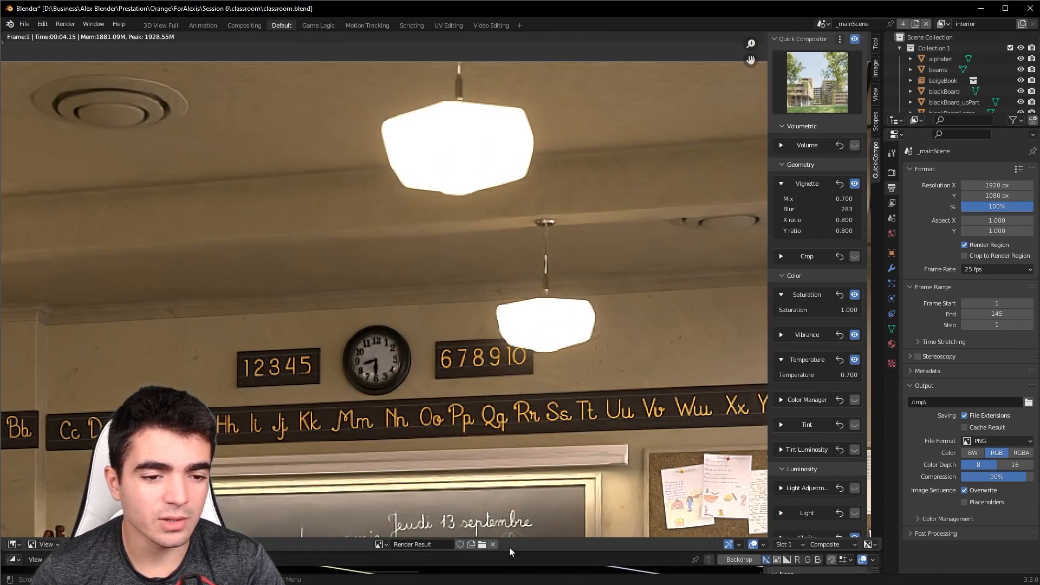
scroll(643, 307, down, 2)
middle_drag(591, 374, 450, 297)
scroll(450, 296, up, 1)
scroll(450, 301, up, 1)
scroll(437, 291, down, 2)
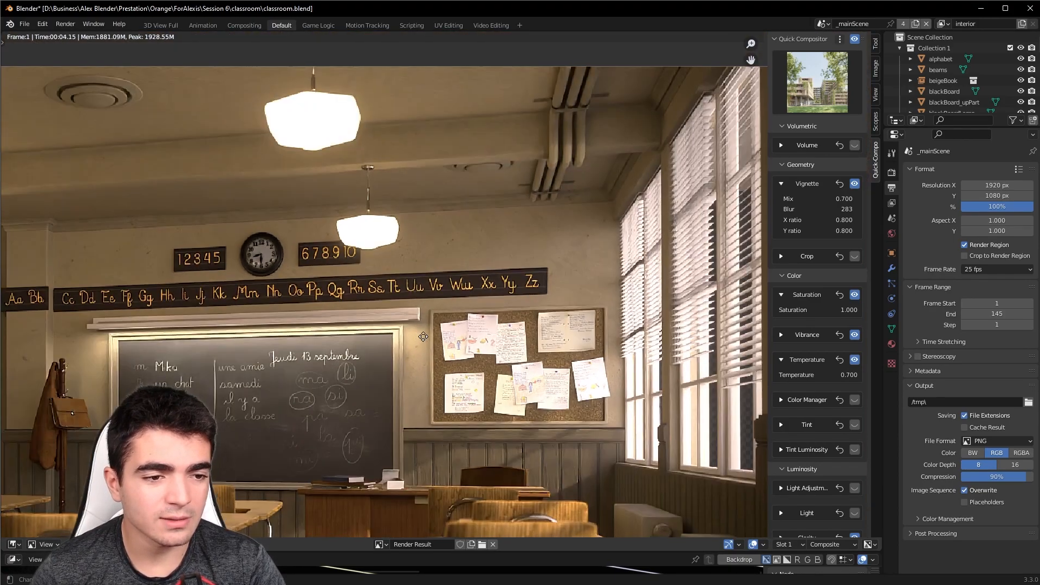
middle_drag(331, 393, 537, 265)
scroll(537, 265, up, 1)
scroll(319, 206, down, 3)
scroll(324, 209, down, 1)
scroll(327, 212, up, 1)
middle_drag(503, 281, 522, 263)
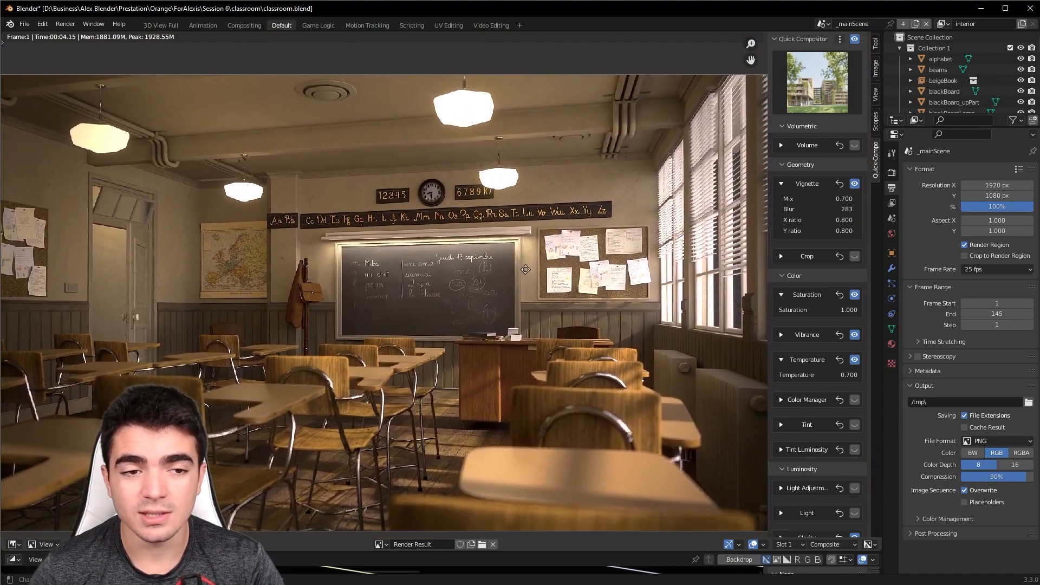
Look through the remaining Quick Compositor effects and return to the Quick-Compo settings
scroll(819, 449, down, 8)
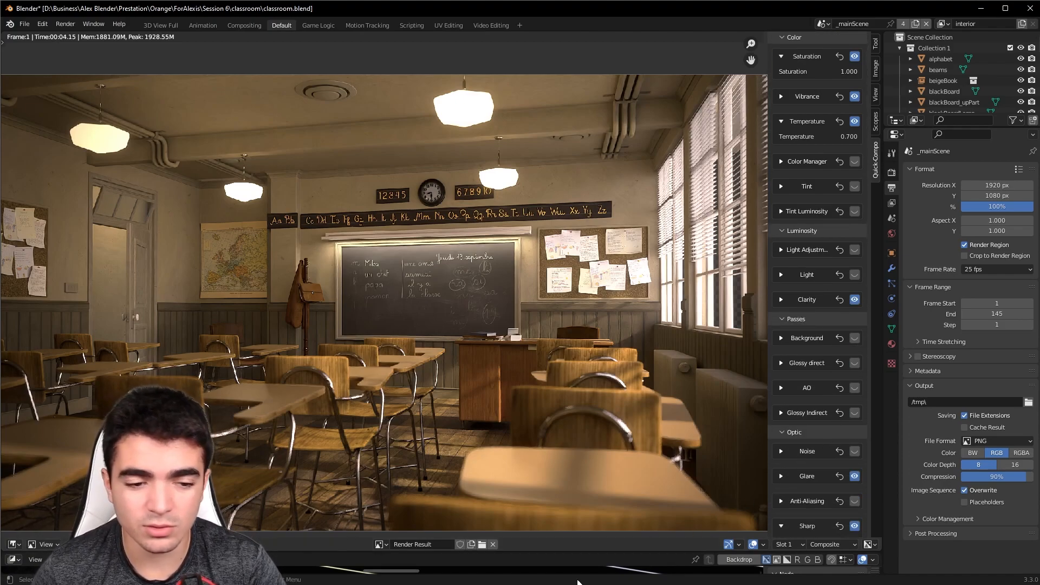
scroll(873, 315, up, 1)
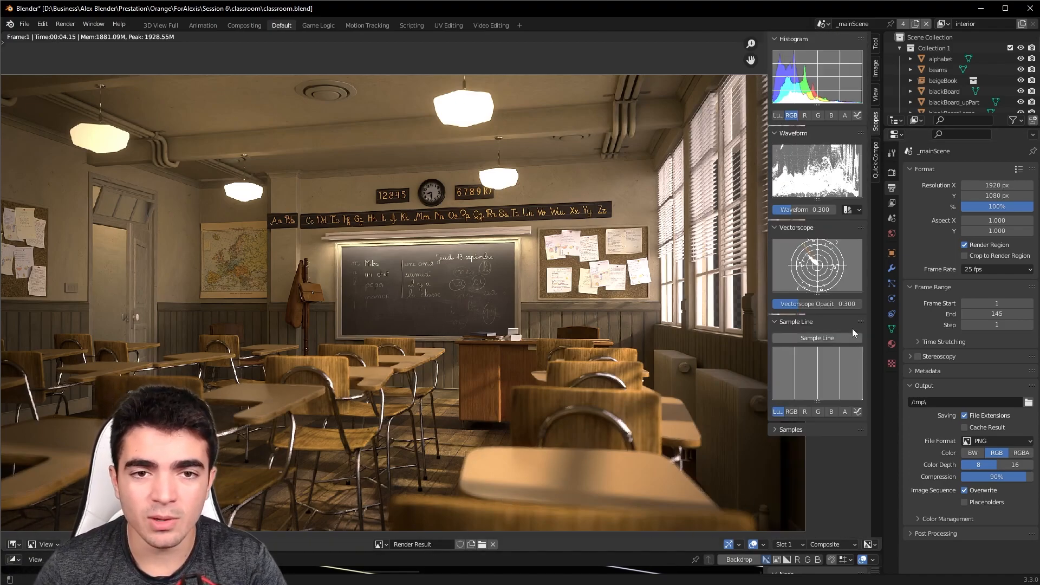
click(875, 160)
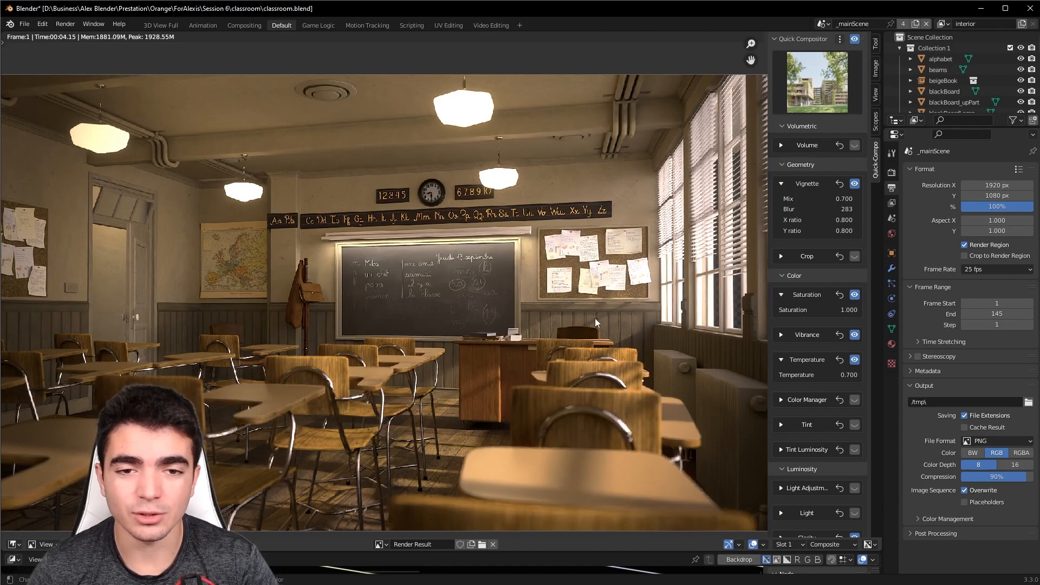
Disable the Vignette effect in the Quick Compositor's Geometry effects
scroll(850, 215, down, 1)
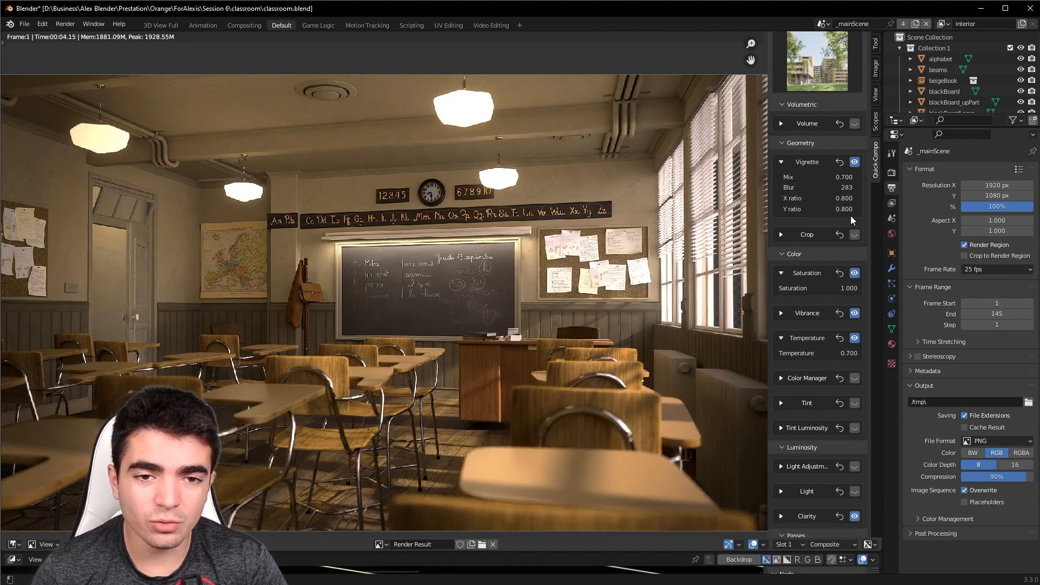
scroll(850, 216, down, 2)
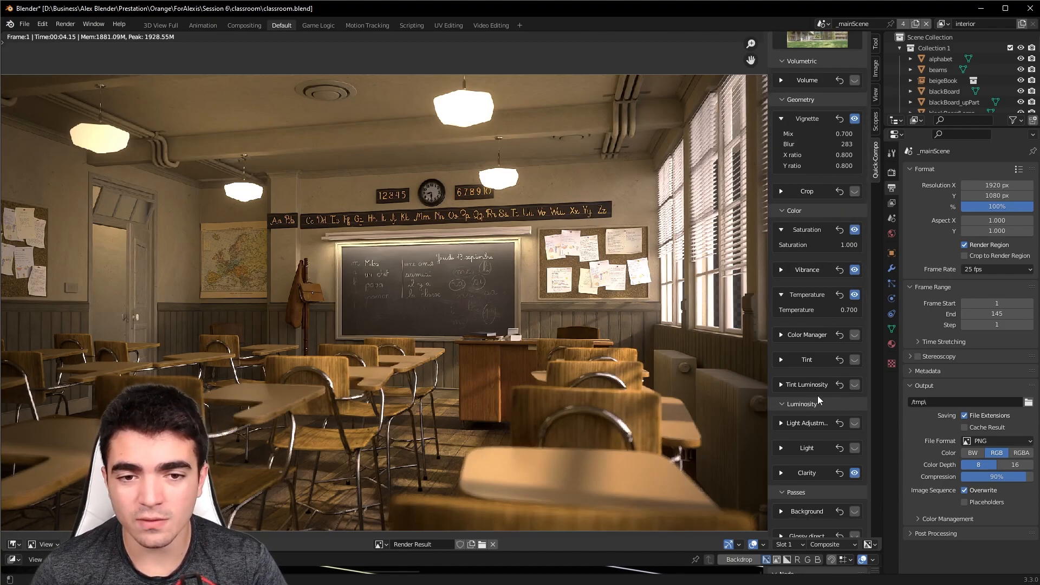
click(856, 118)
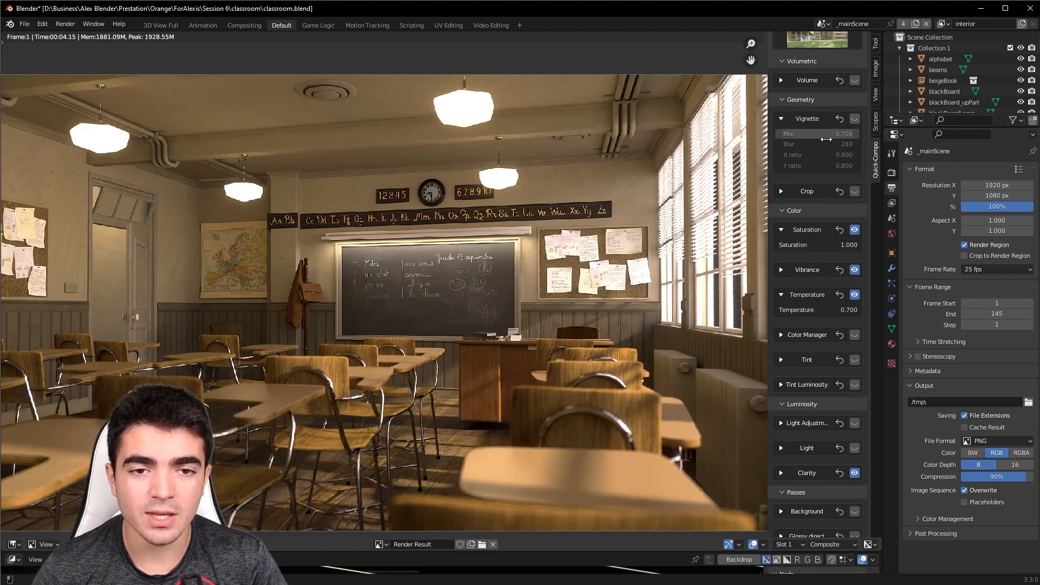
Enable the Vignette effect again and examine the darkened edges of the whole classroom render
click(854, 119)
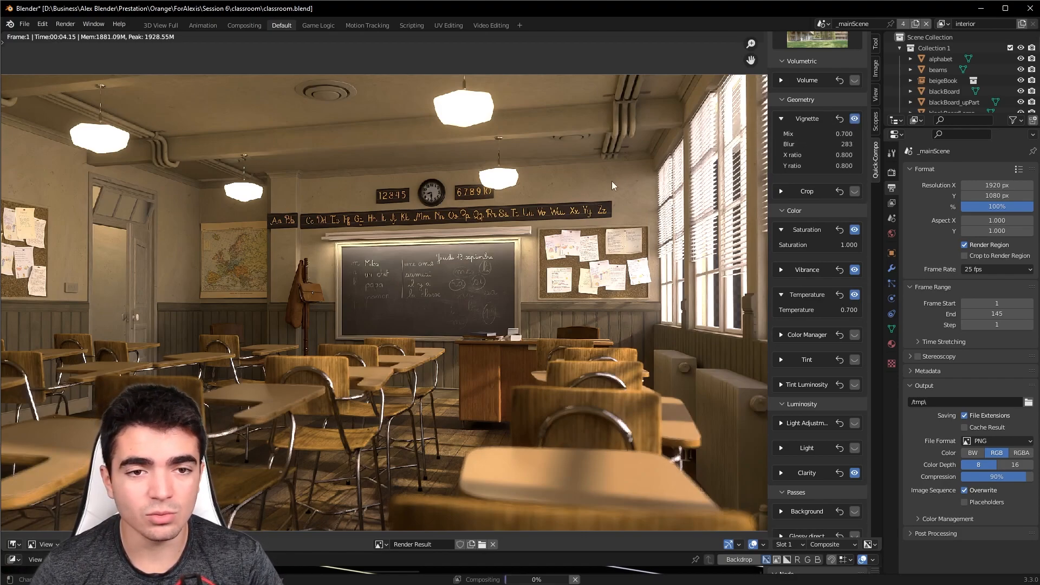
scroll(554, 203, down, 2)
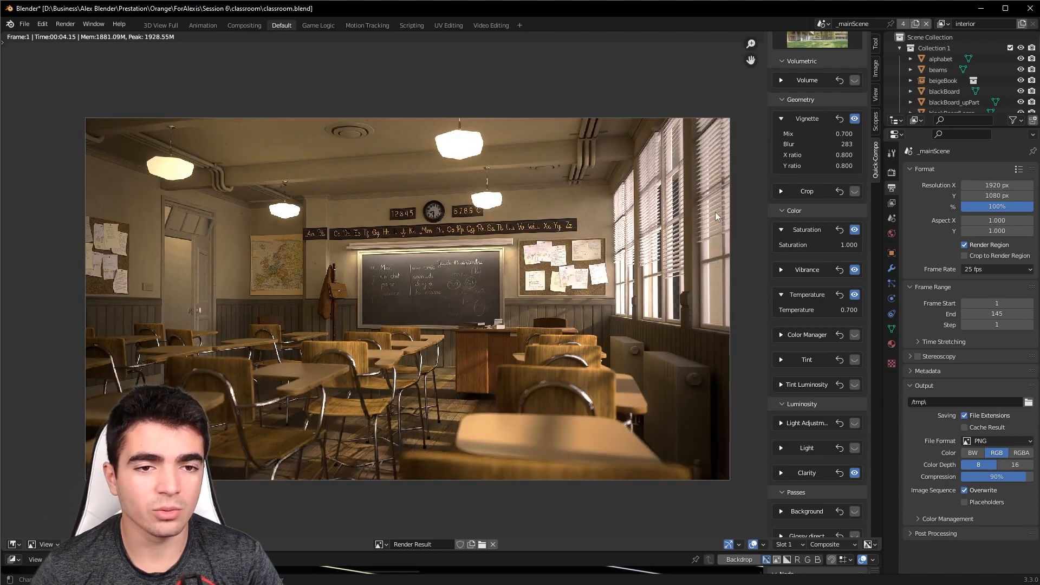
scroll(407, 362, up, 1)
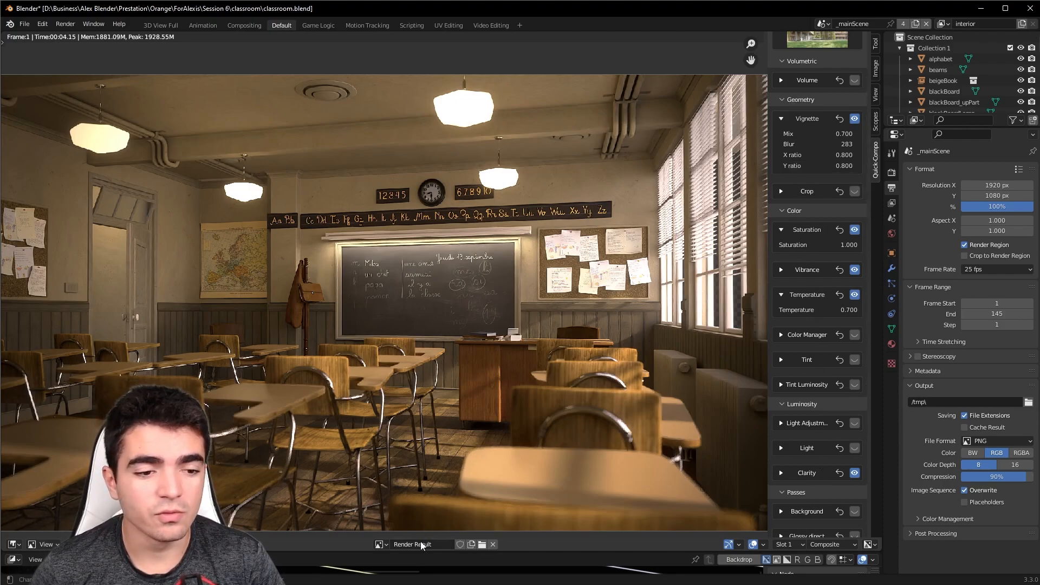
Enlarge the compositing node editor to examine the Vignette and Color Correction nodes, and return to the large render view
drag(540, 549, 540, 118)
scroll(487, 379, down, 5)
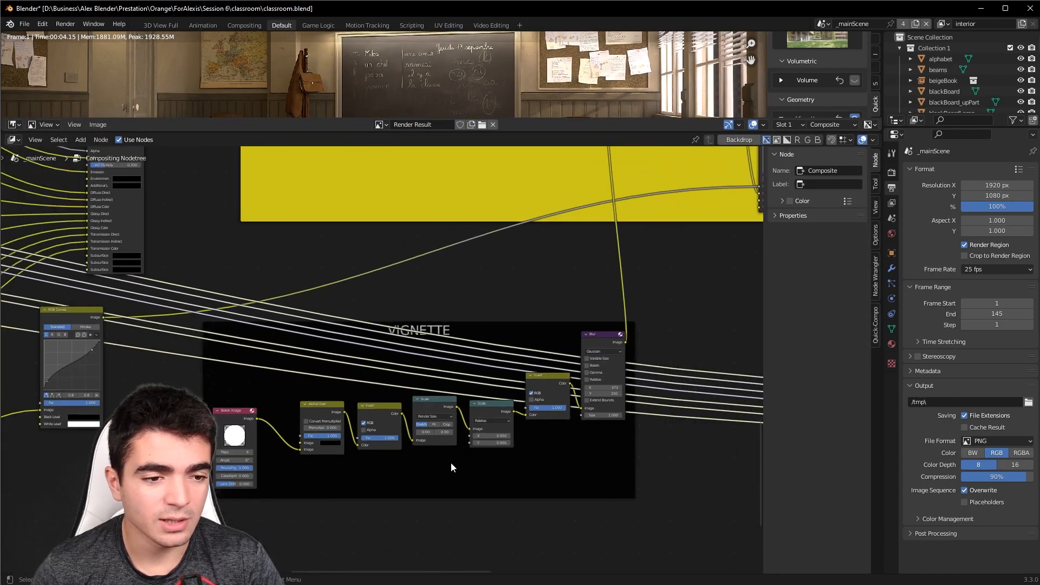
scroll(453, 467, down, 2)
middle_drag(274, 290, 335, 381)
scroll(447, 430, up, 1)
scroll(463, 428, up, 1)
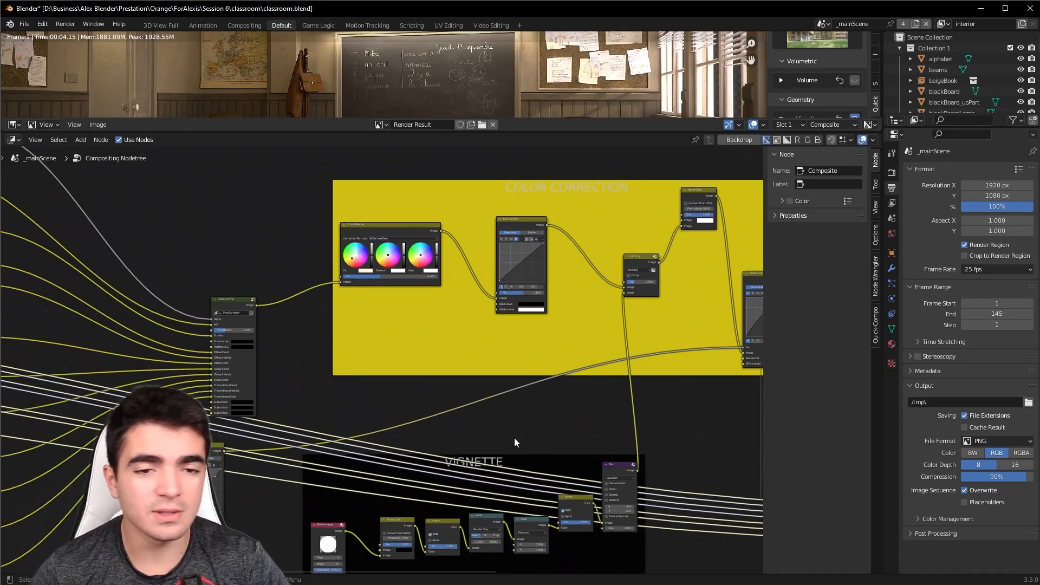
drag(585, 131, 566, 559)
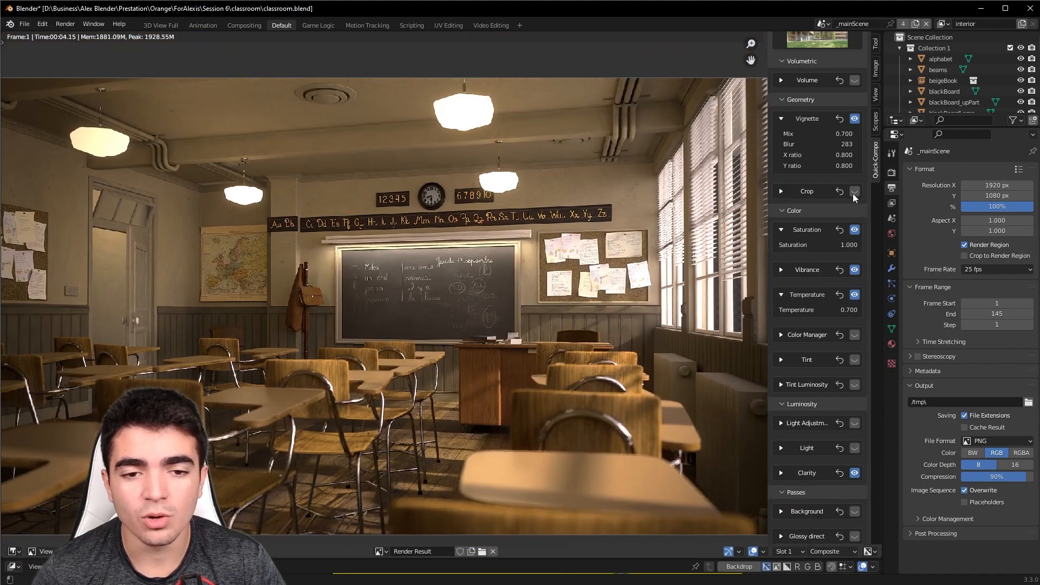
middle_drag(616, 304, 621, 280)
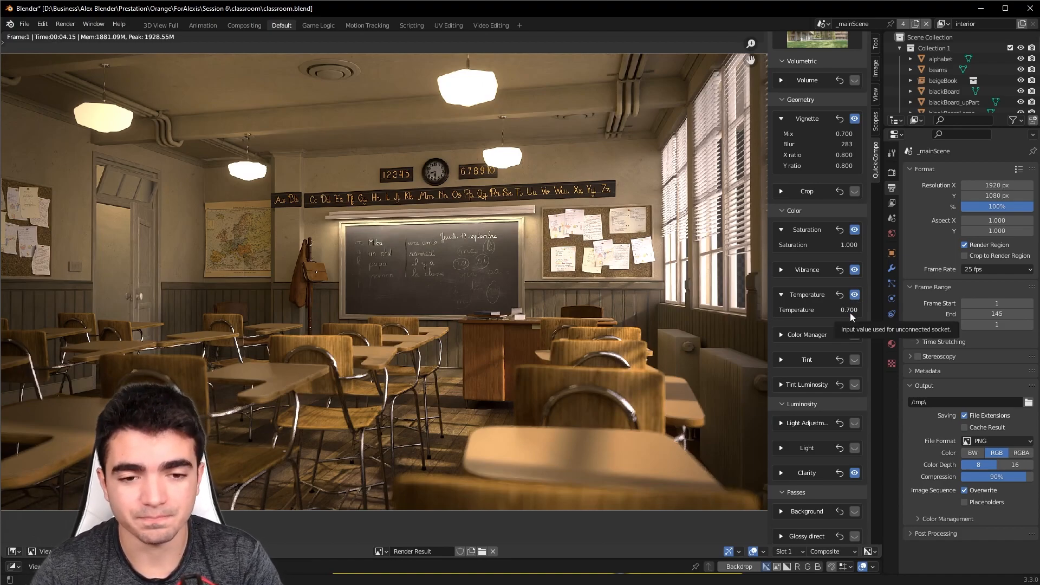
Apply the Compo_026 preset to the classroom render
scroll(852, 314, up, 3)
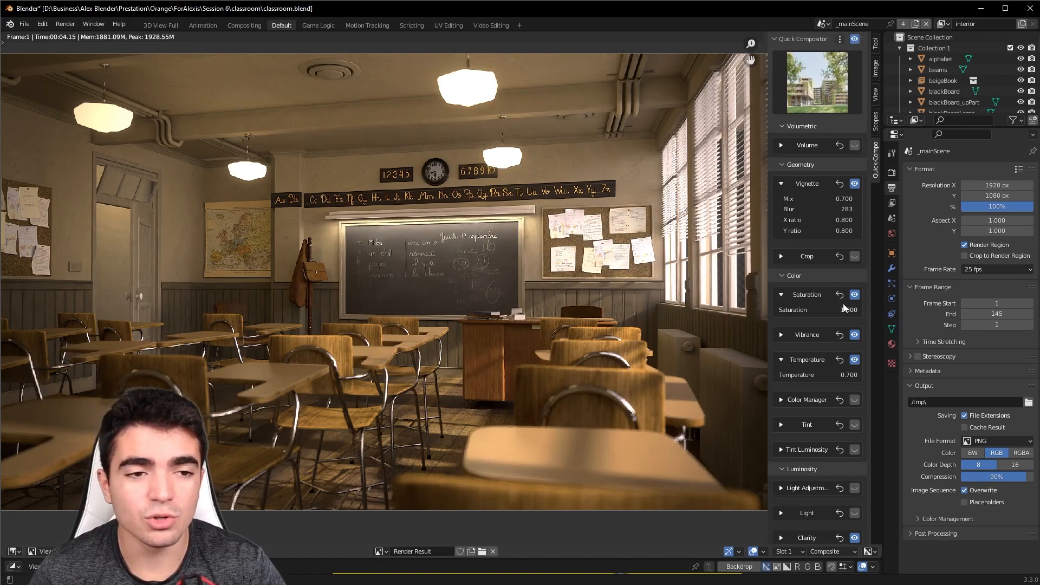
click(827, 75)
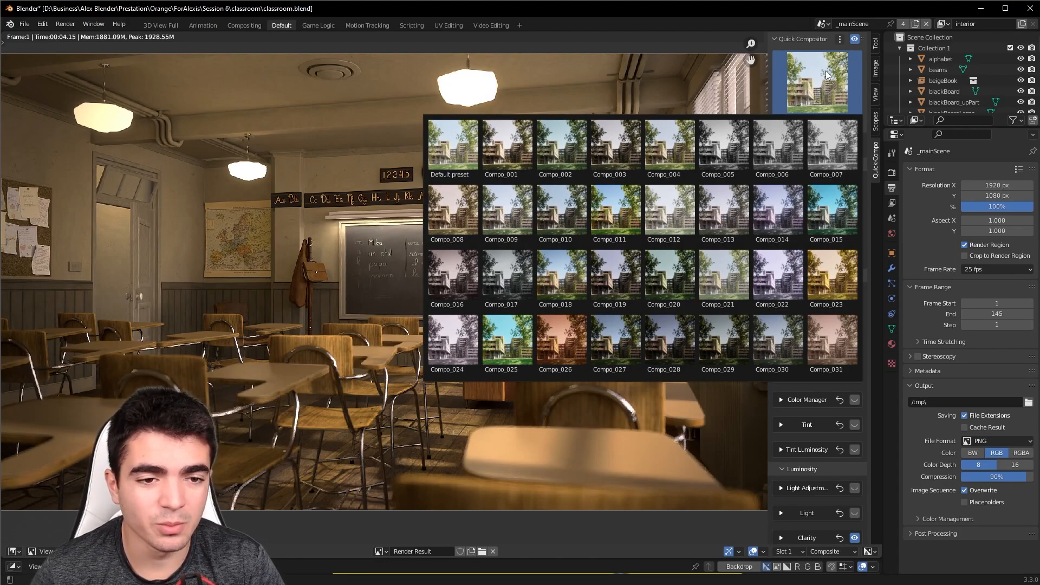
click(557, 336)
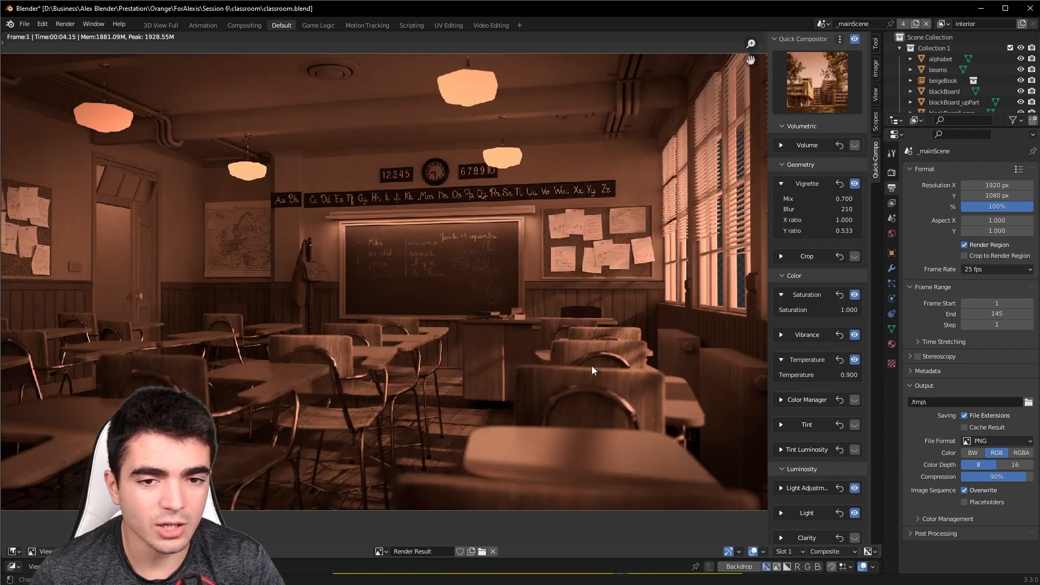
middle_drag(579, 366, 579, 378)
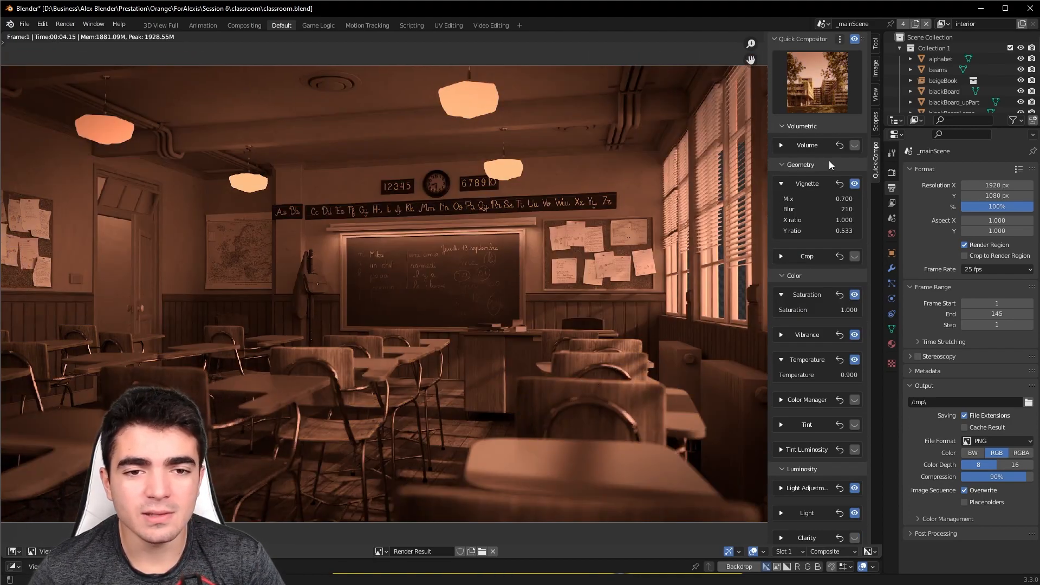
Look through the preset's effect settings and toggle the Saturation effect in the Color section
scroll(834, 490, down, 10)
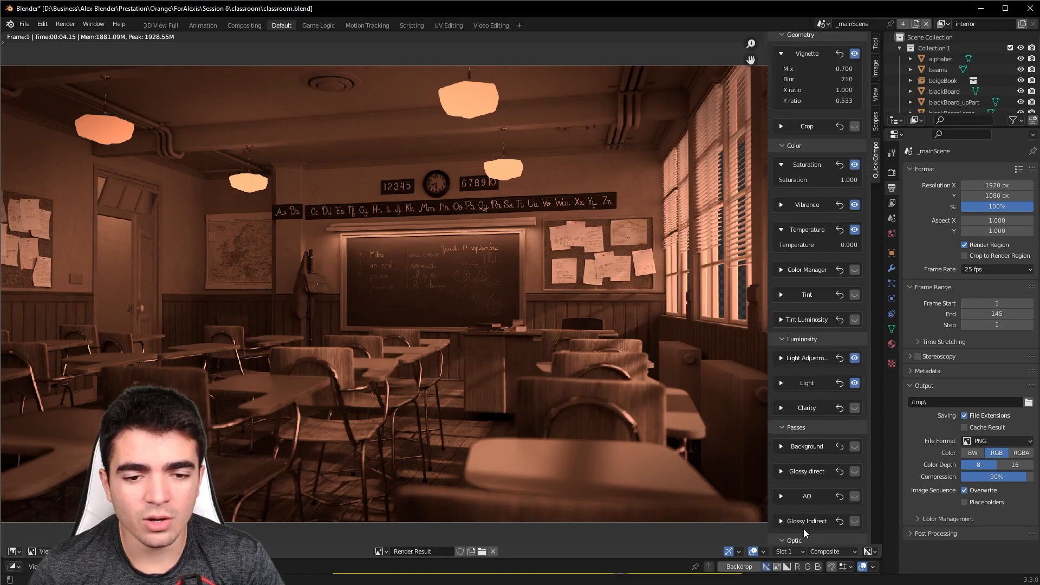
scroll(829, 505, down, 2)
scroll(830, 504, up, 12)
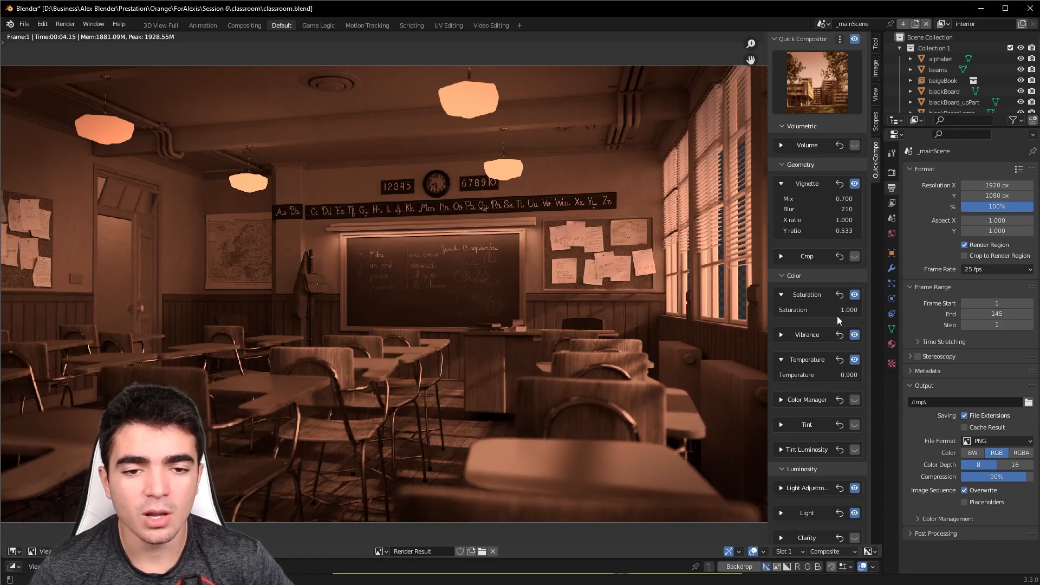
click(854, 295)
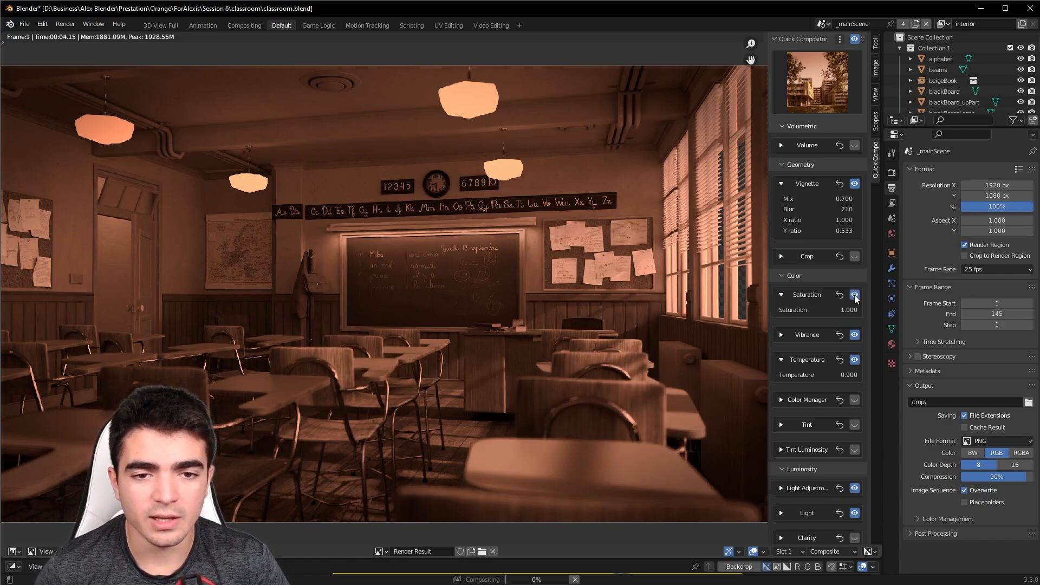
Try the Compo_006 preset and the Compo_025 preset on the render, viewing the whole classroom
click(827, 89)
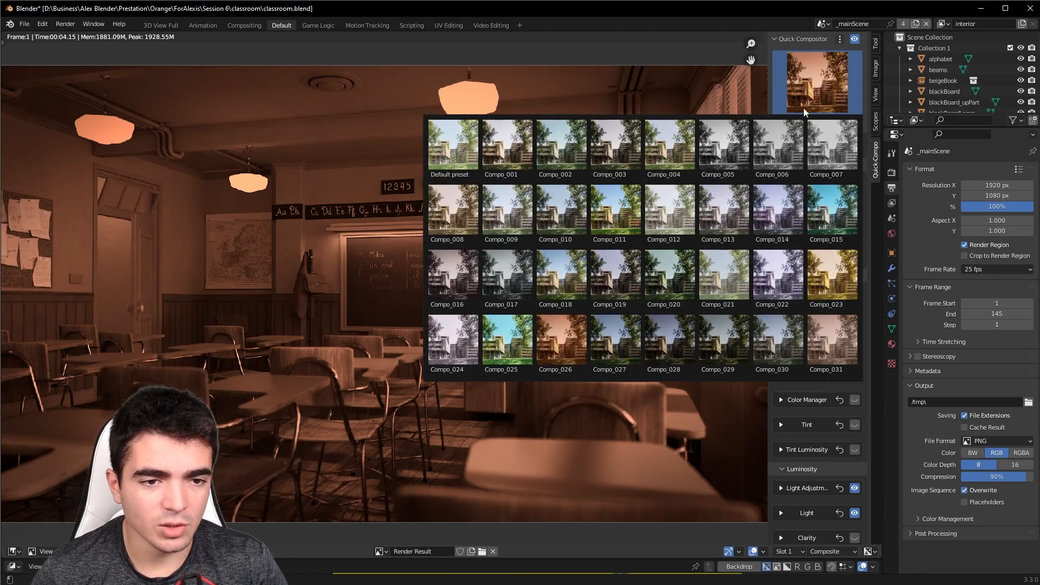
click(784, 144)
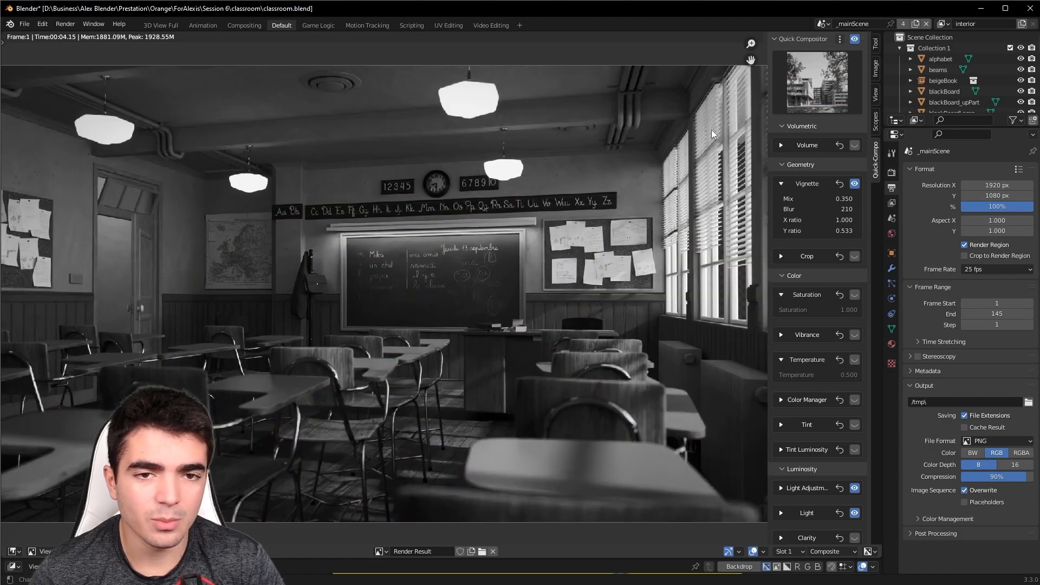
click(817, 74)
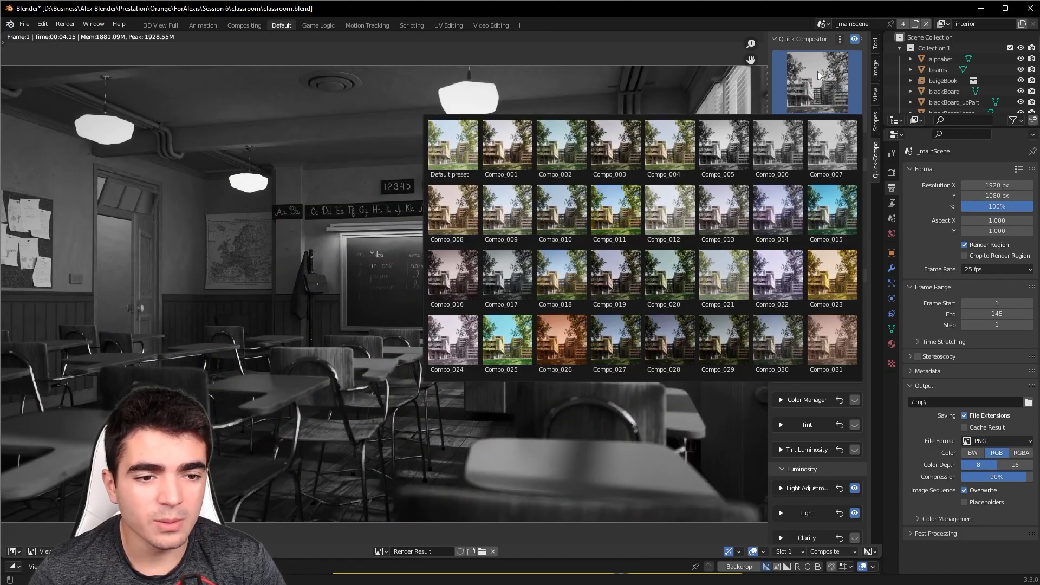
click(505, 350)
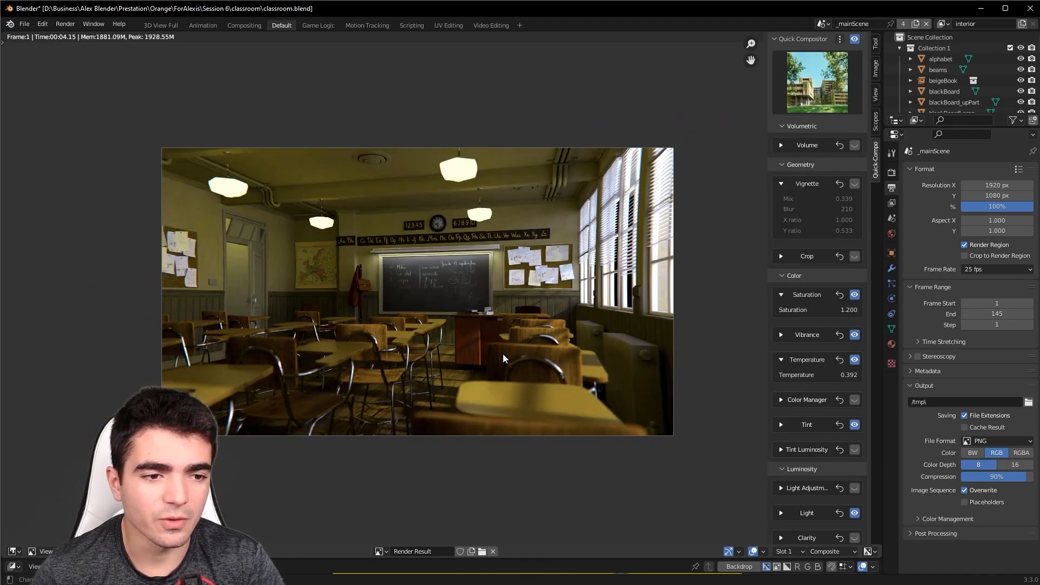
scroll(506, 350, down, 2)
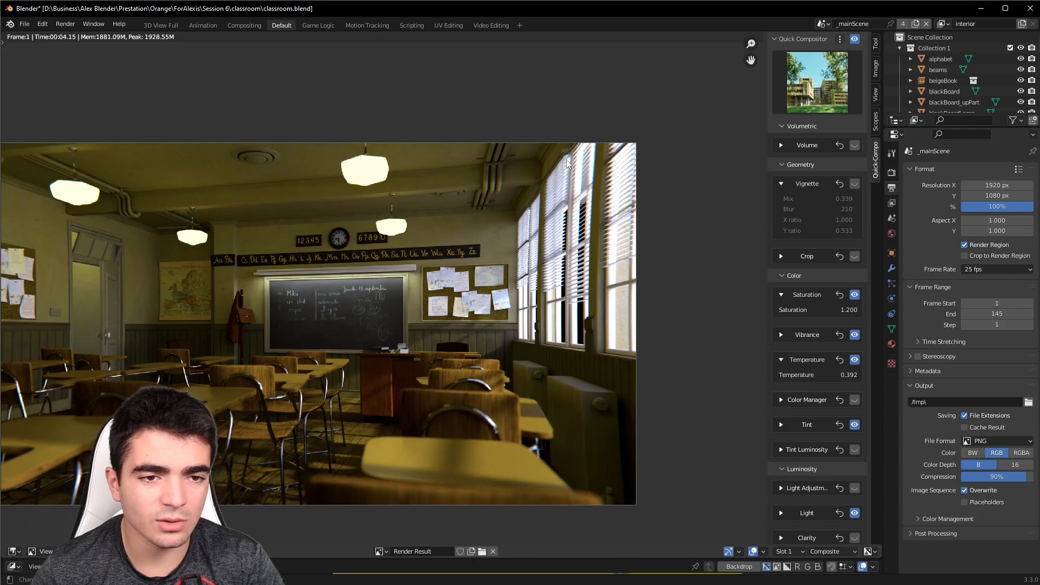
alt+middle_drag(565, 212, 663, 216)
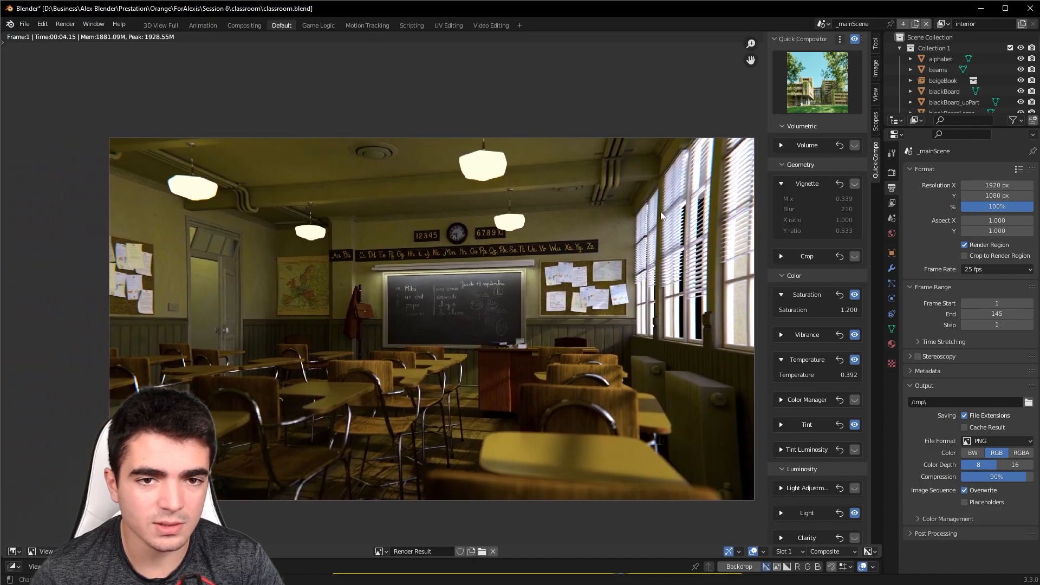
Apply the Compo_015 preset to the classroom render
click(821, 90)
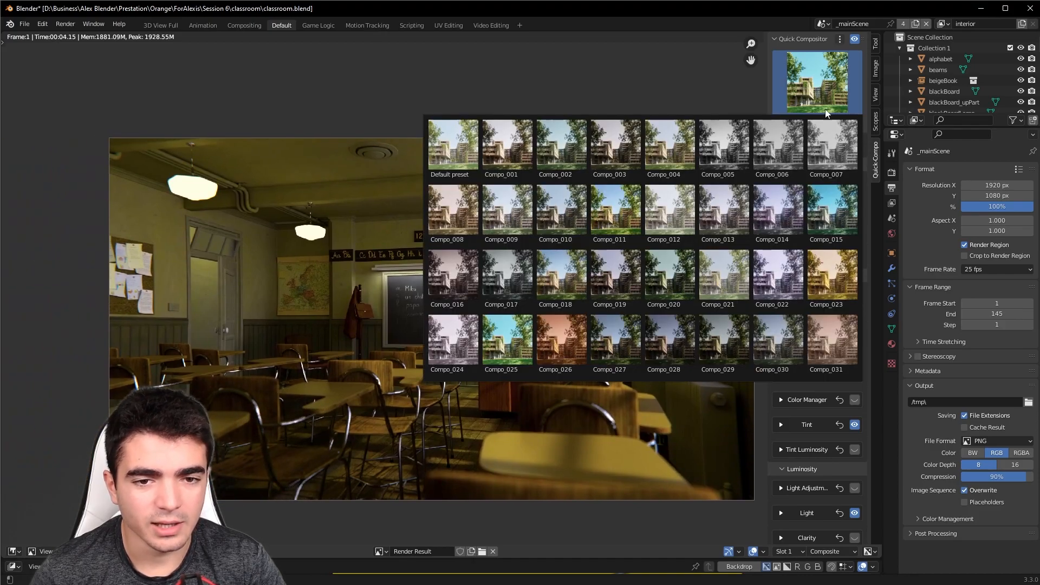
click(832, 217)
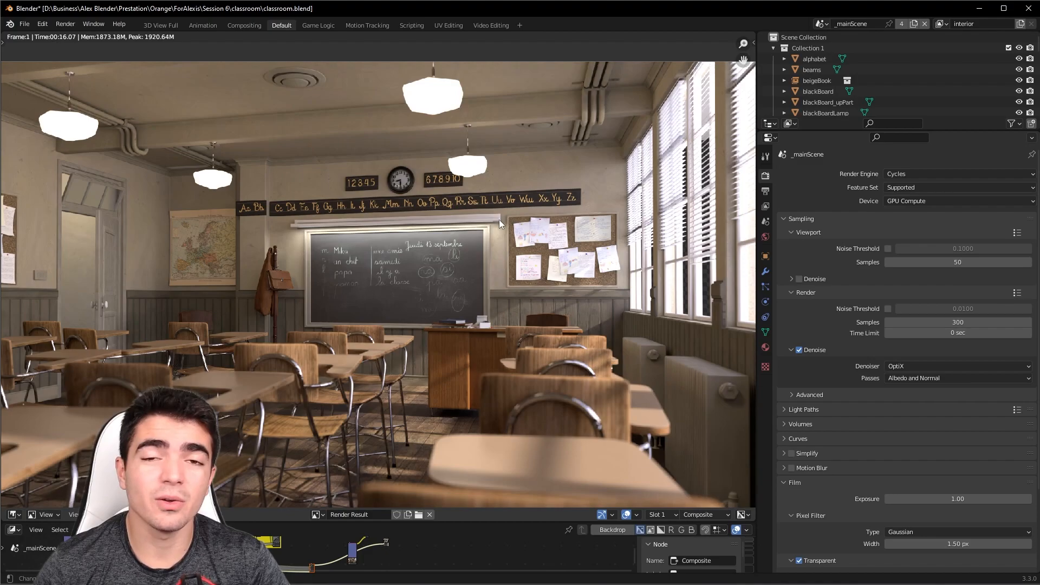
Show the Quick Compositor settings beside the classroom render
scroll(498, 219, down, 1)
scroll(499, 219, up, 1)
mouse_move(375, 225)
middle_down()
mouse_move(354, 236)
mouse_move(396, 220)
mouse_move(376, 216)
mouse_move(391, 226)
middle_up()
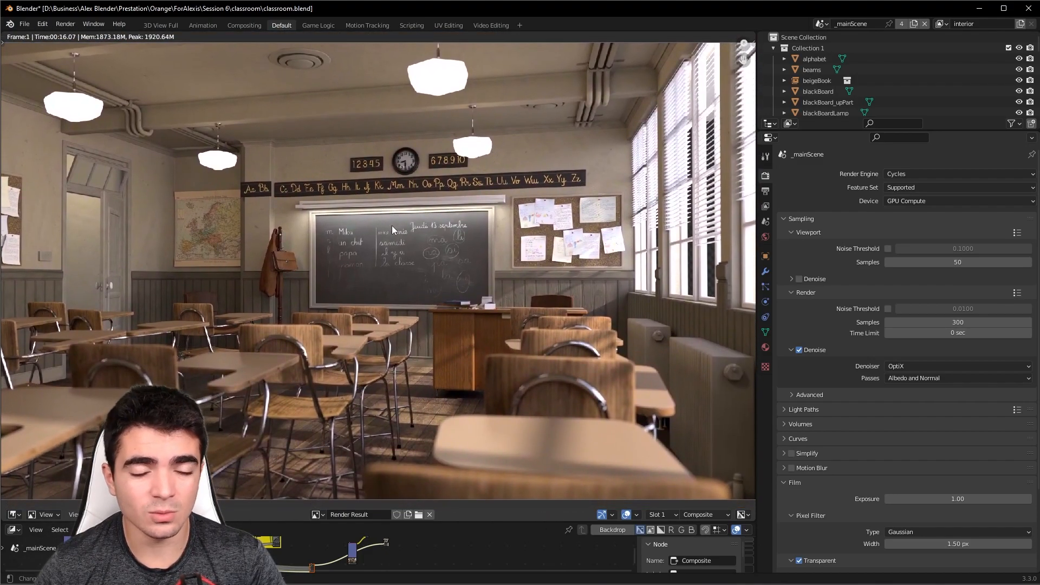
key(n)
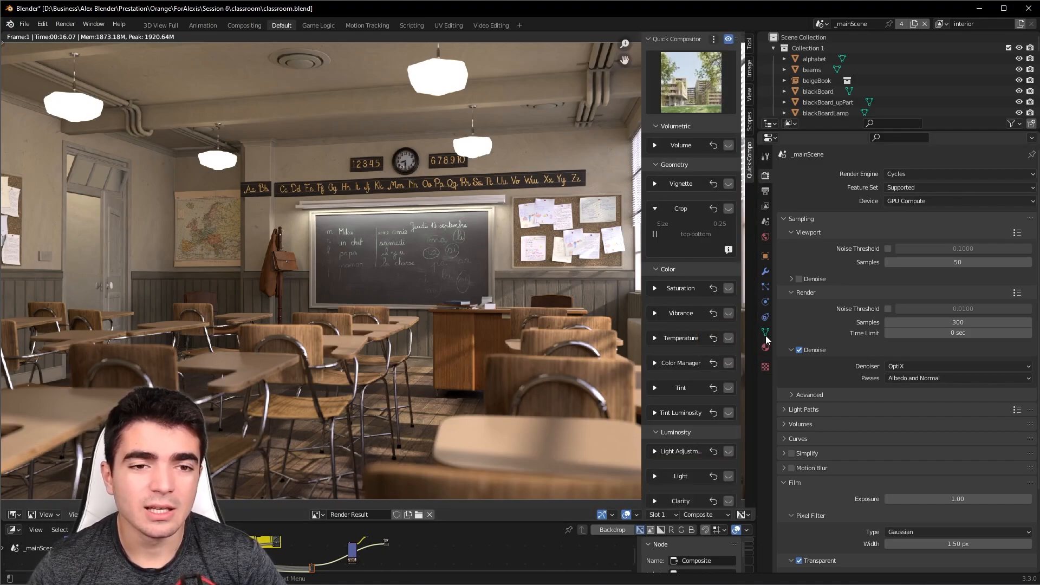
Expand the Vignette settings, enable the effect and inspect the edges of the classroom render
click(653, 185)
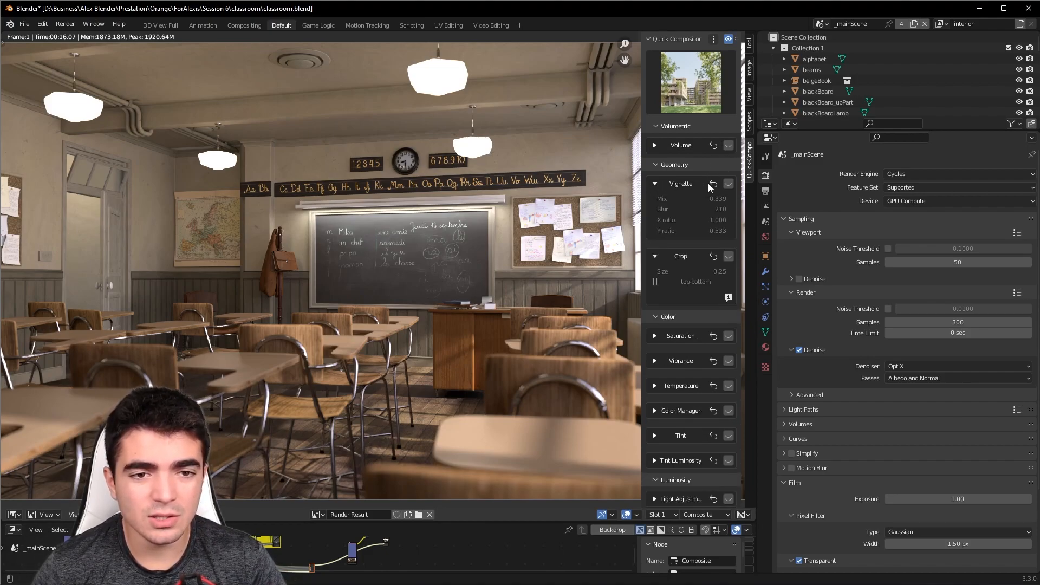
click(727, 184)
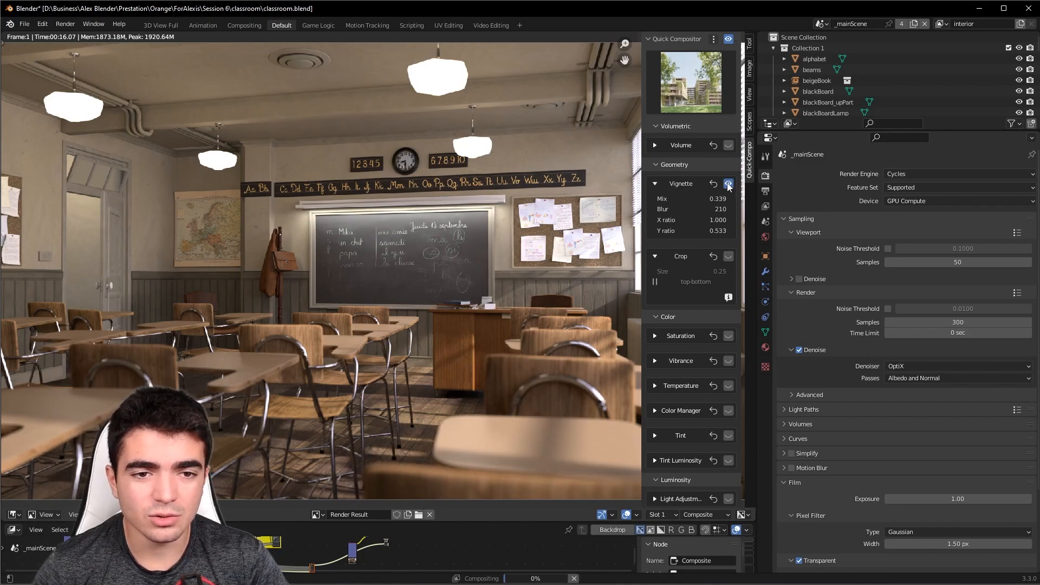
scroll(466, 116, down, 4)
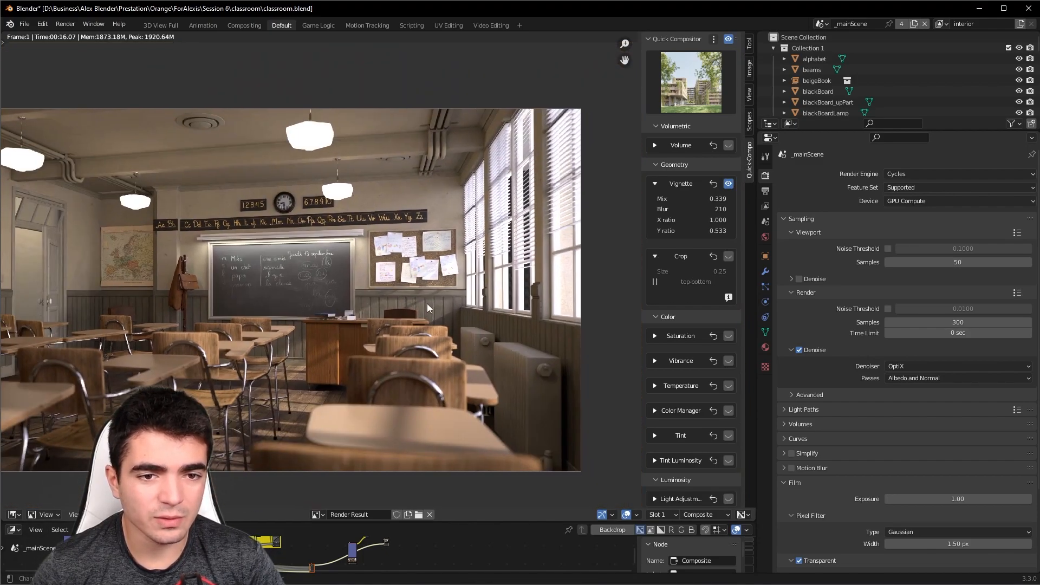
scroll(417, 264, up, 2)
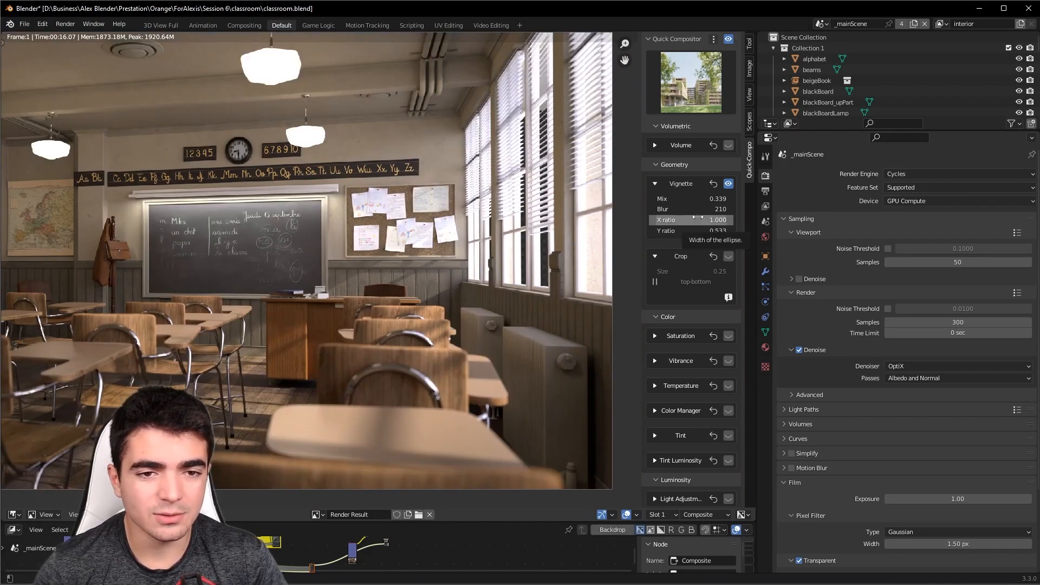
Try a Vignette Mix of 0.139 and a stronger Mix of 0.939, and examine the render's edges
drag(681, 200, 663, 201)
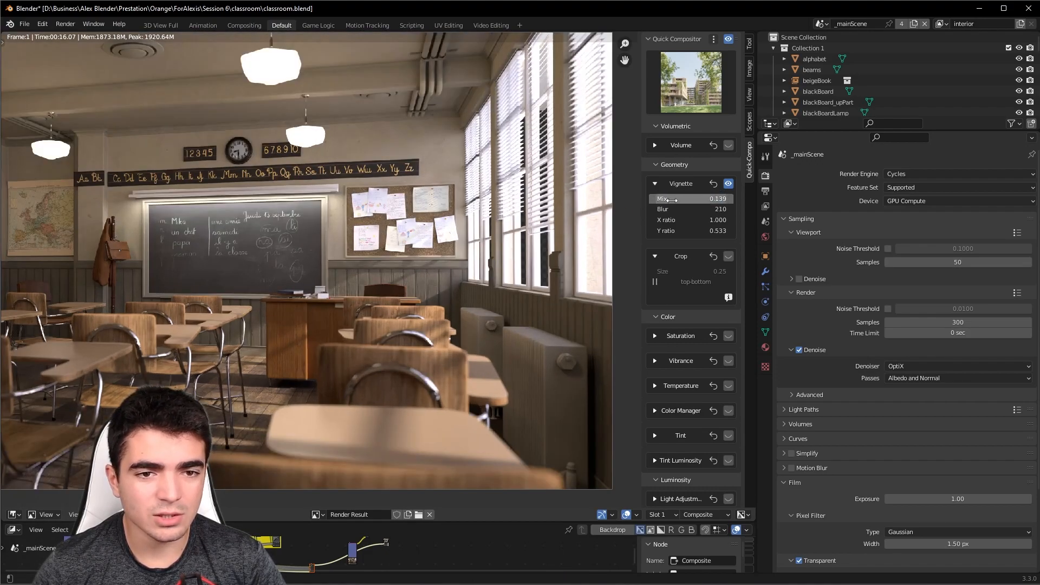
drag(672, 200, 740, 201)
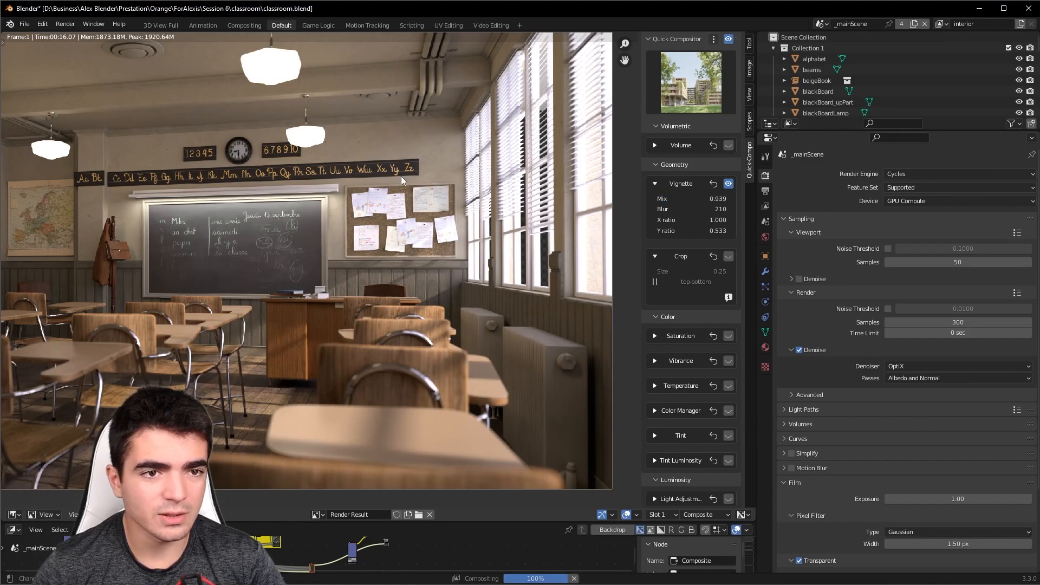
scroll(320, 211, down, 1)
middle_drag(315, 211, 363, 211)
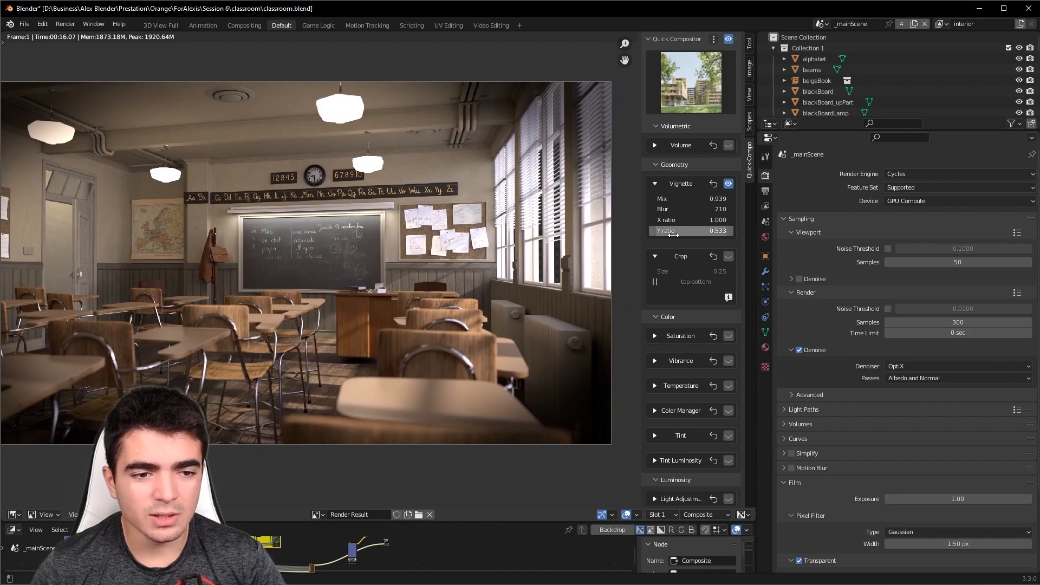
Set the Vignette's Mix to 0.4
click(671, 199)
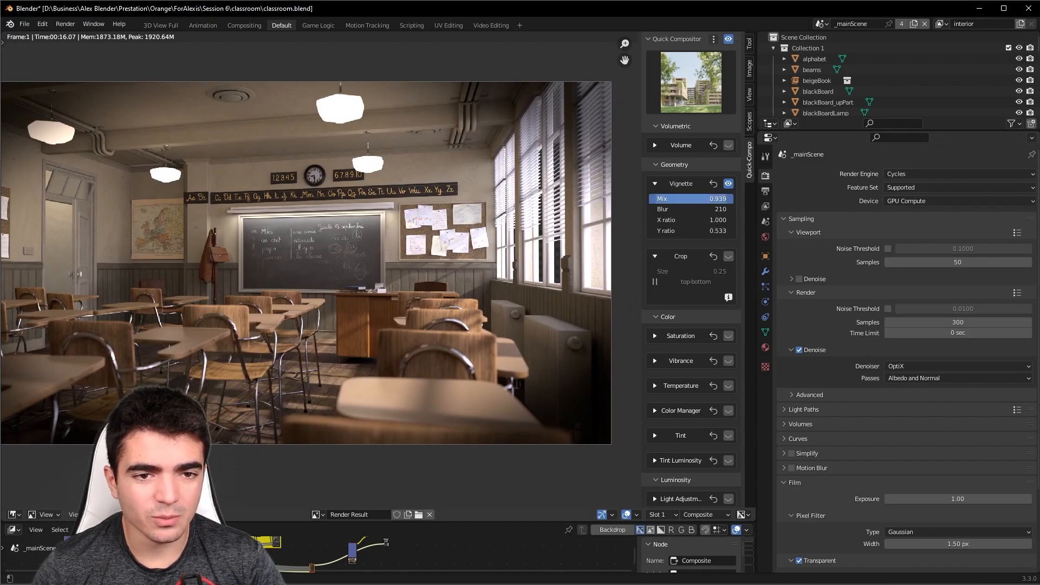
text(0)
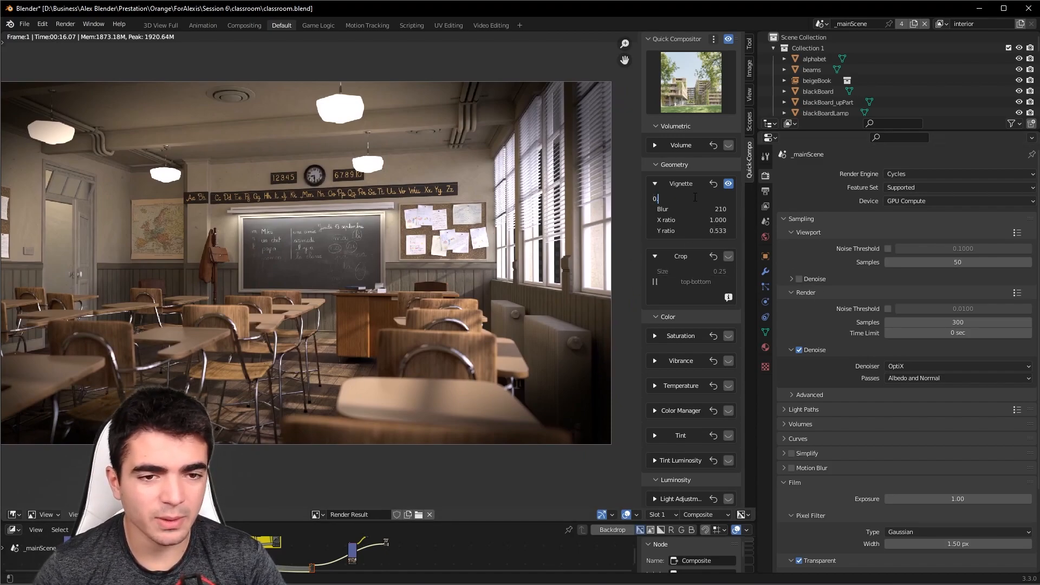
text(.4)
key(Return)
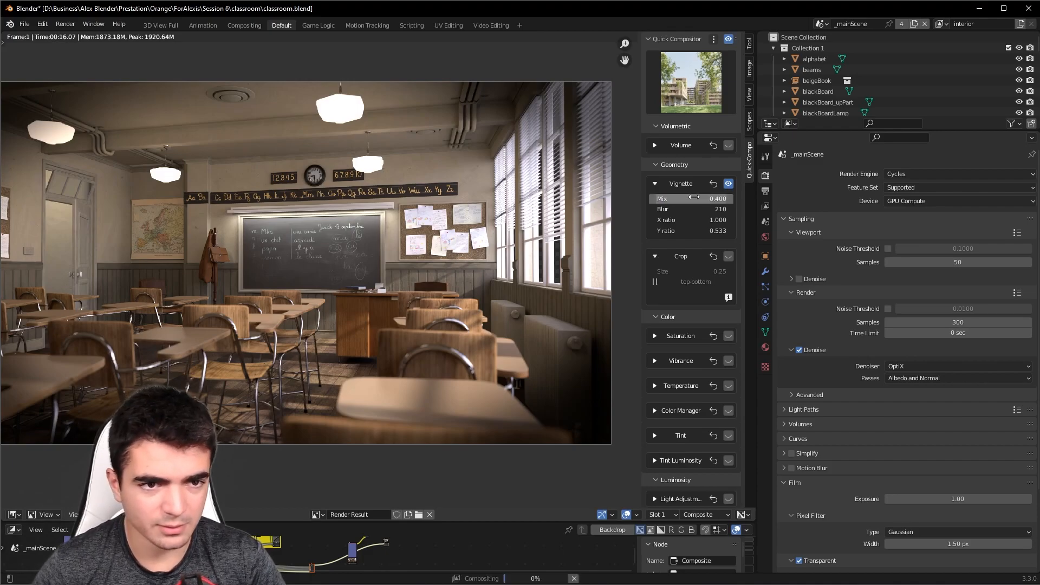
click(702, 197)
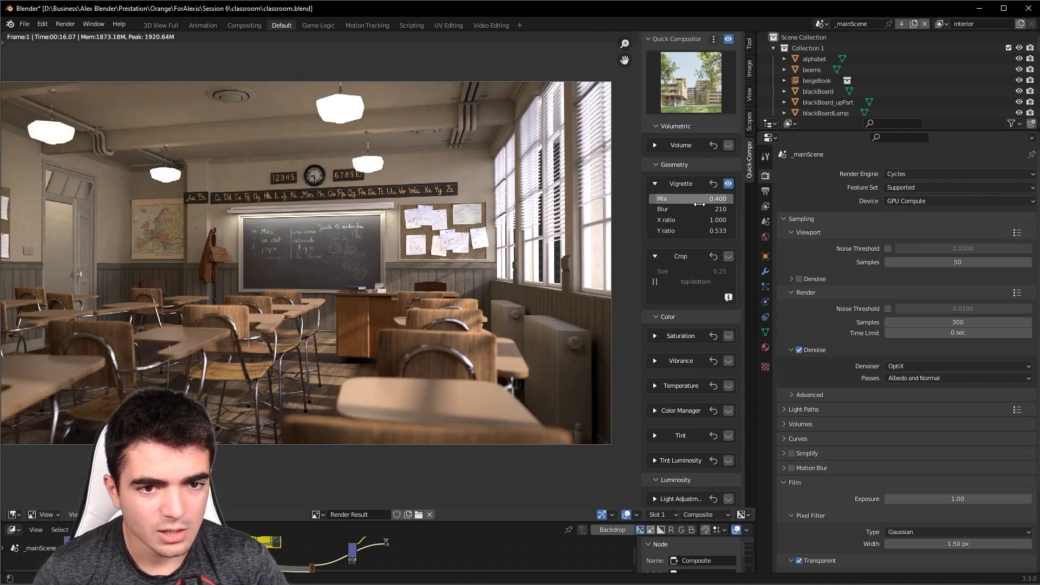
Set the Vignette's Mix to 0.6 and inspect the edges of the classroom render
text(0.6)
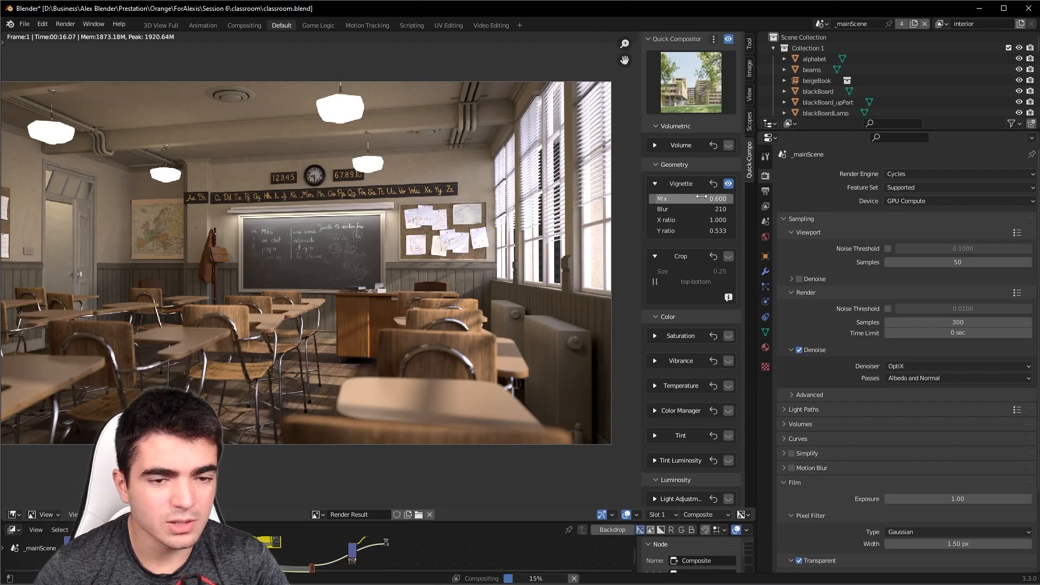
key(Return)
middle_drag(397, 340, 554, 357)
middle_drag(242, 270, 136, 264)
Enable the Crop effect, try its left-right orientation on the render and return it to top-bottom
scroll(713, 304, down, 2)
click(728, 213)
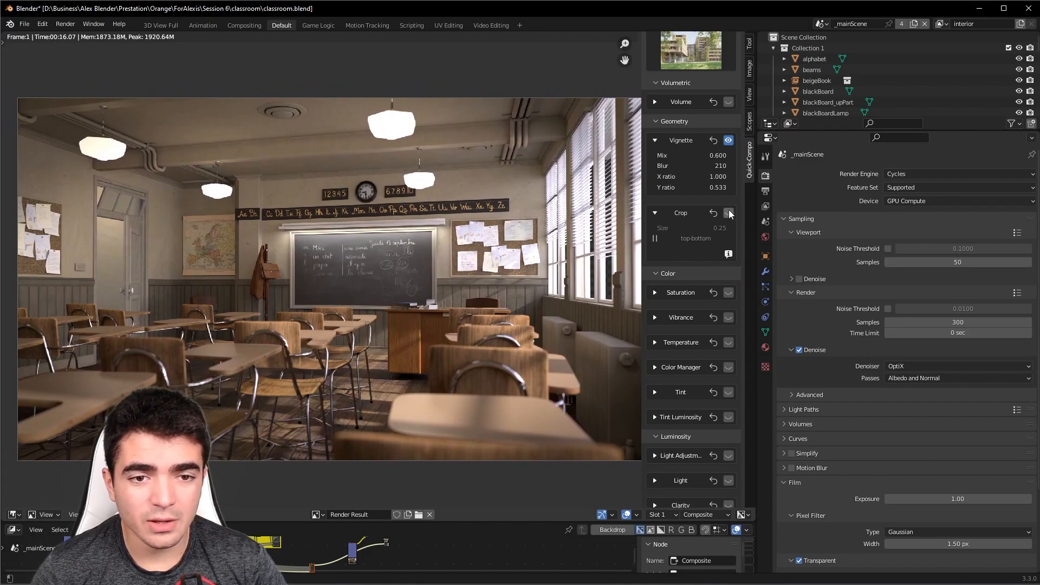
scroll(491, 285, down, 1)
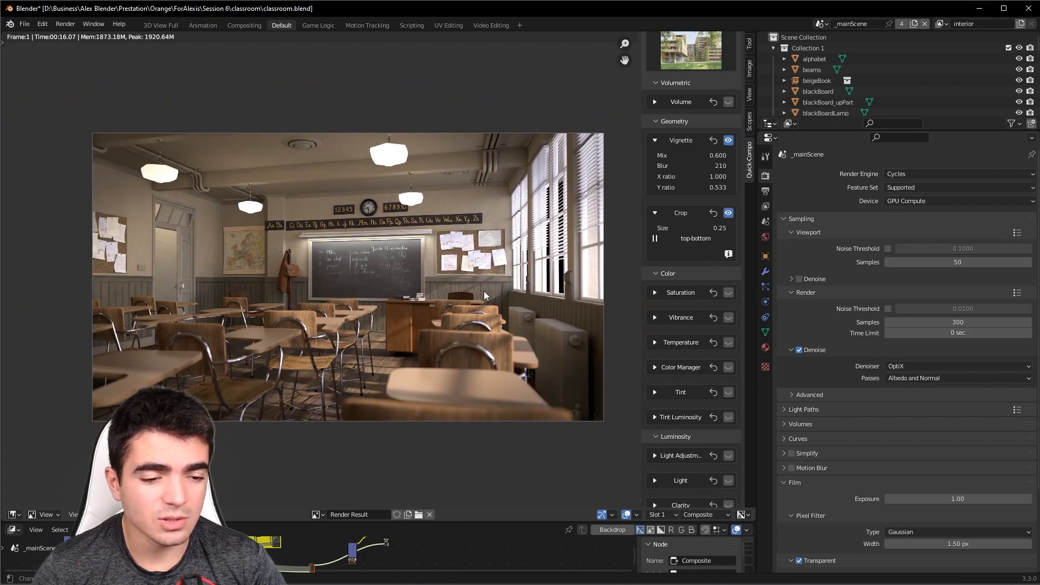
click(656, 239)
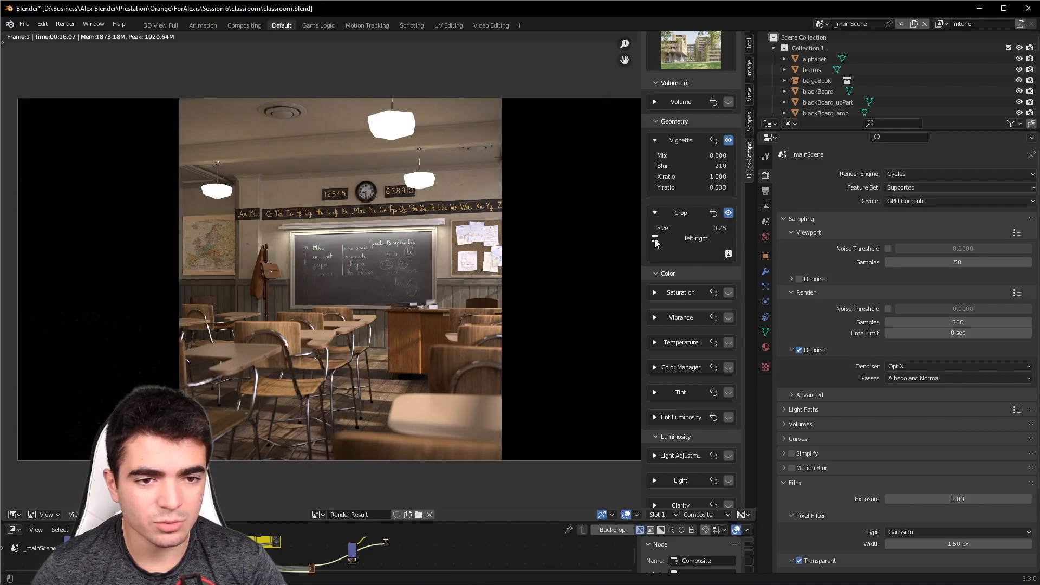
scroll(558, 352, down, 1)
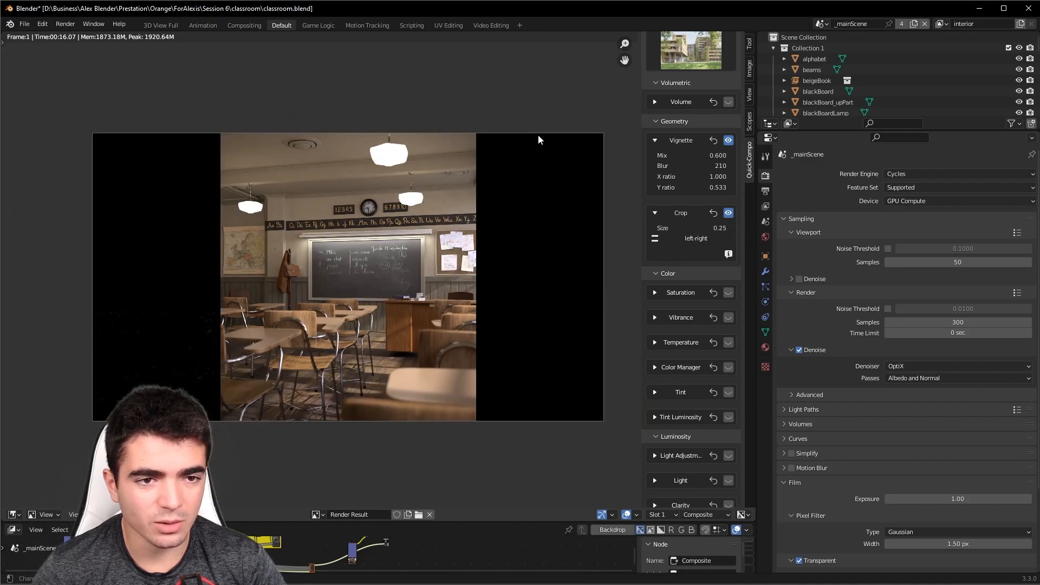
click(655, 239)
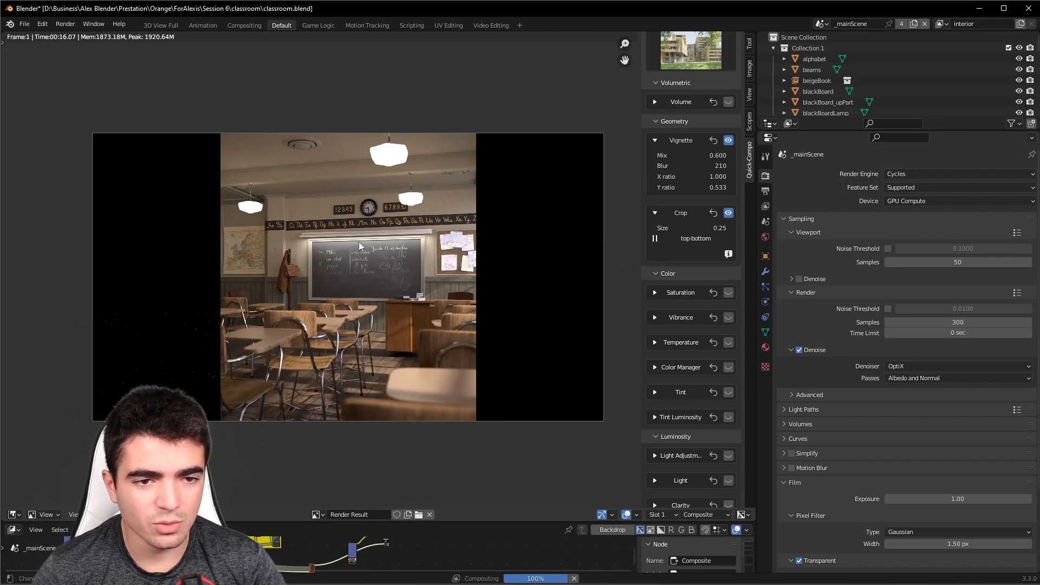
Try a Crop Size of 1.09, disable the Crop effect and collapse its settings
drag(688, 228, 700, 228)
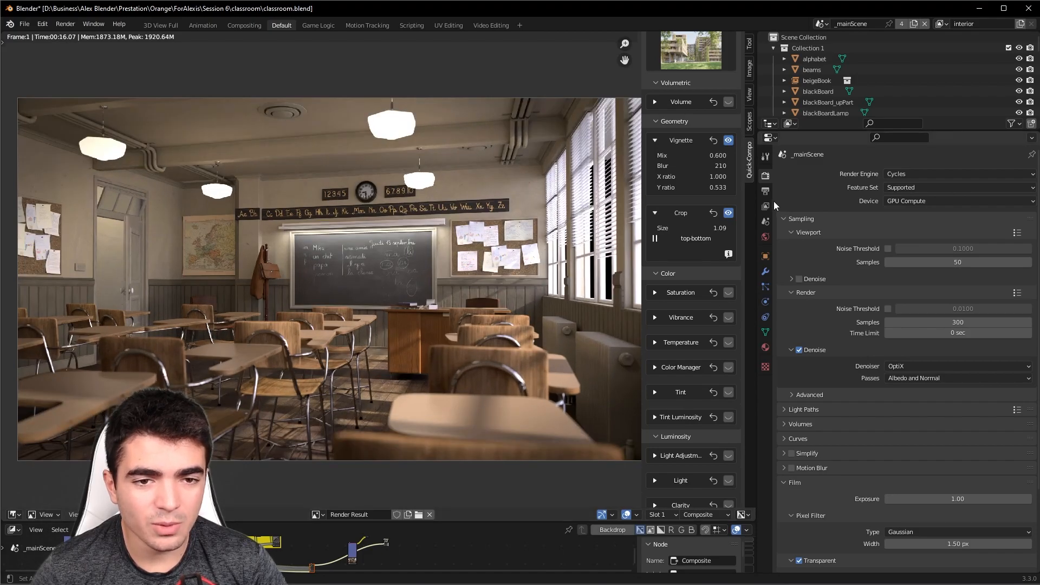
click(728, 213)
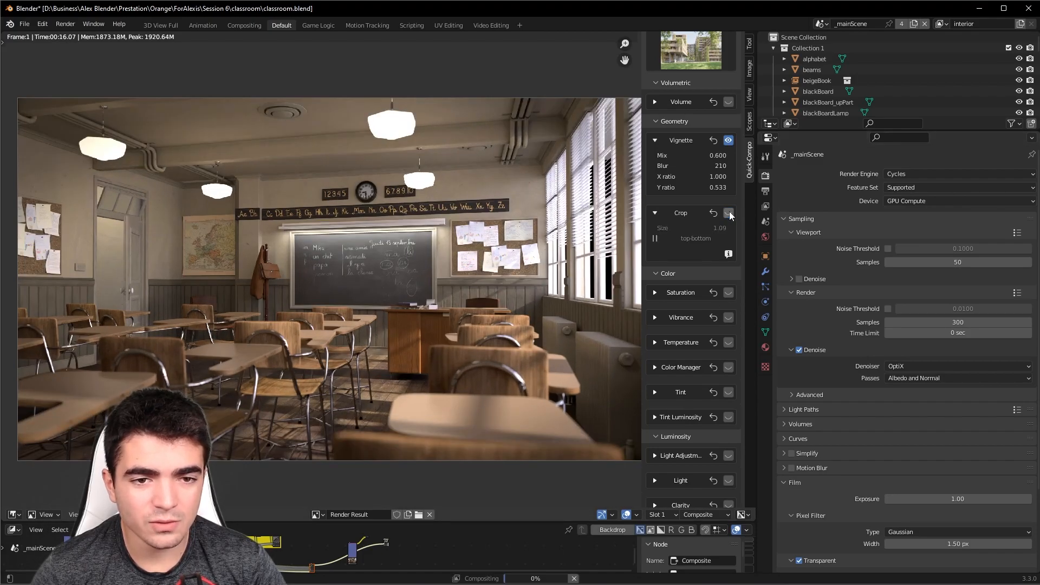
click(655, 213)
Look briefly at the Saturation settings, expand Vibrance and enable that effect on the classroom render
scroll(692, 259, down, 3)
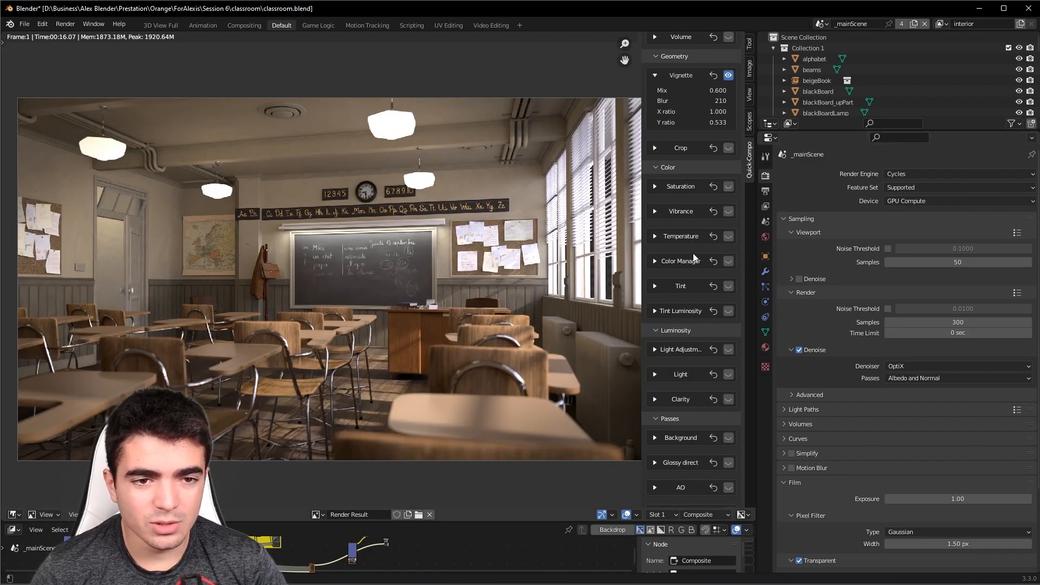
click(654, 186)
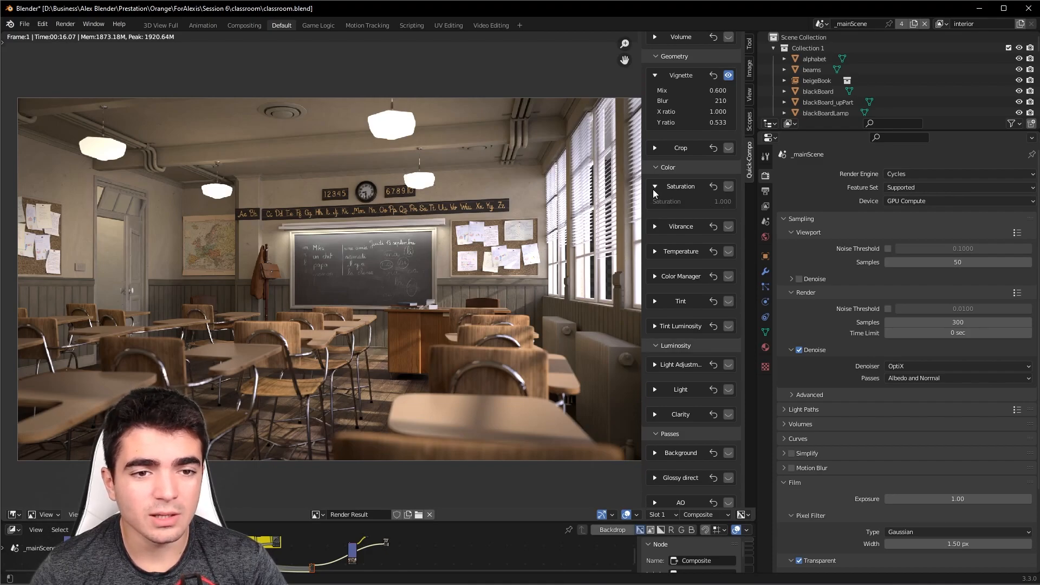
click(653, 191)
click(655, 211)
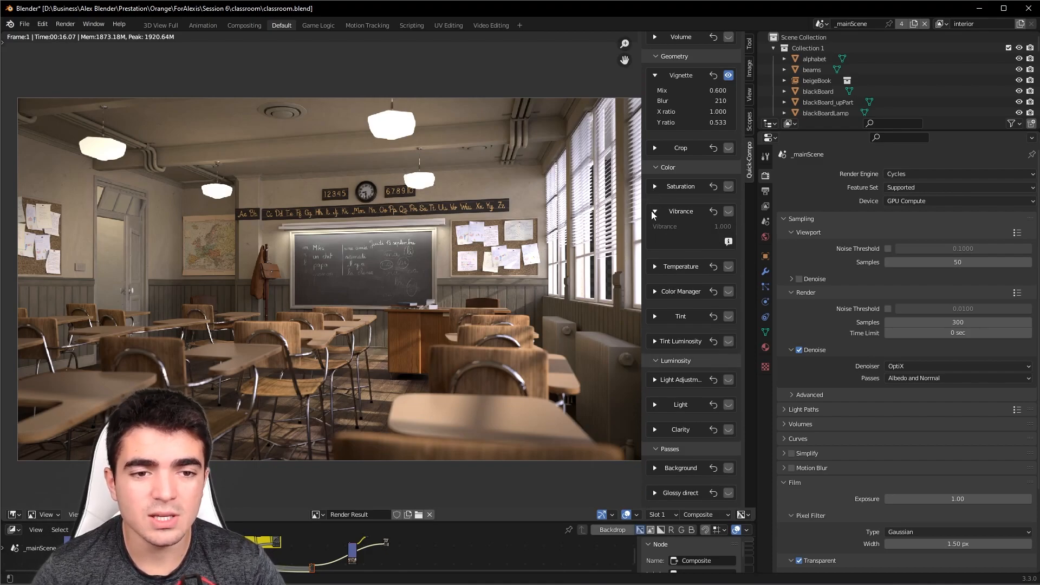
scroll(353, 238, up, 4)
middle_drag(354, 233, 398, 228)
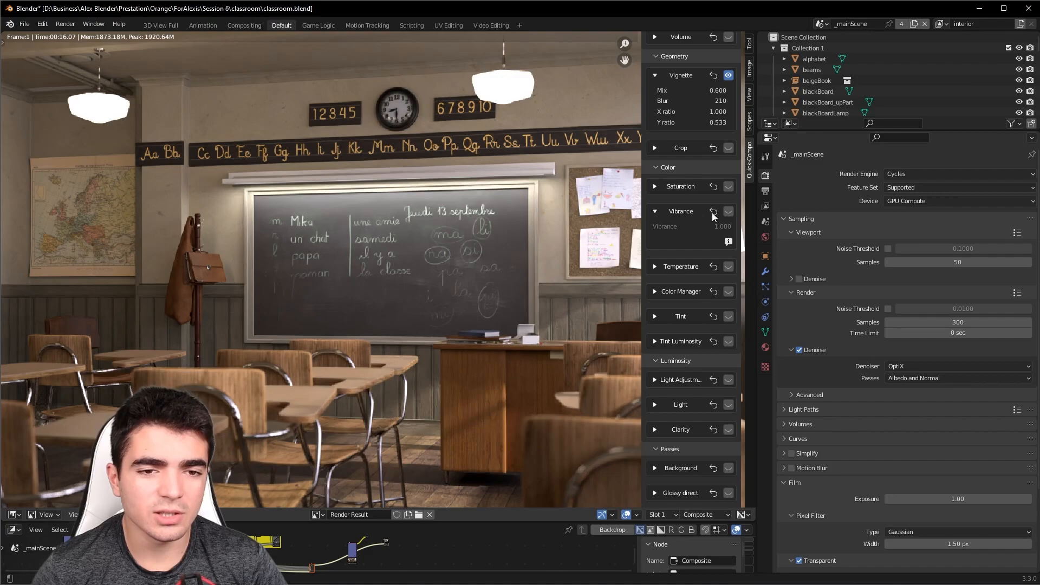
click(727, 212)
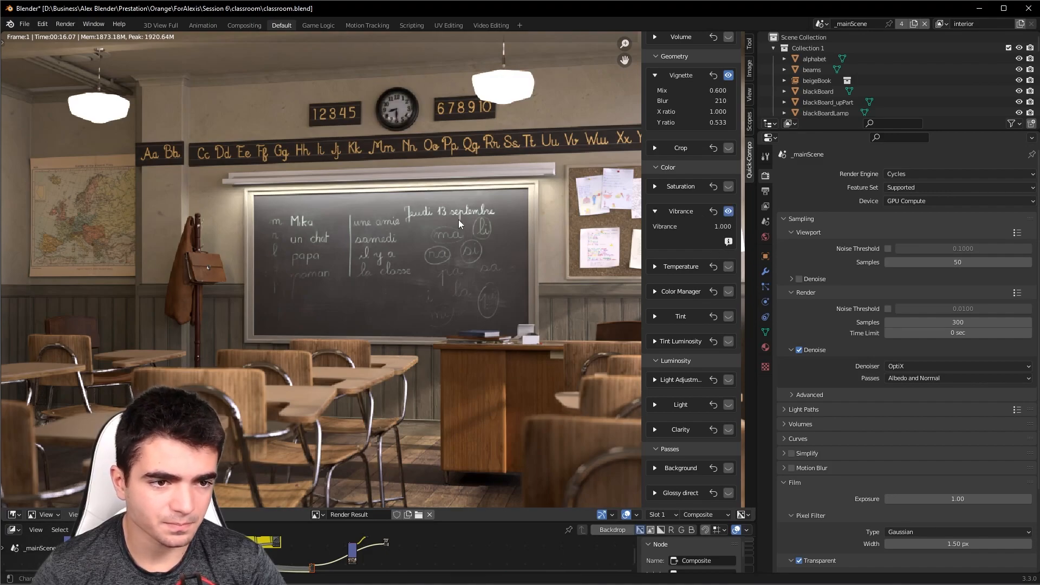
Try a Vibrance of 1.4 and examine the colors across the classroom render
click(718, 225)
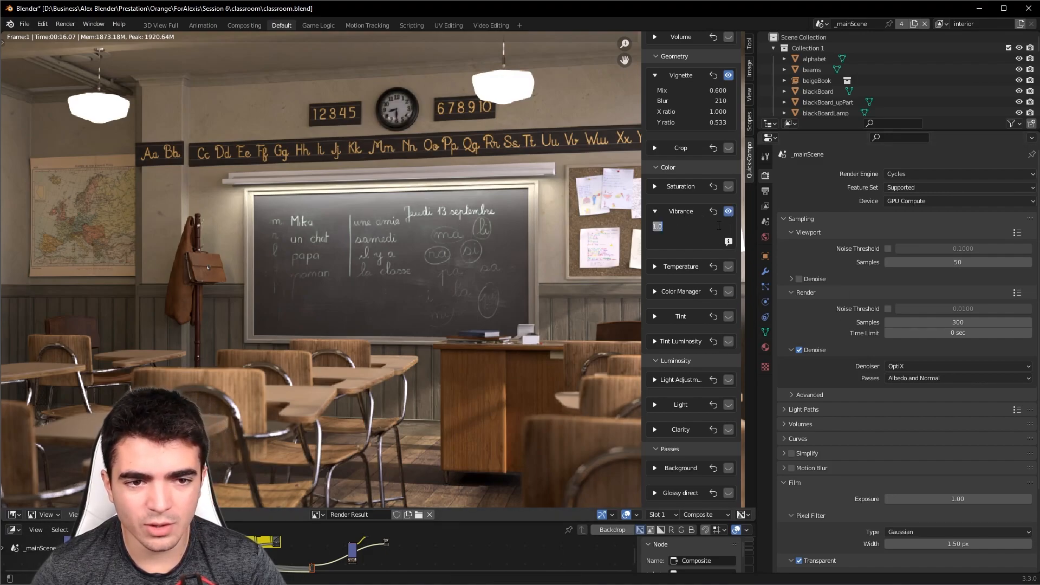
text(1.3)
key(BackSpace)
key(BackSpace)
text(.4)
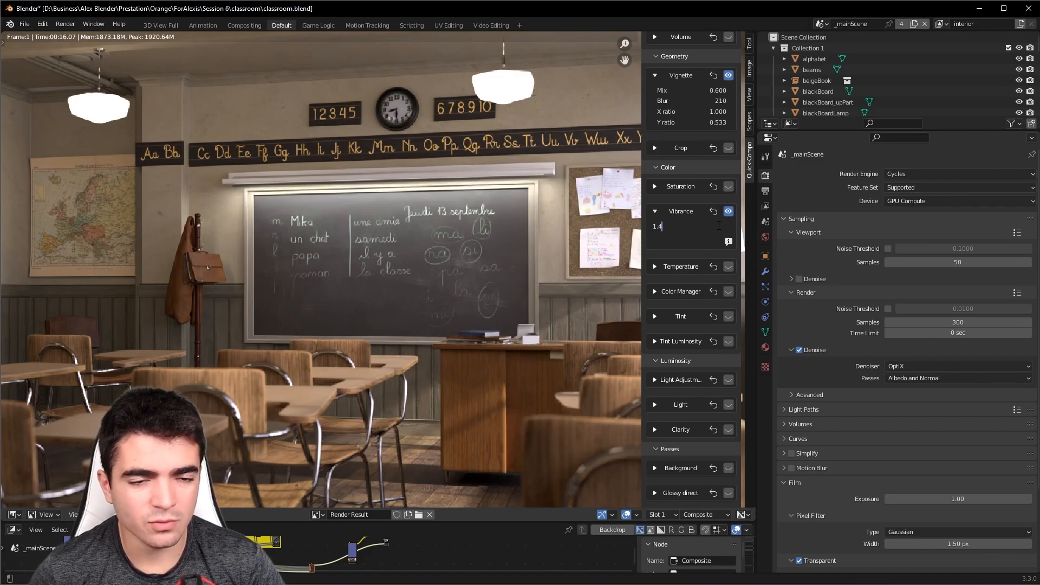
key(Return)
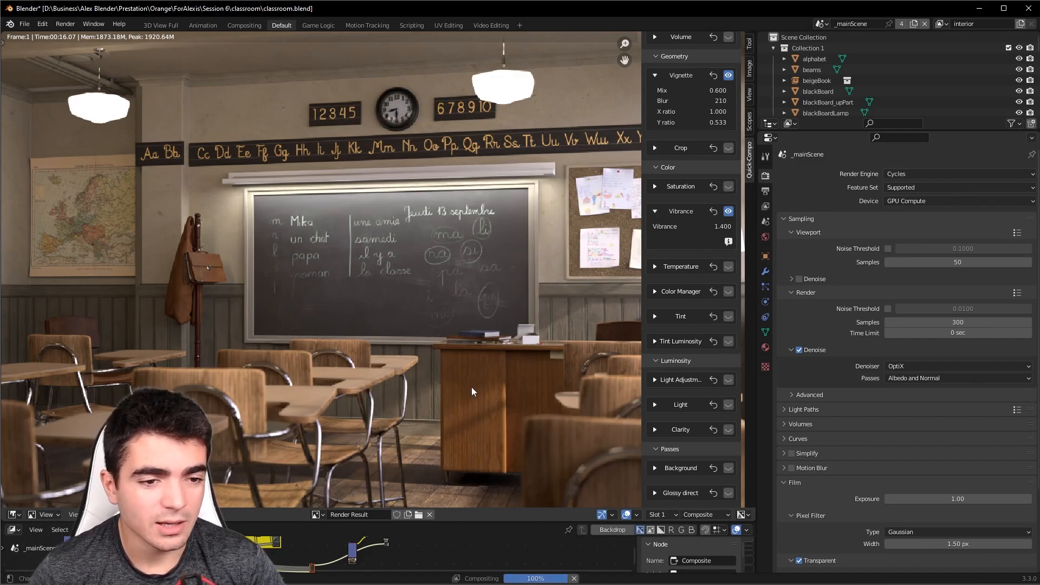
scroll(379, 333, down, 3)
scroll(489, 241, up, 2)
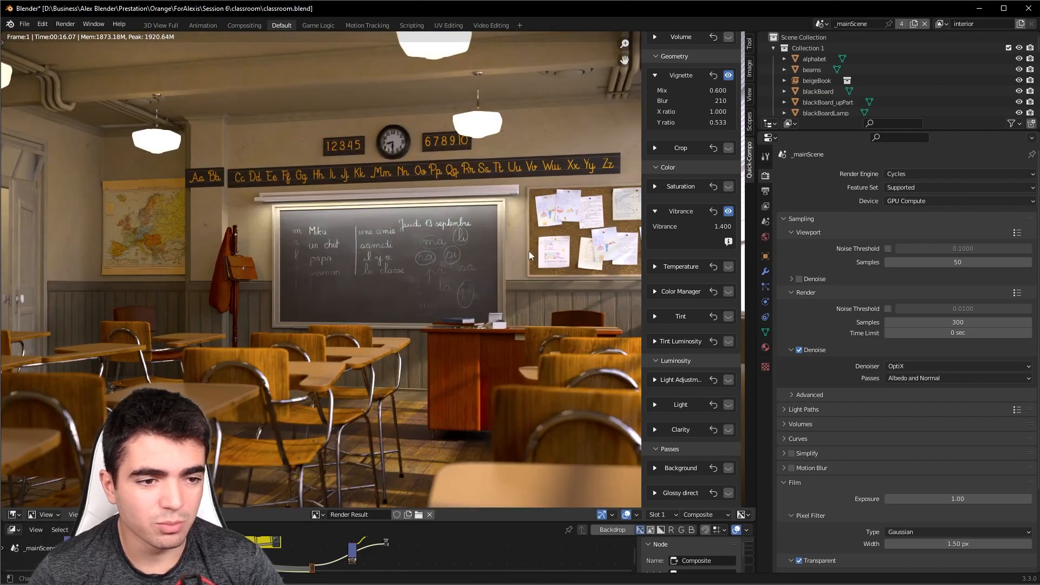
Try a weaker Vibrance of 1.25 on the classroom render
click(726, 227)
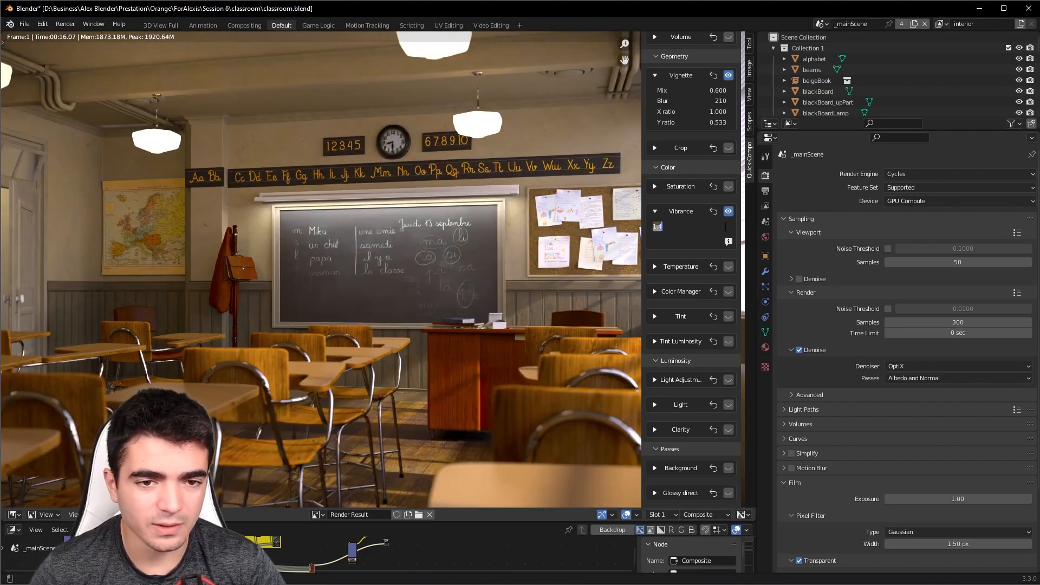
text(1)
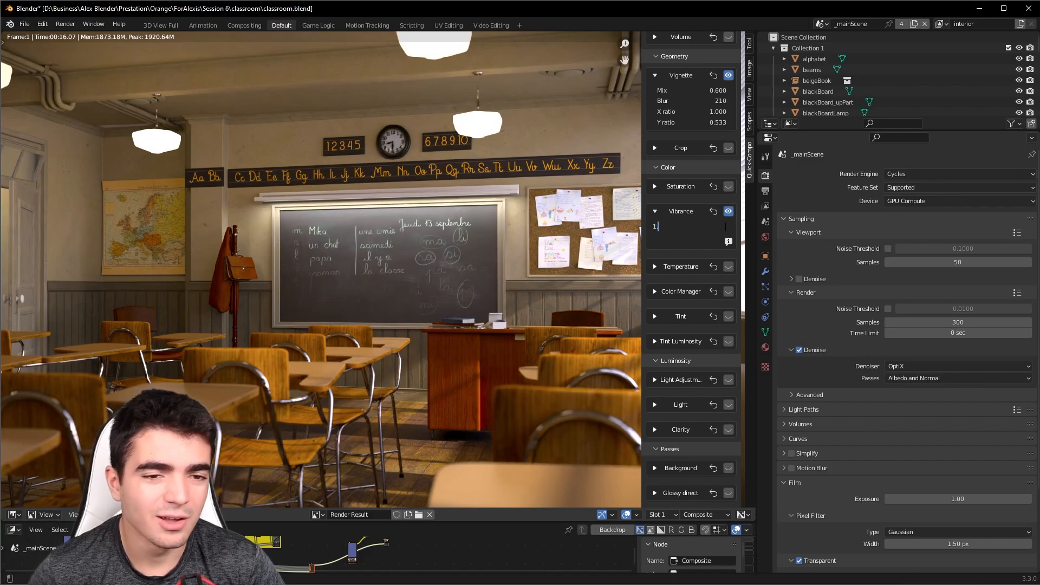
text(.25)
key(Return)
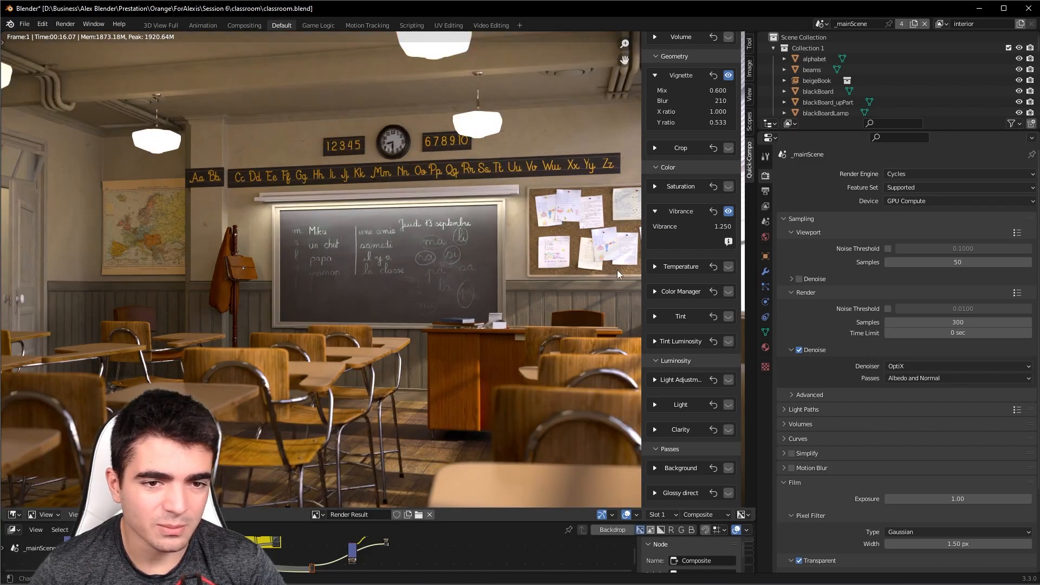
Set the Vibrance to 1.15
double_click(707, 225)
text(1.15)
key(Return)
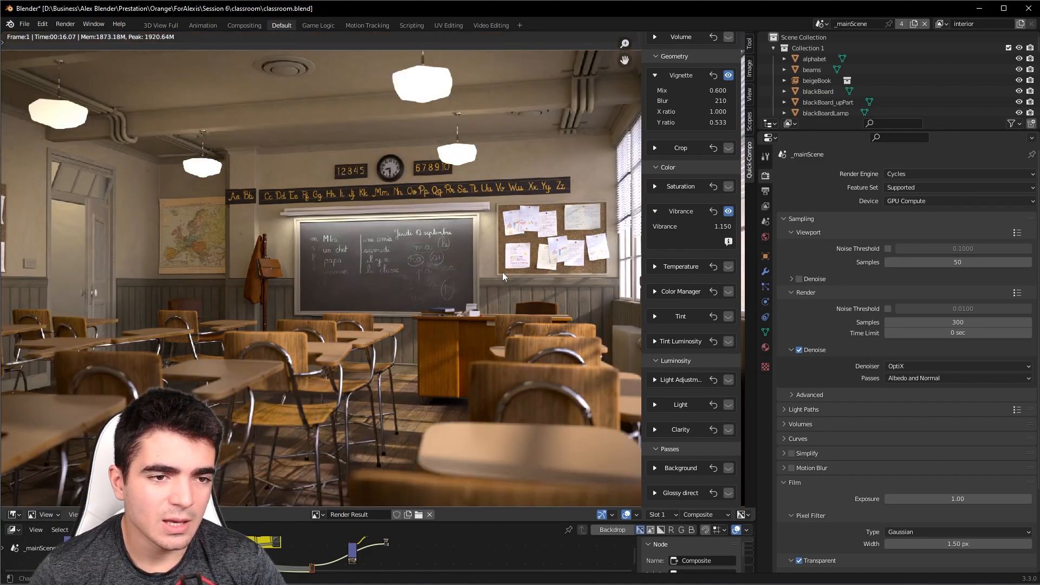
Switch the Vibrance effect off and on again to compare the render's colors with and without it
scroll(502, 272, up, 2)
click(729, 211)
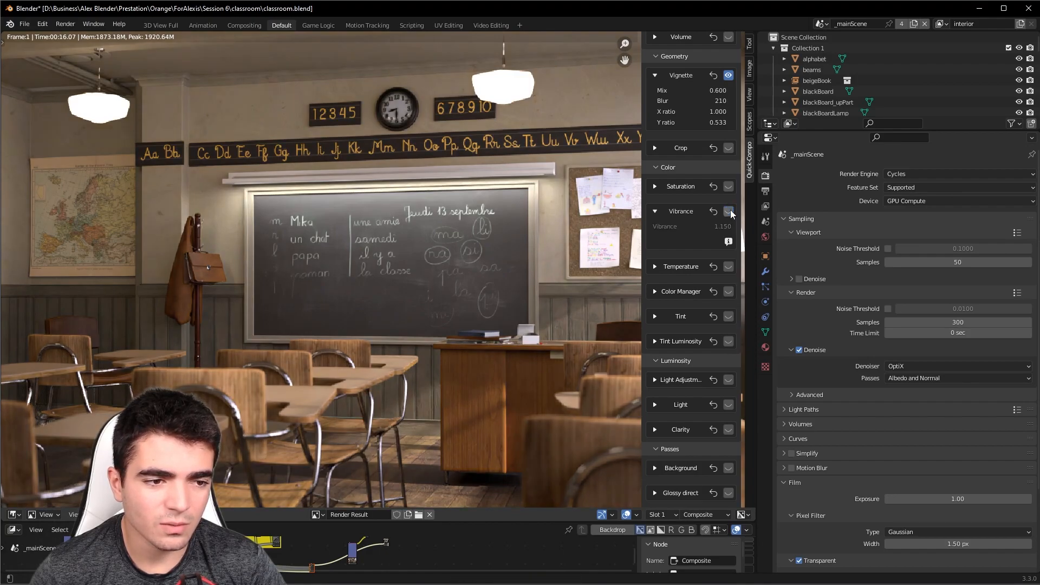
click(728, 211)
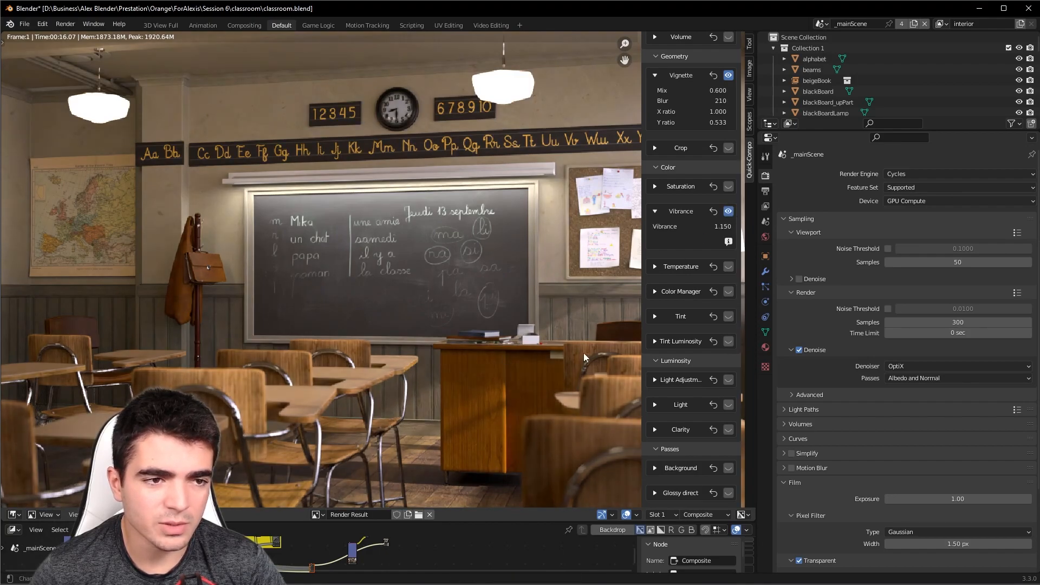
scroll(476, 288, down, 3)
scroll(476, 288, up, 2)
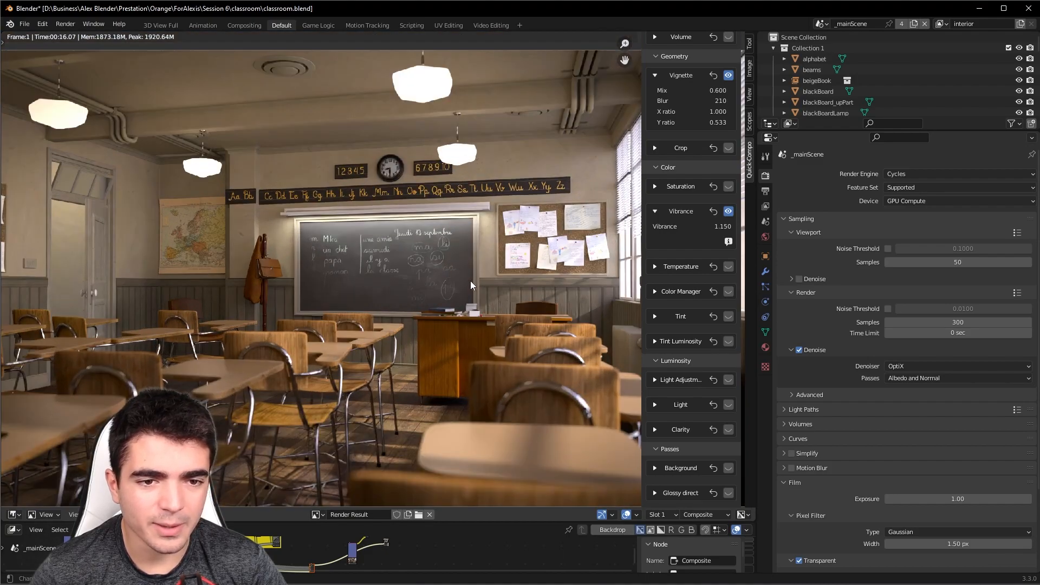
Expand the Temperature settings, enable the effect and set its Temperature to 0
click(655, 266)
click(728, 266)
click(717, 282)
text(0)
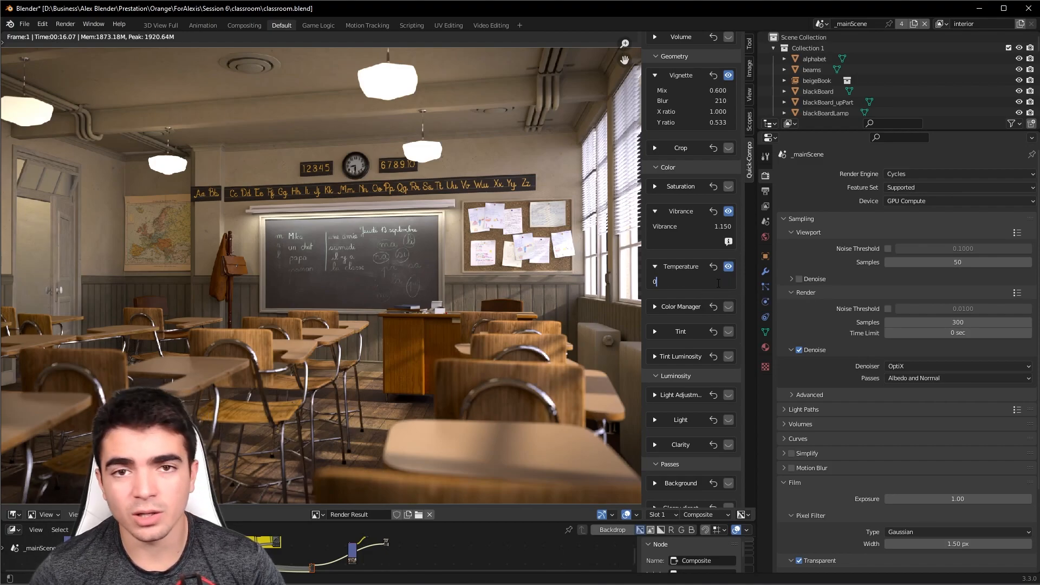
key(Return)
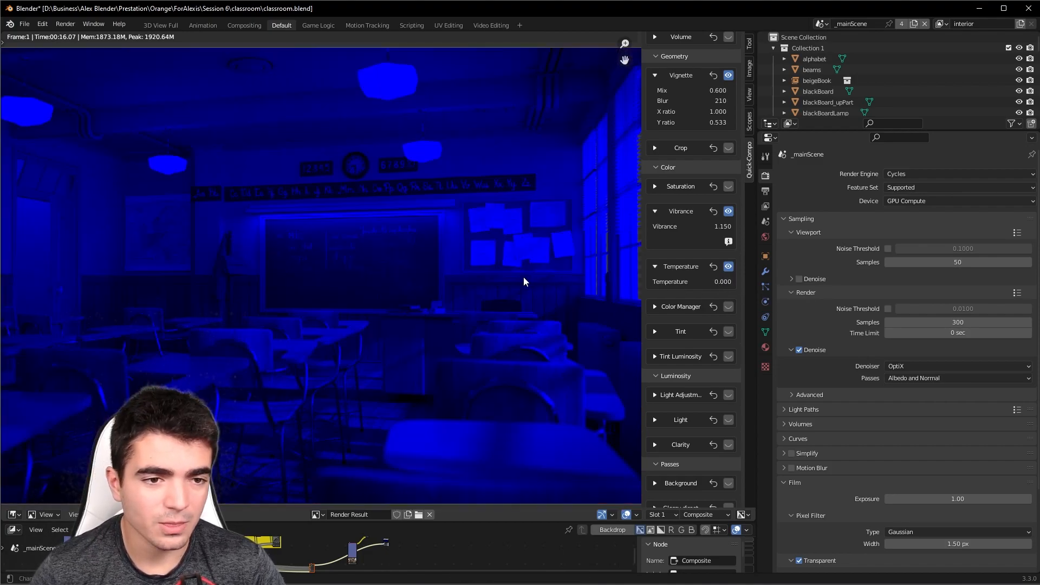
Try a Temperature of 0.4 and examine the tone of the classroom render
click(724, 282)
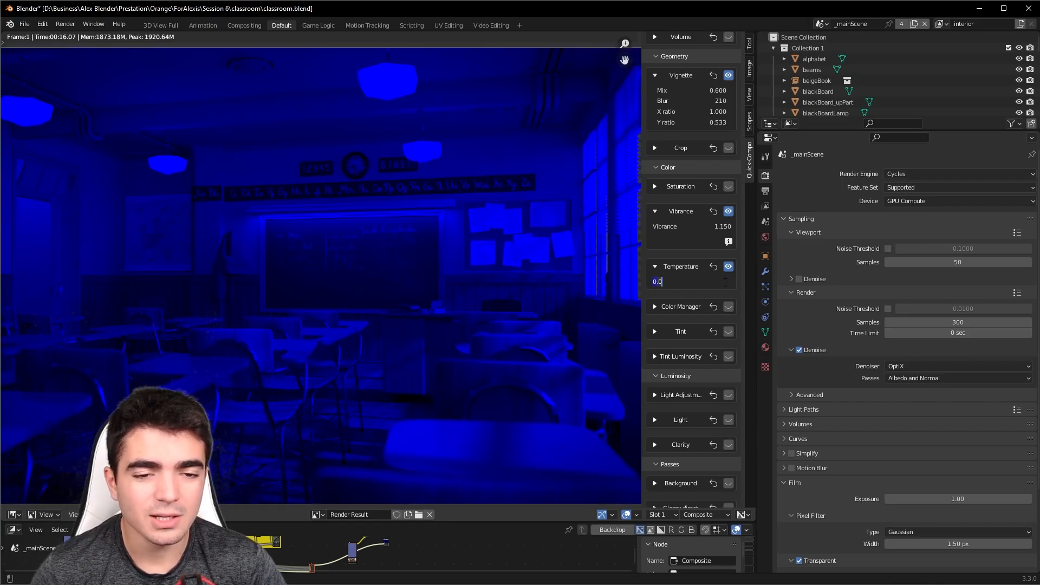
key(BackSpace)
text(4)
key(Return)
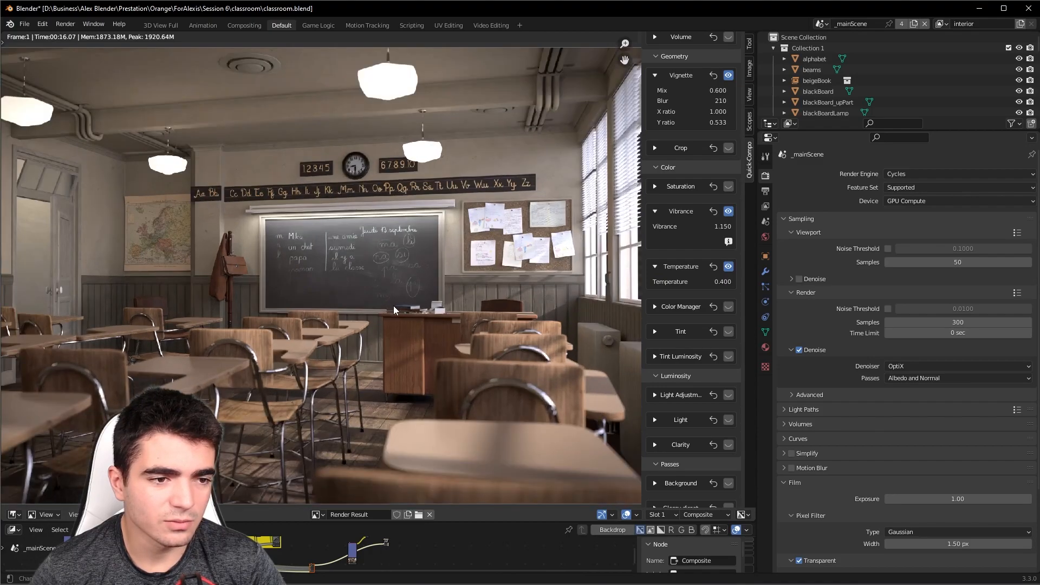
middle_drag(393, 306, 398, 305)
Set the Temperature to 0.65 and check the whole classroom render
click(724, 281)
text(0.65)
key(Return)
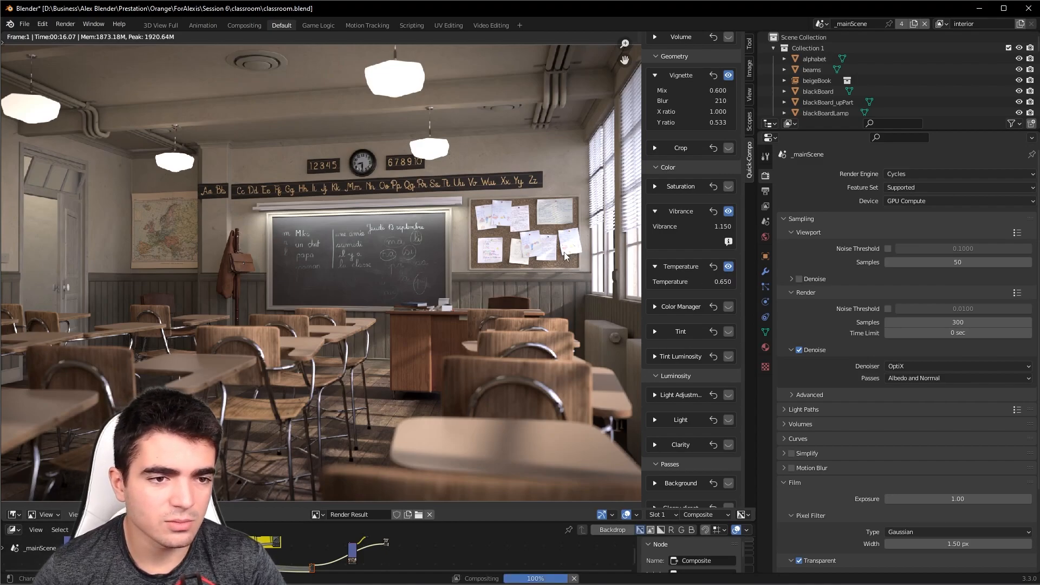
scroll(484, 218, down, 2)
scroll(484, 218, up, 2)
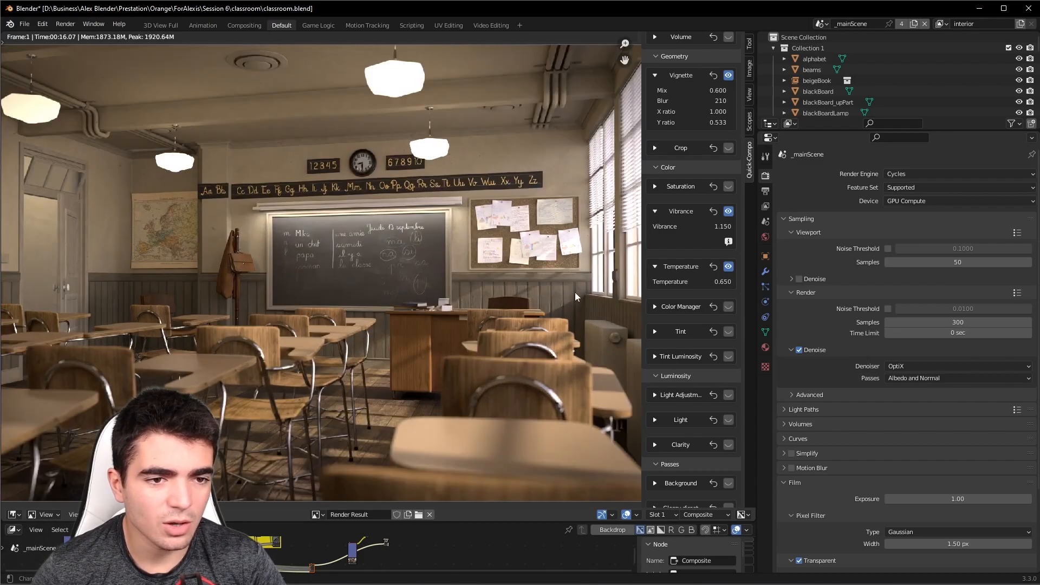
middle_drag(554, 321, 527, 303)
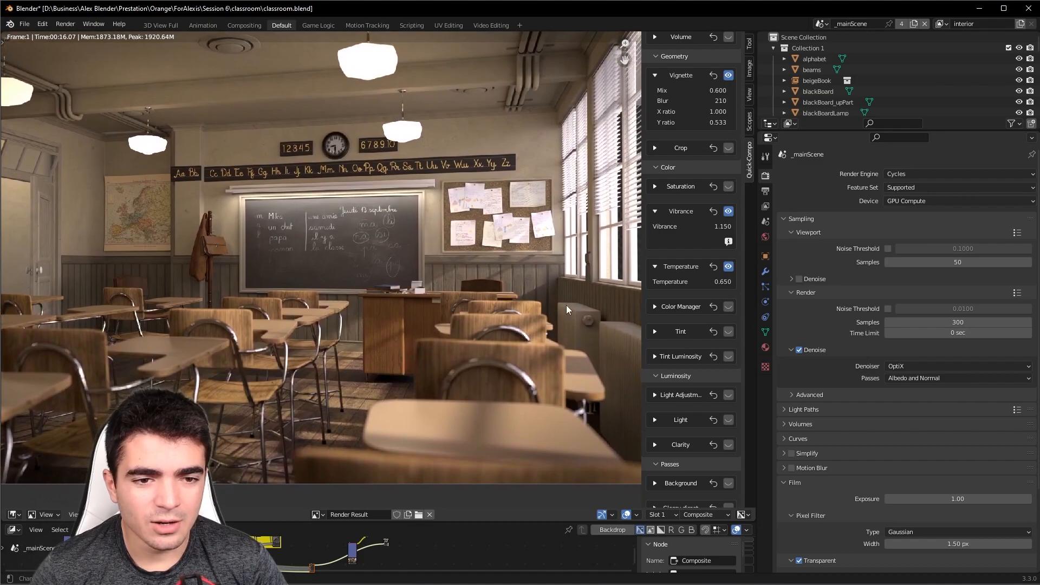
Enable the Color Manager to show its per-color settings, disable it and collapse it again
click(729, 307)
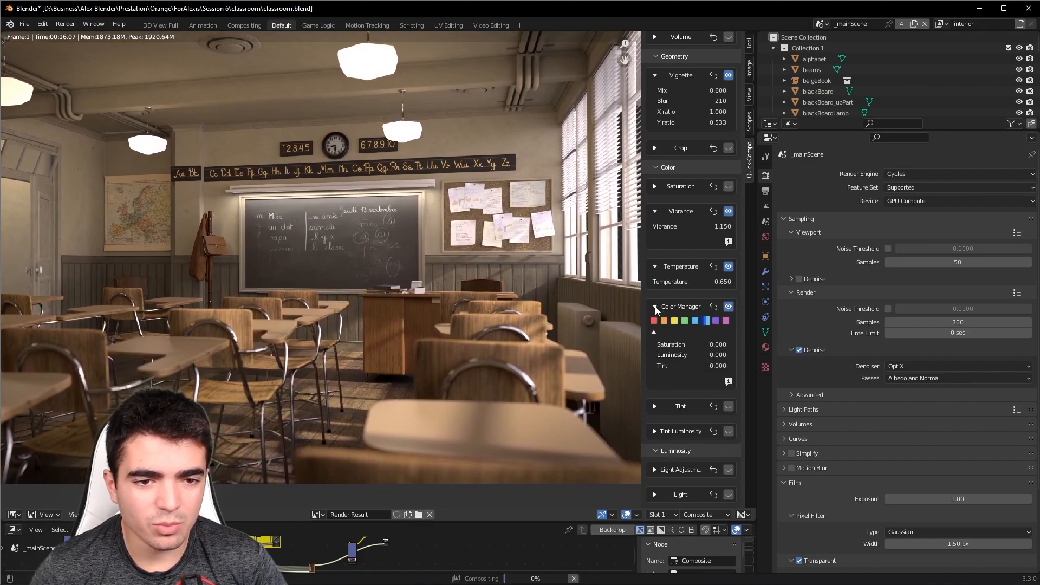
click(727, 306)
click(655, 307)
Expand the Light settings, enable the effect and try an Exposure of 1.6 on the classroom render
scroll(680, 374, down, 5)
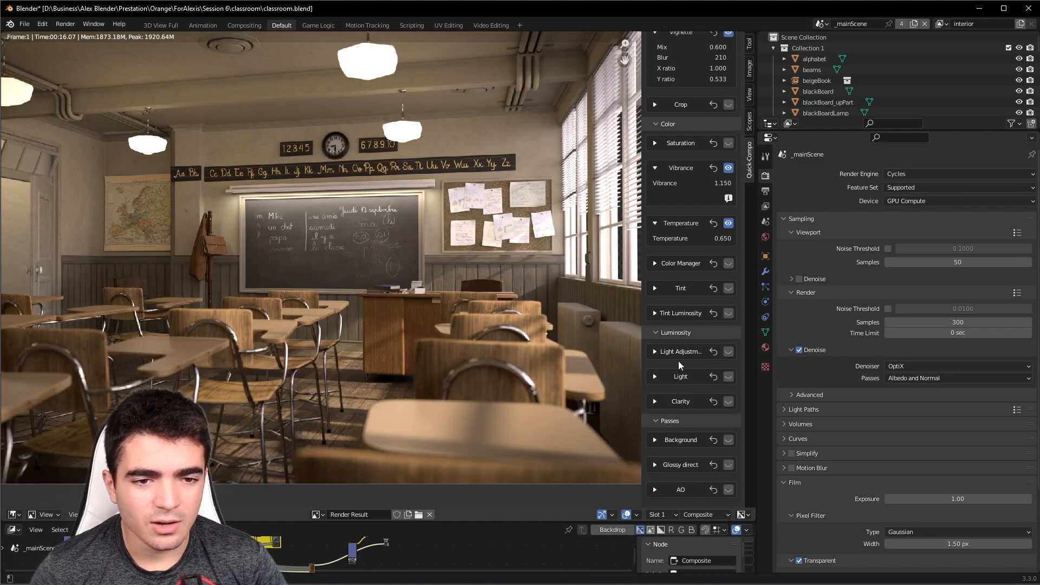
scroll(708, 315, down, 2)
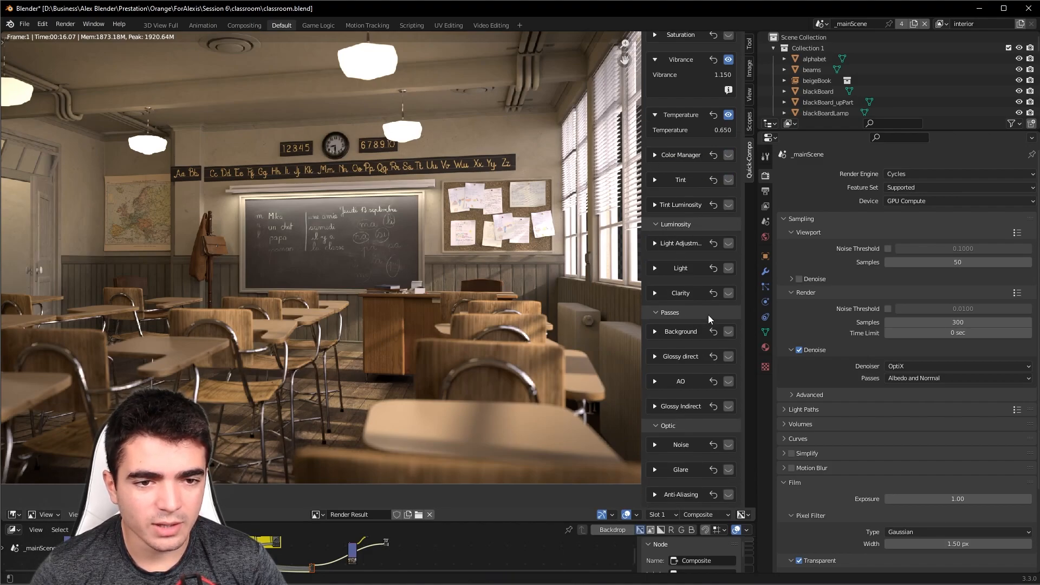
click(654, 268)
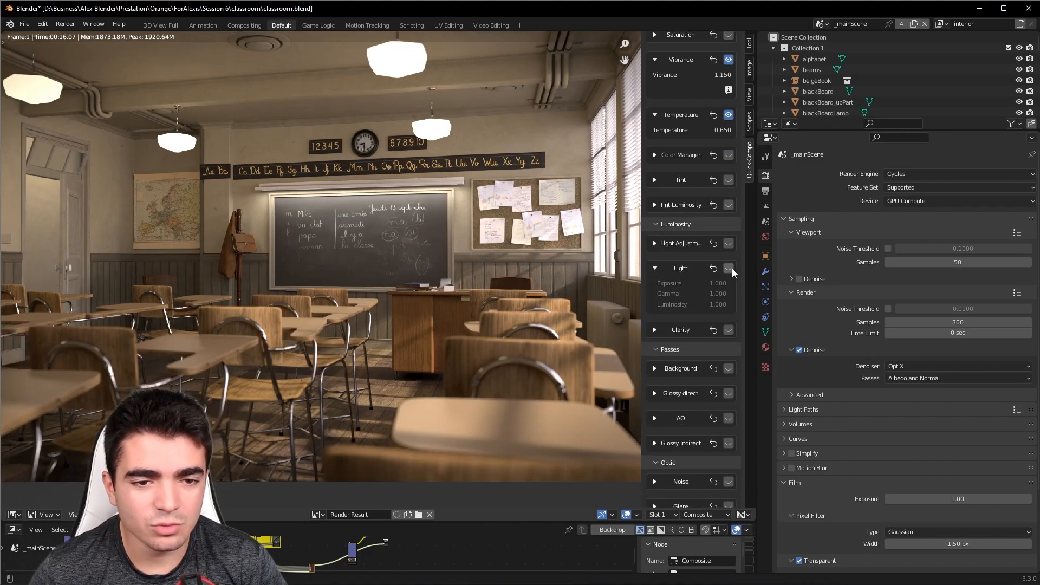
click(728, 268)
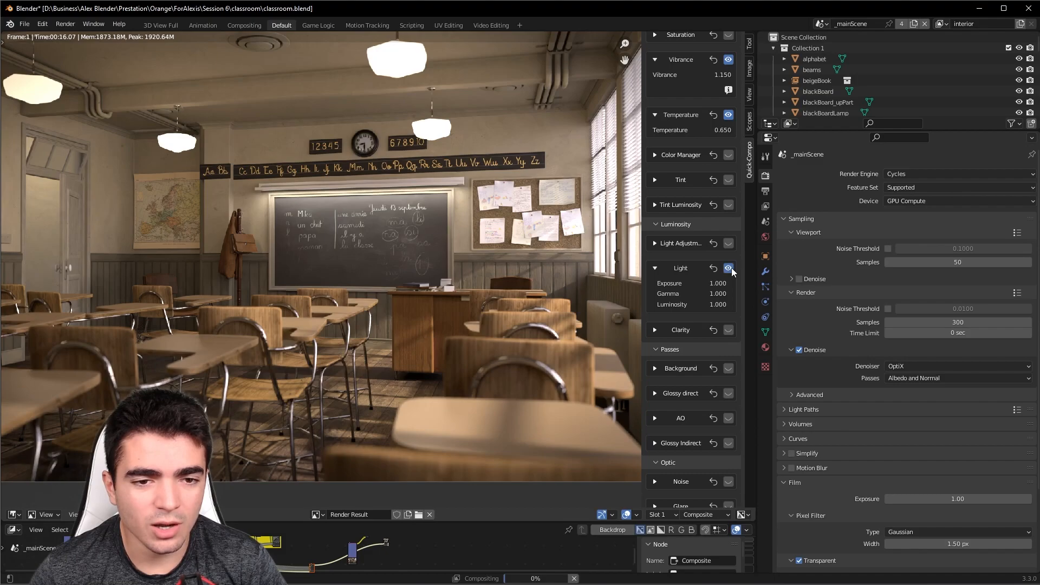
drag(686, 284, 720, 284)
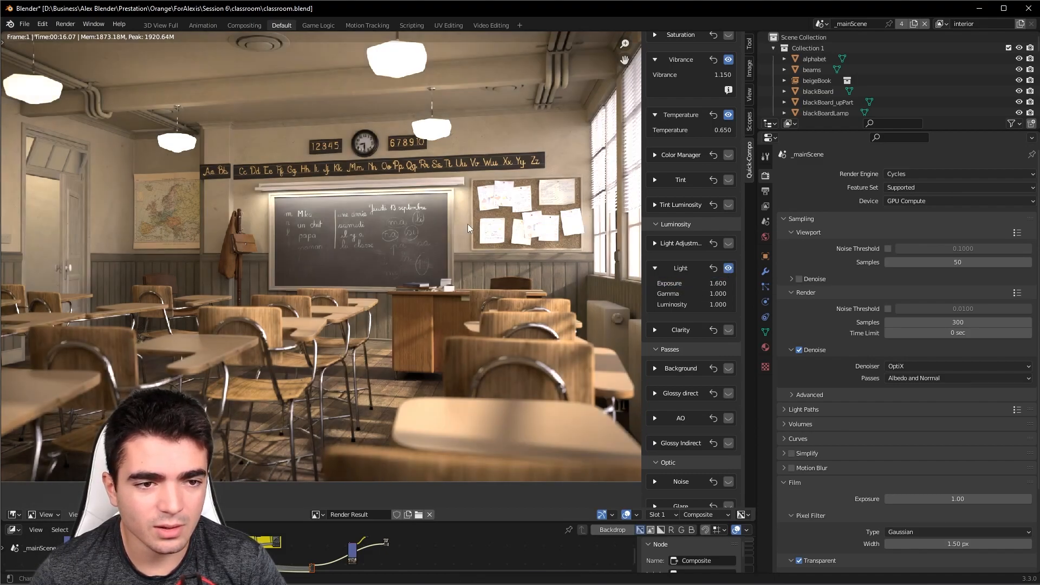
middle_drag(466, 224, 367, 231)
Reset the Light Exposure to 1, disable the effect and collapse its settings
click(704, 282)
text(1)
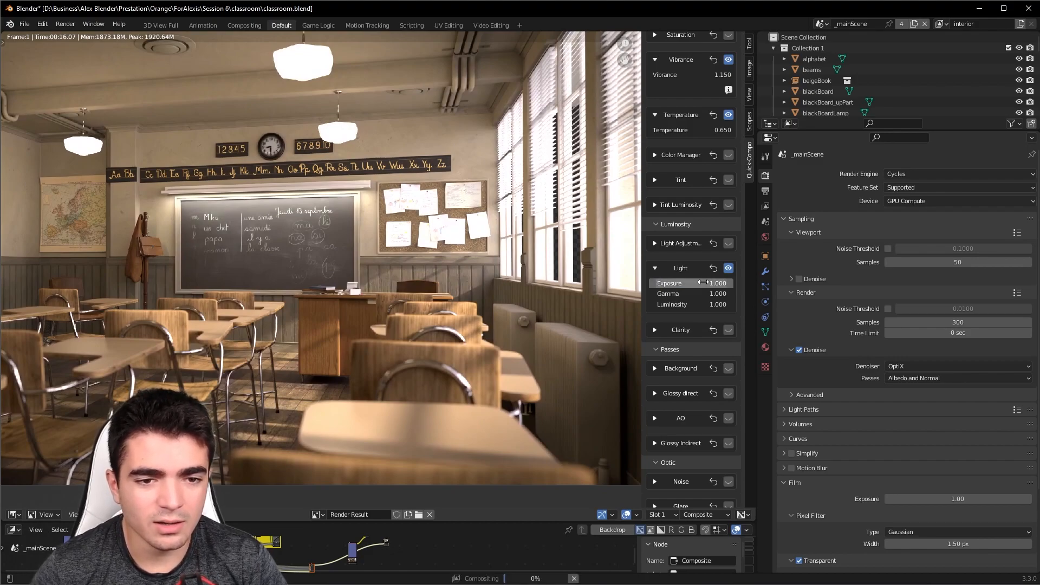
key(Return)
click(729, 268)
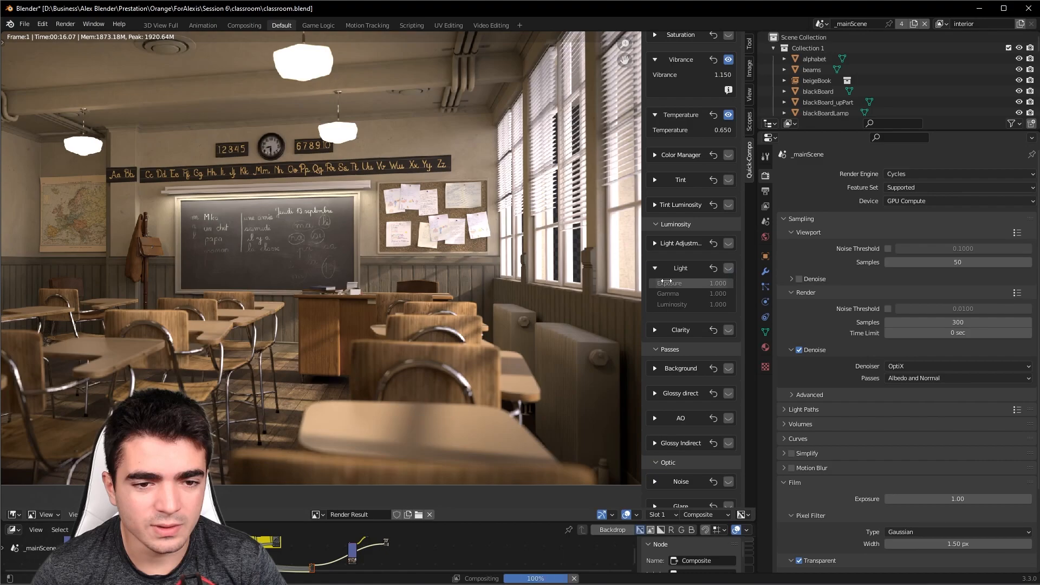
click(654, 268)
Enable Clarity, expand its settings and compare the blackboard area with the effect off and on
click(336, 277)
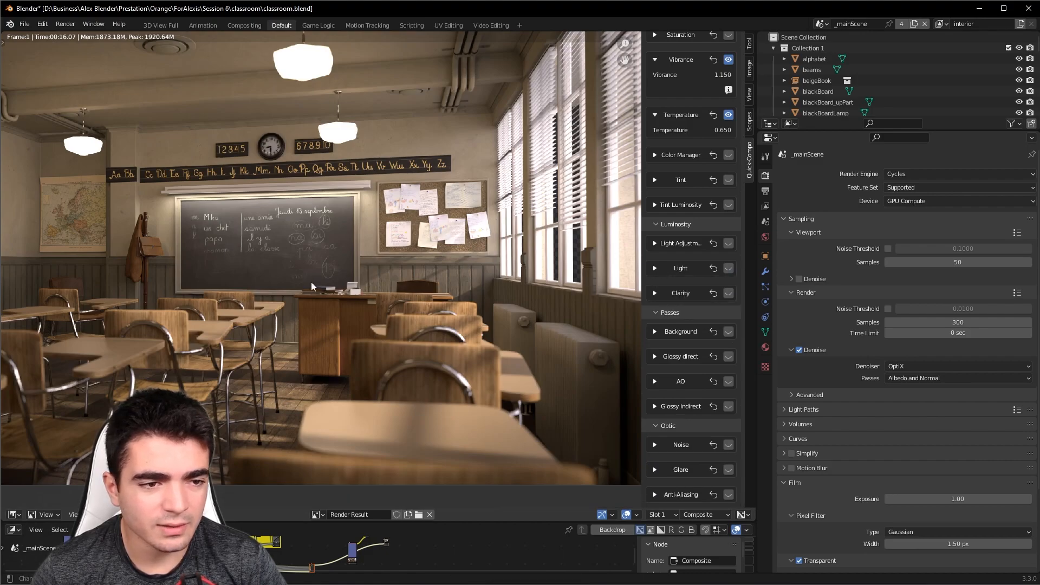
scroll(310, 281, up, 3)
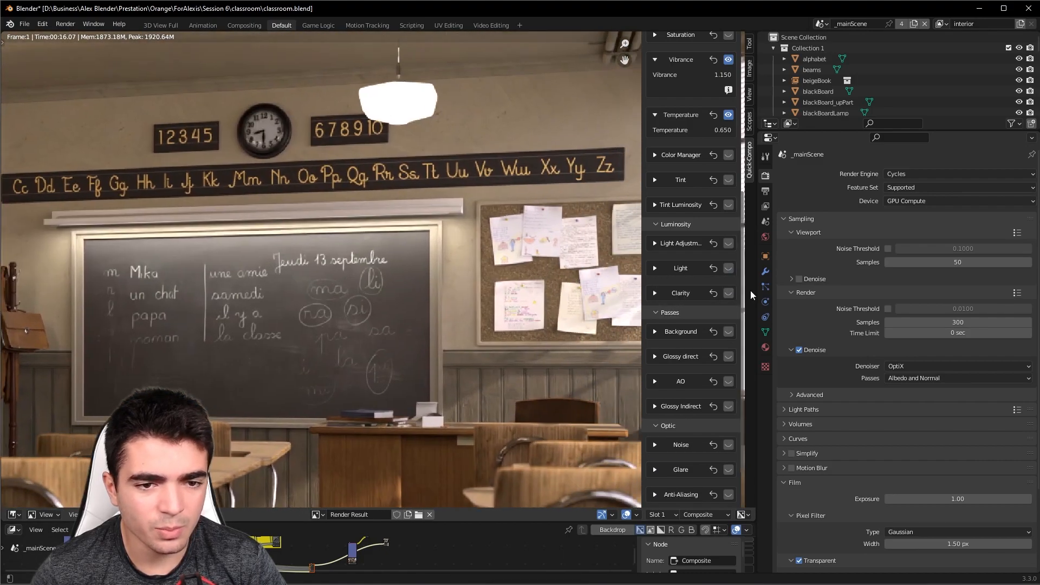
click(729, 293)
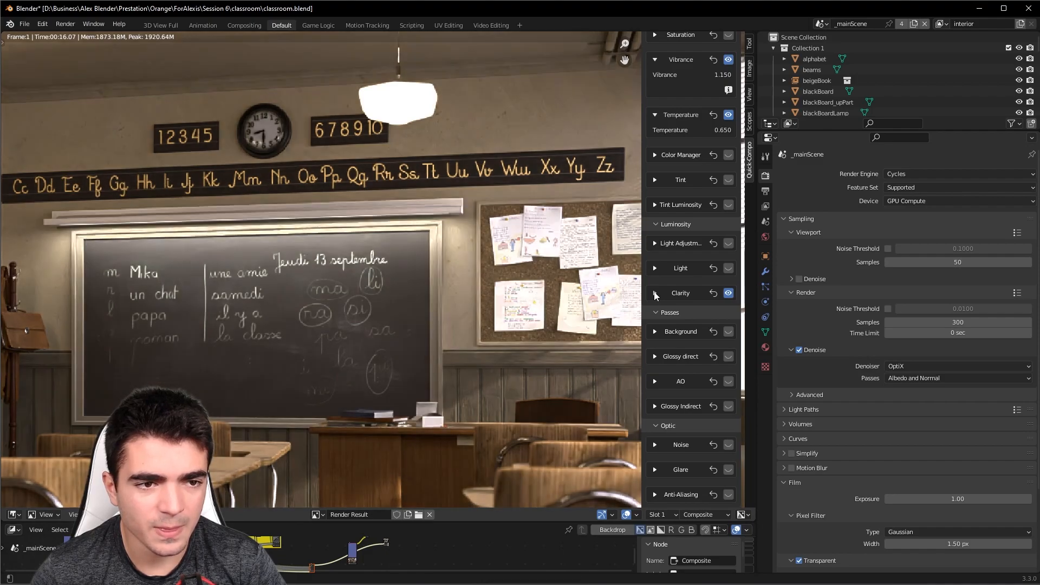
click(654, 293)
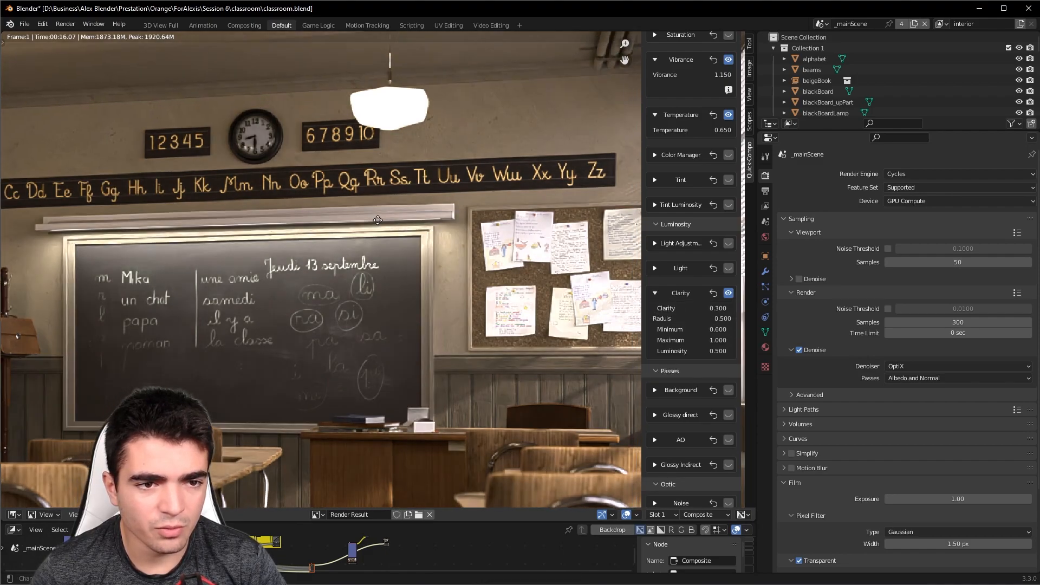
click(728, 293)
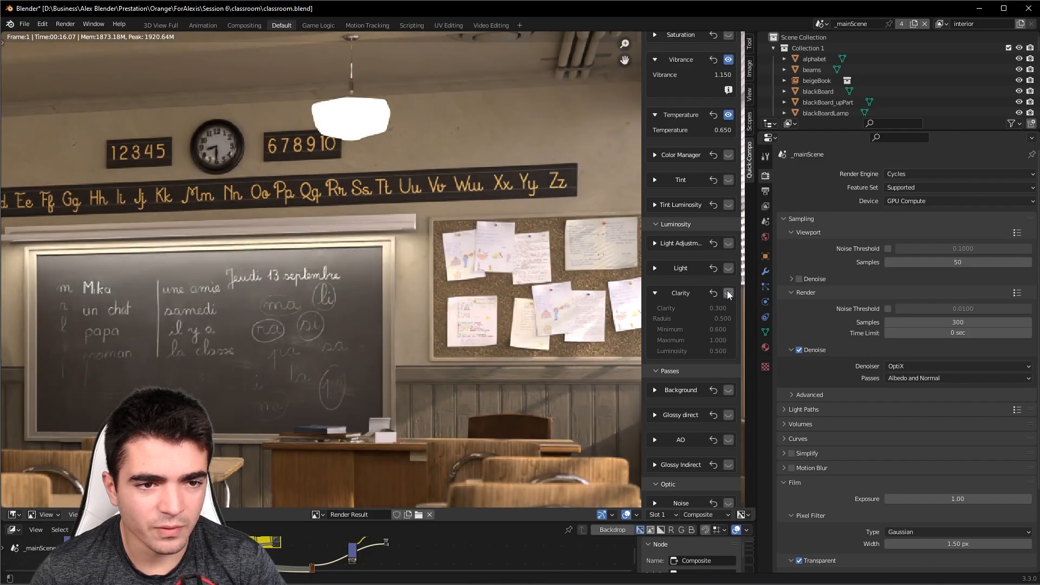
click(728, 293)
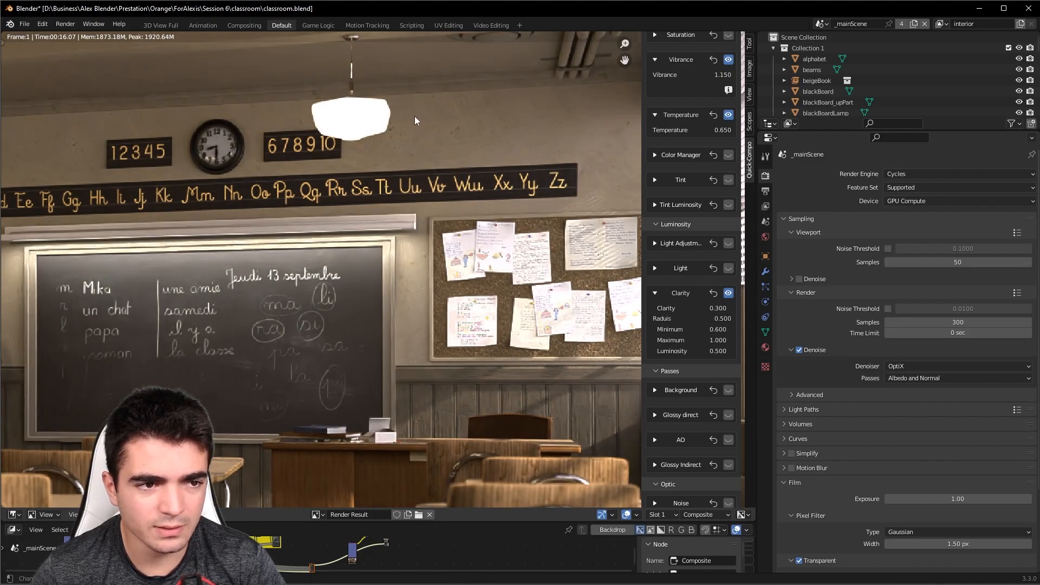
Inspect the render details, set the Clarity amount to 0.15 and check the wider classroom view
scroll(414, 121, up, 2)
middle_drag(415, 125, 299, 185)
scroll(557, 195, down, 2)
middle_drag(438, 325, 573, 209)
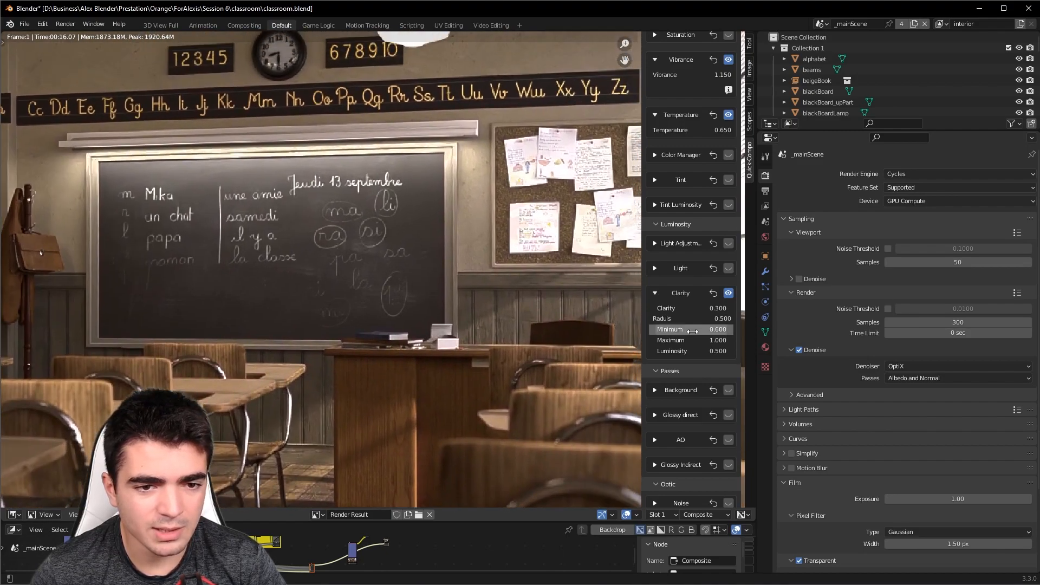
click(701, 307)
text(0.15)
key(Return)
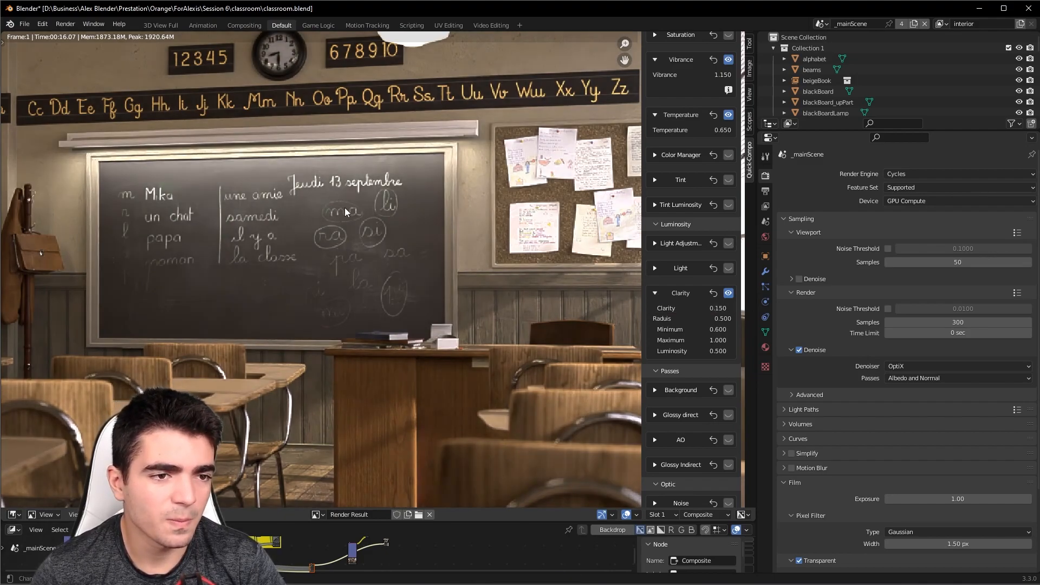
scroll(698, 379, down, 5)
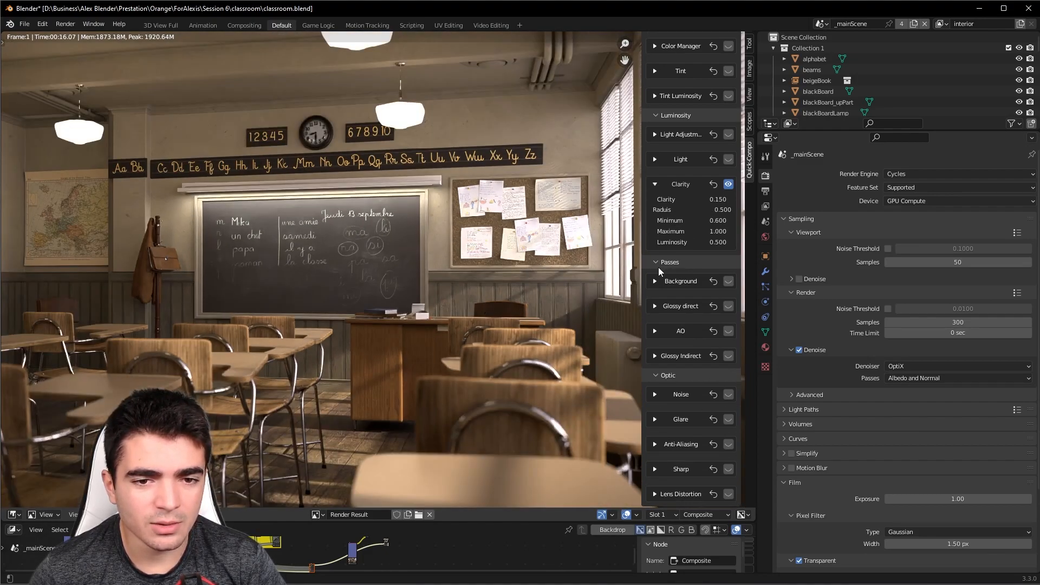
Show the interior view layer's render passes and review the Data, Light and Cryptomatte options
click(765, 193)
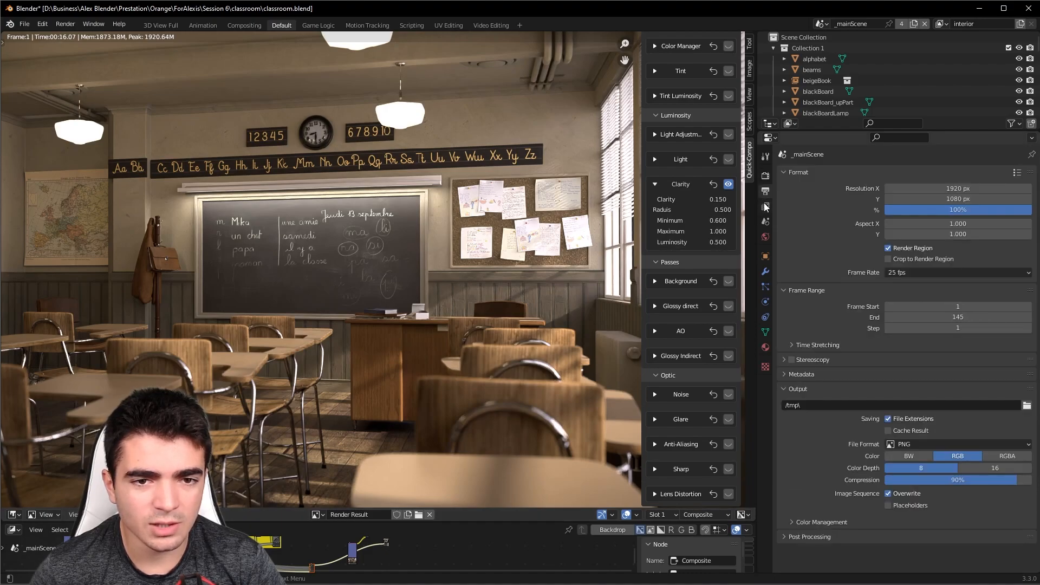
click(765, 207)
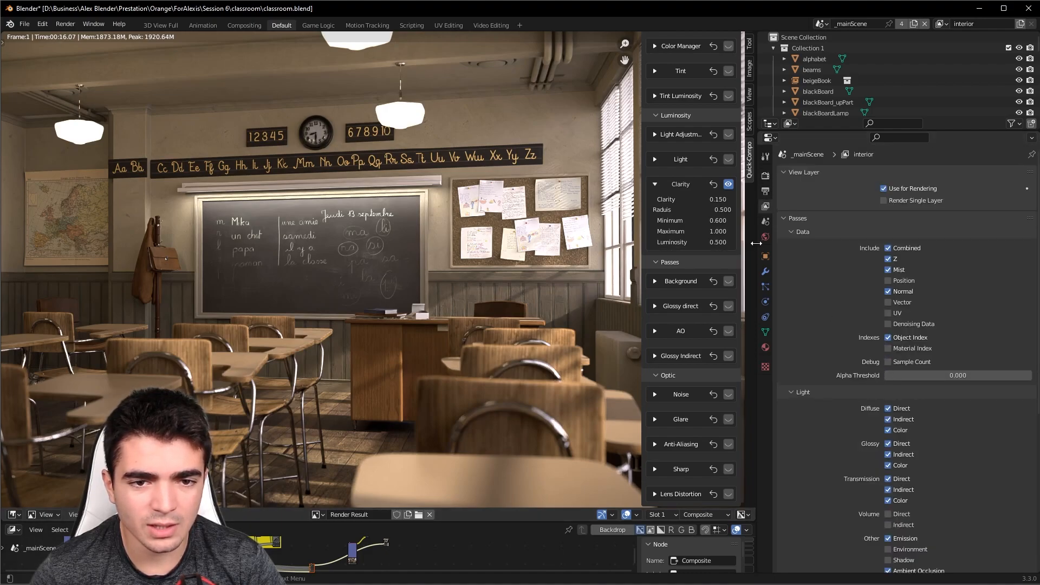
scroll(892, 387, down, 4)
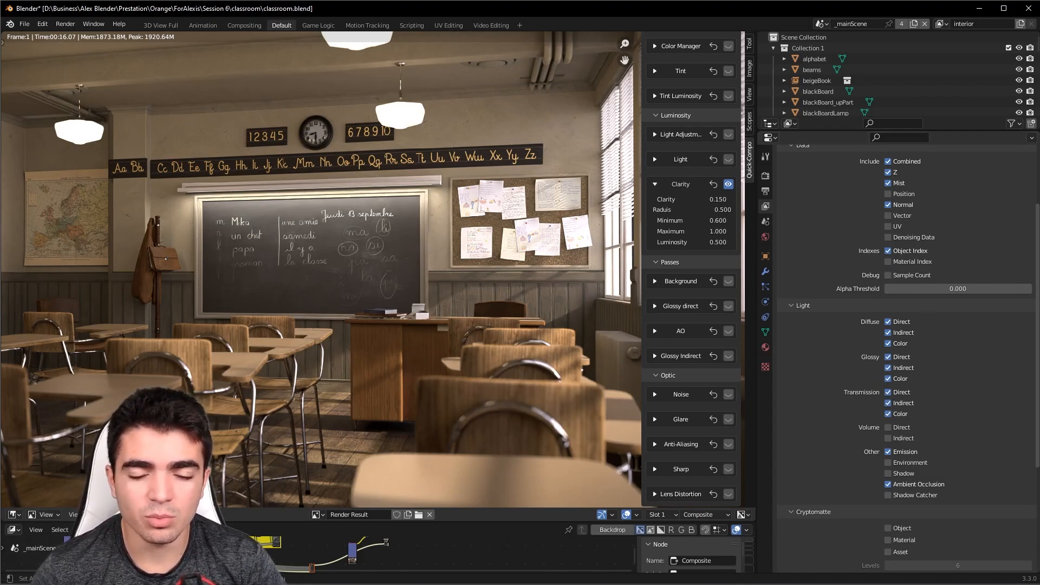
scroll(837, 500, down, 1)
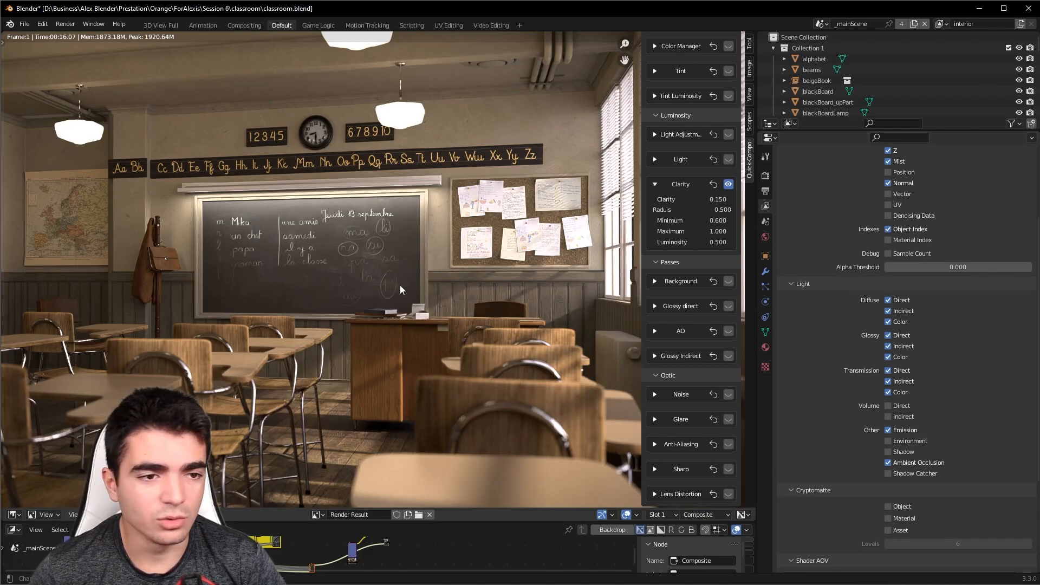
scroll(396, 293, down, 1)
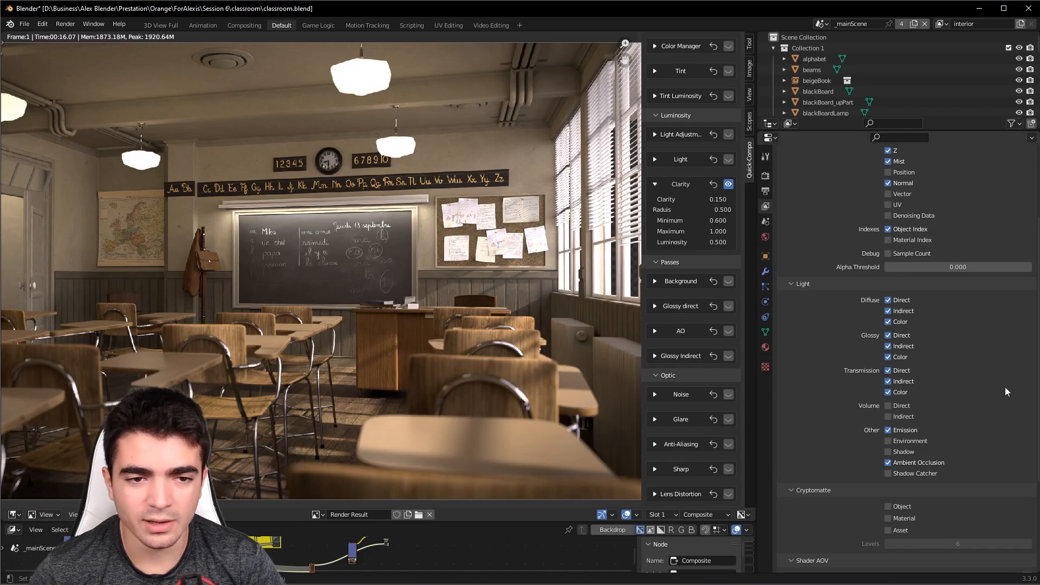
Collapse the Clarity settings and look over the whole render
click(654, 184)
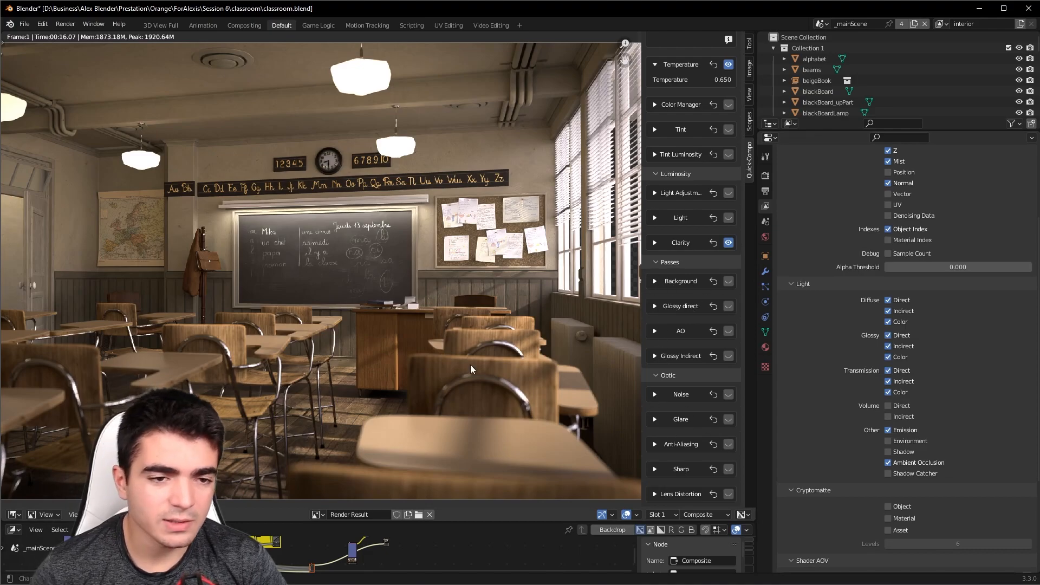
scroll(429, 336, down, 2)
scroll(430, 333, up, 2)
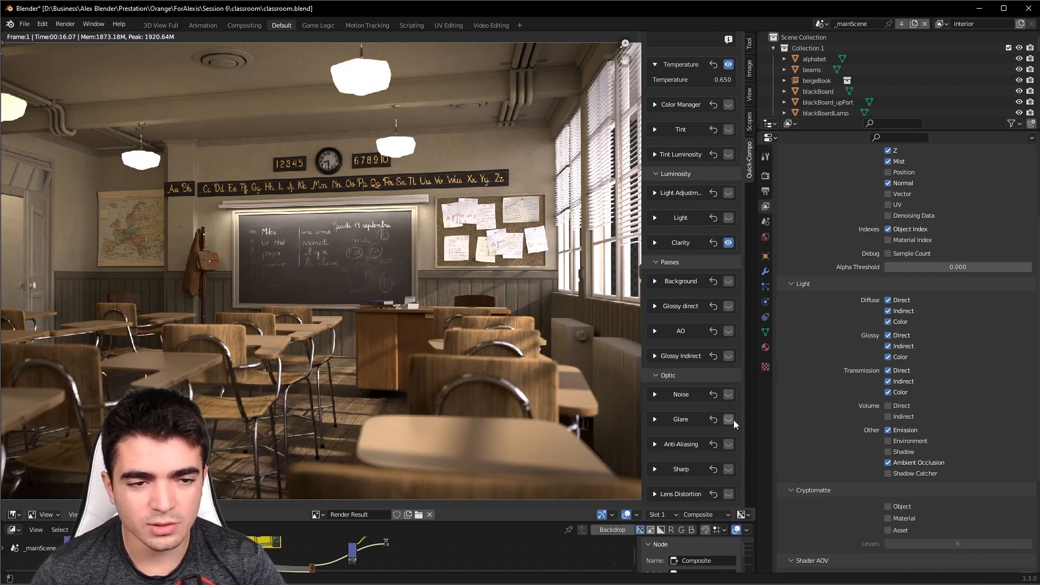
Frame the ceiling lamps closely, enable the Glare effect and expand its settings
scroll(417, 365, up, 3)
middle_drag(417, 364, 509, 283)
scroll(509, 284, down, 1)
scroll(509, 284, up, 1)
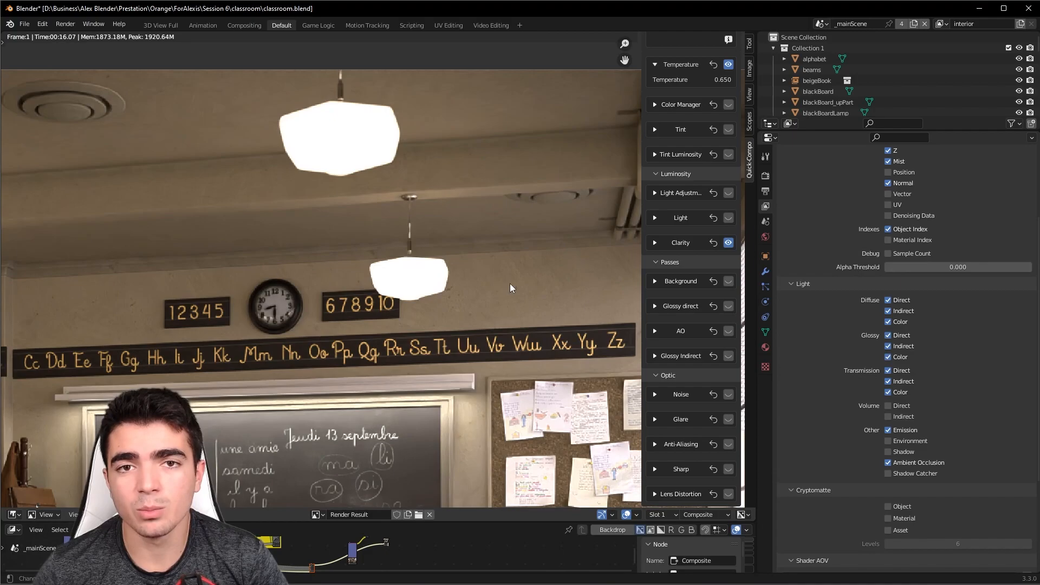
click(728, 419)
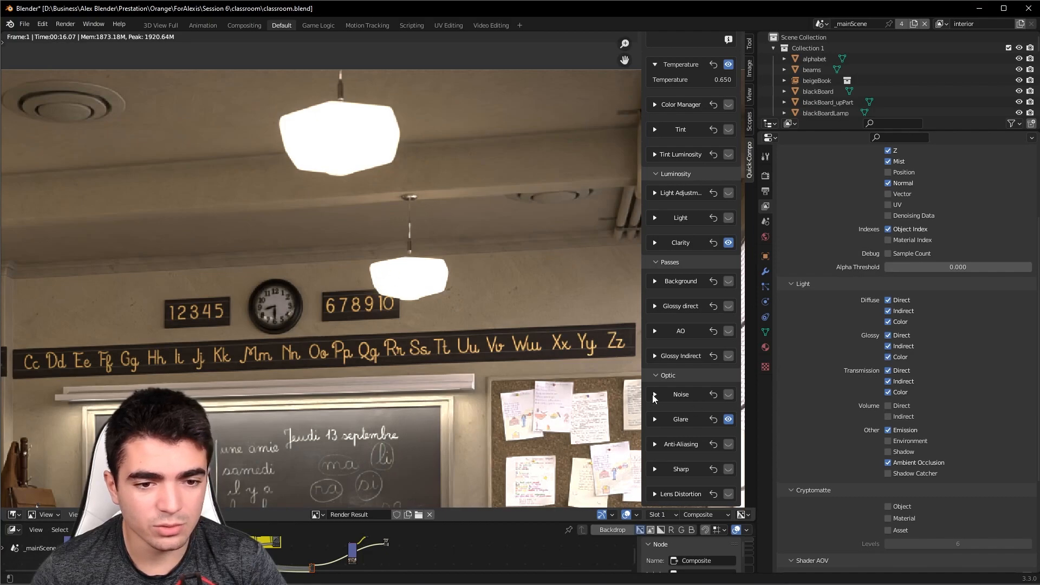
click(655, 420)
scroll(692, 482, down, 1)
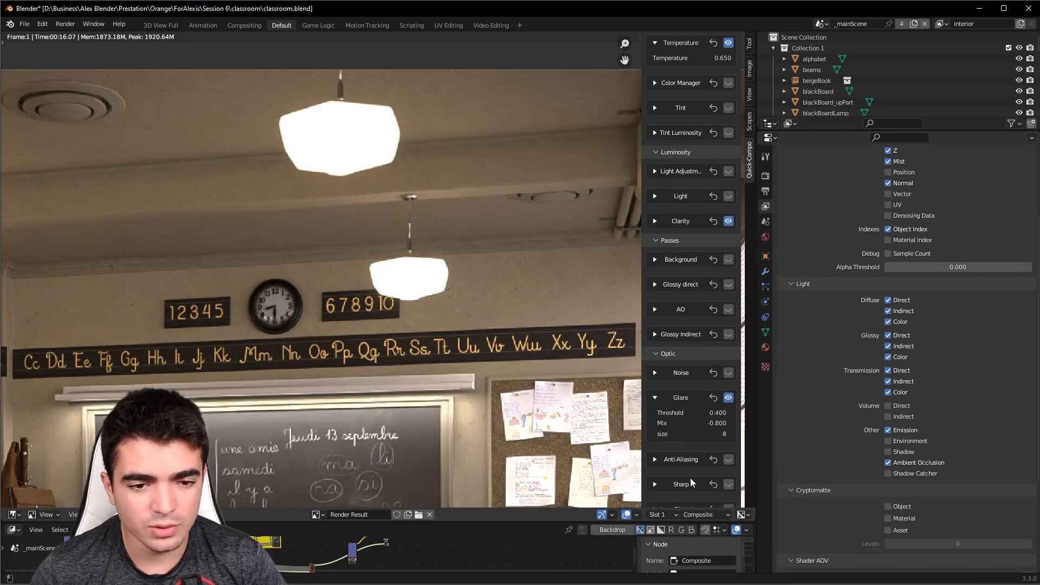
Try a Glare Mix of -0.4 on the ceiling lamps
click(691, 423)
key(BackSpace)
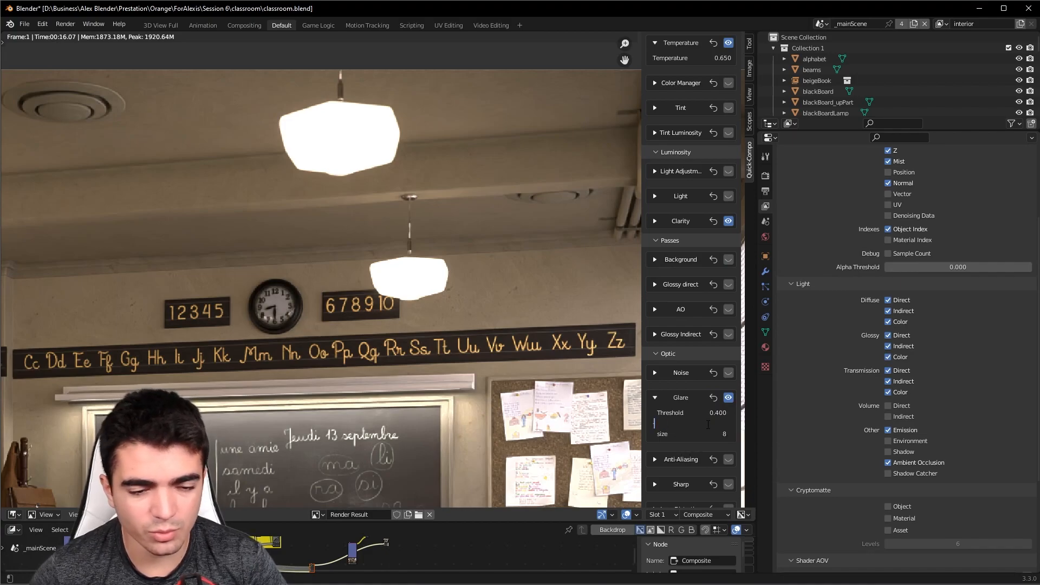
text(0.4)
key(Return)
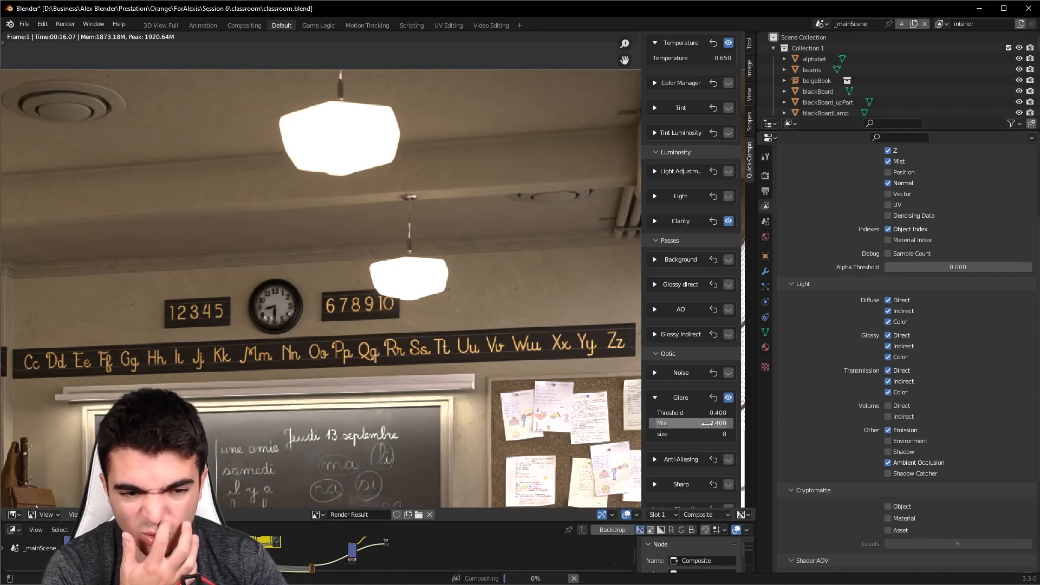
key(minus)
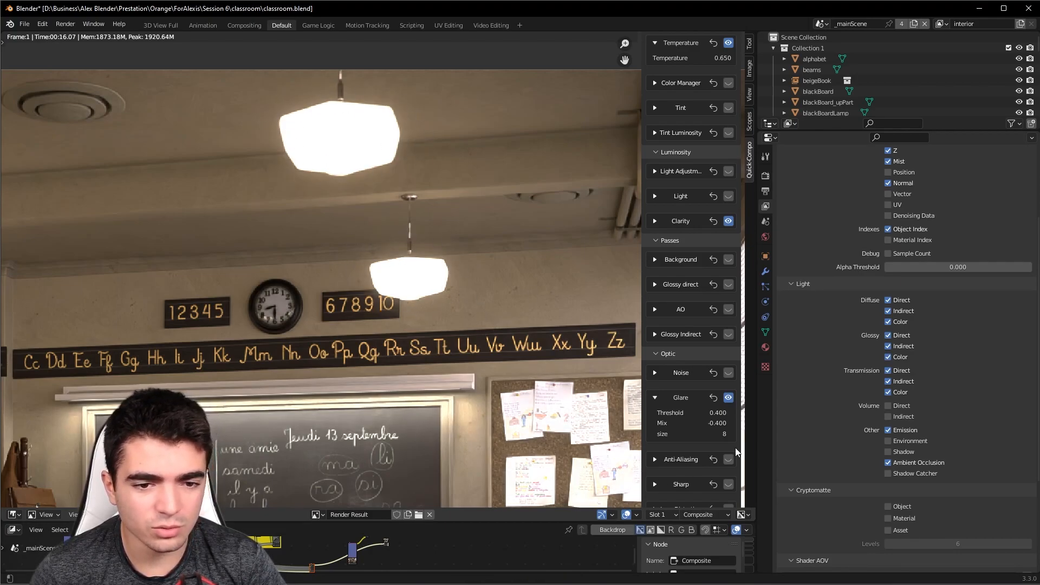
Set the Glare size to 9 and its Mix to -0.25, and check the effect on the whole classroom
drag(717, 434, 726, 434)
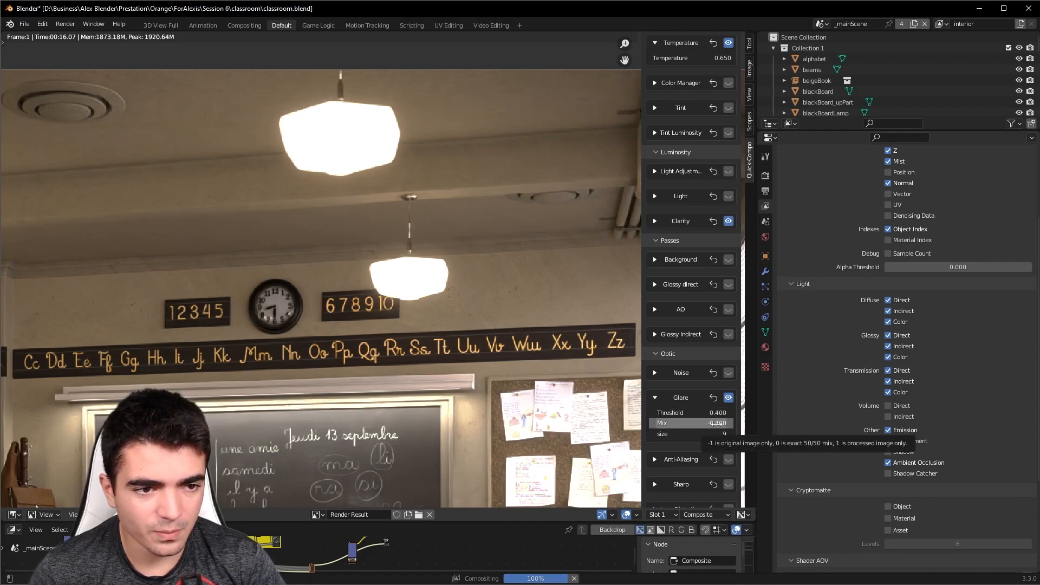
click(718, 424)
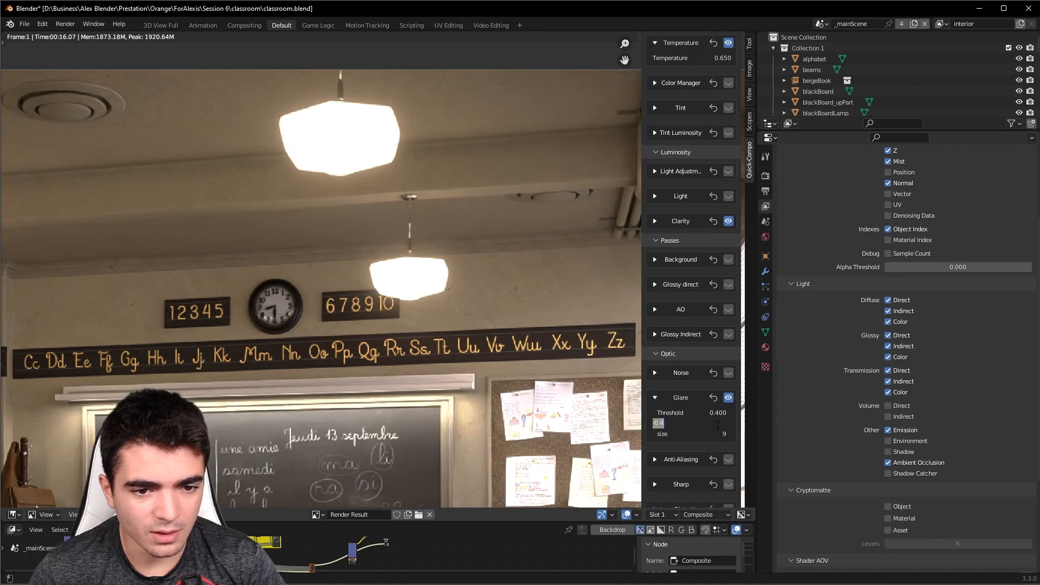
text(-0)
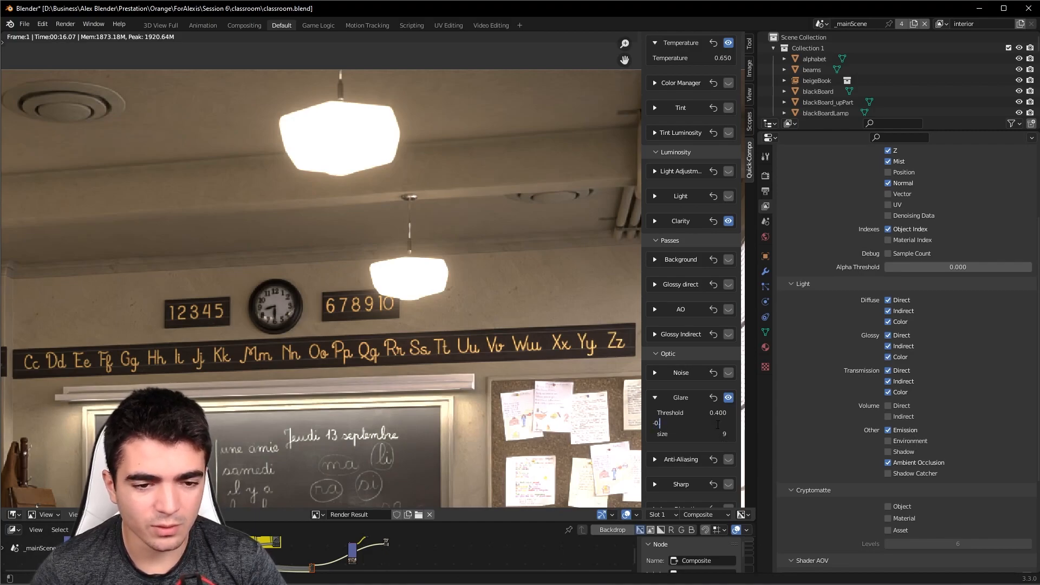
text(.25)
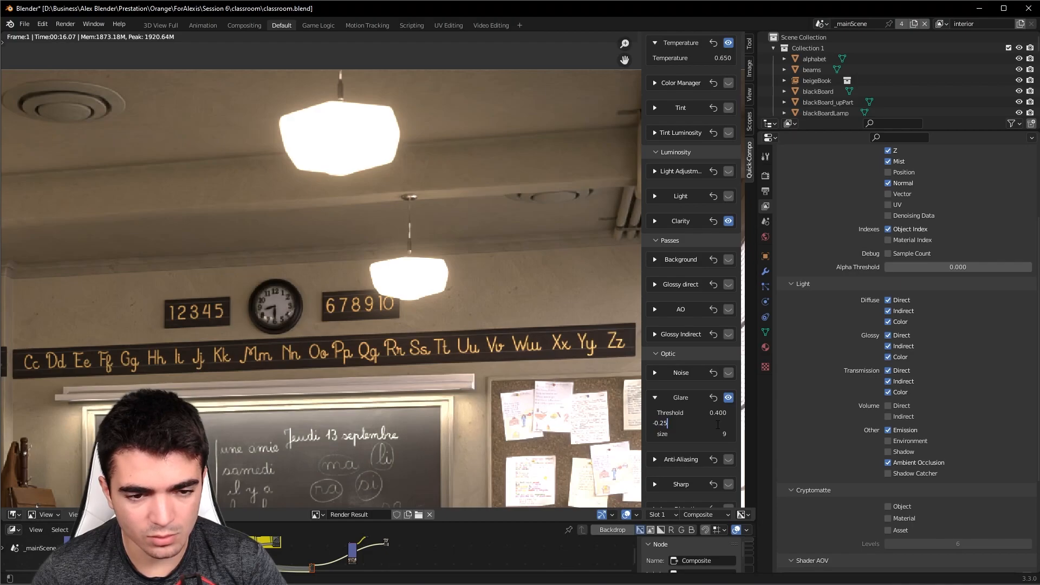
key(Return)
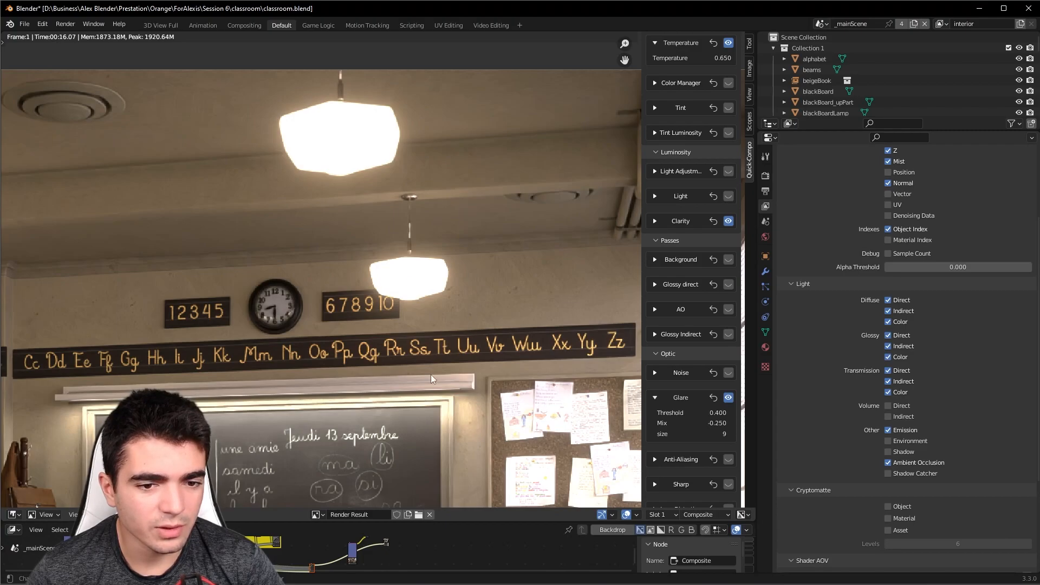
scroll(479, 421, down, 2)
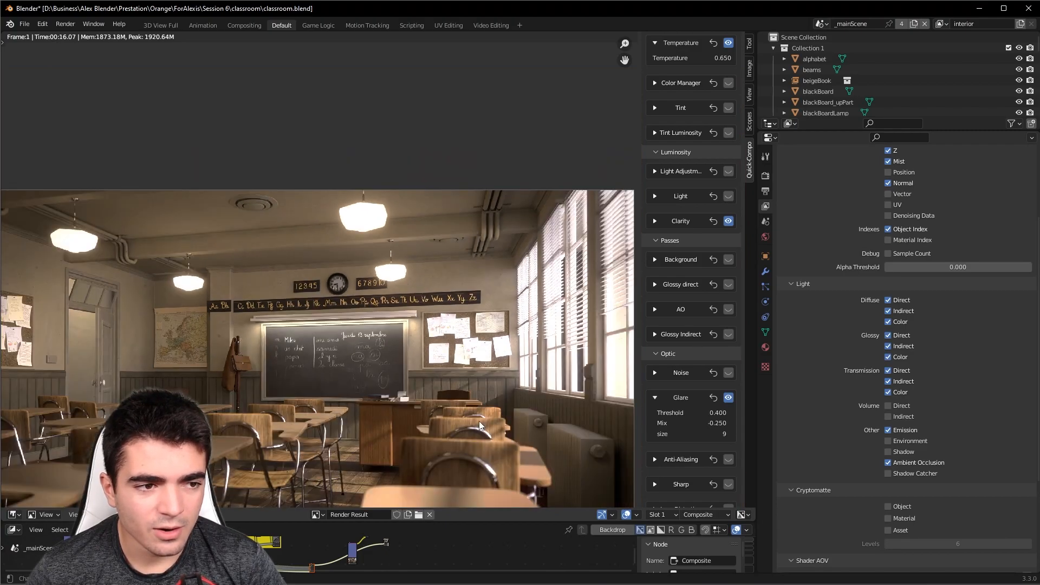
Expand and enable the Sharp effect, and inspect its result on the blackboard, the pinned papers and the whole classroom
middle_drag(471, 368, 476, 342)
scroll(476, 343, up, 1)
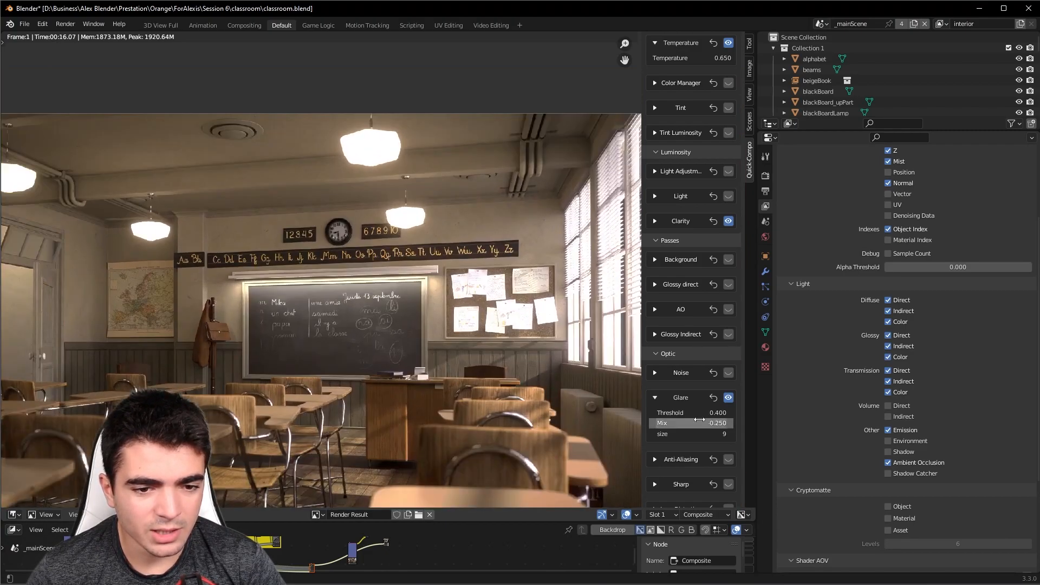
scroll(686, 463, down, 1)
click(656, 470)
scroll(384, 268, up, 6)
scroll(441, 261, down, 2)
middle_drag(441, 261, 324, 222)
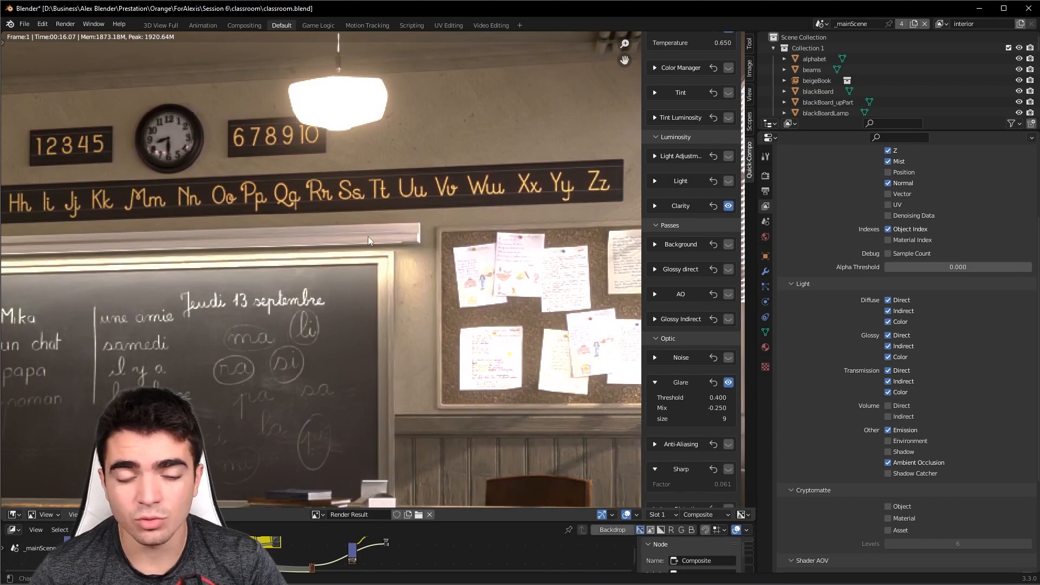
click(729, 469)
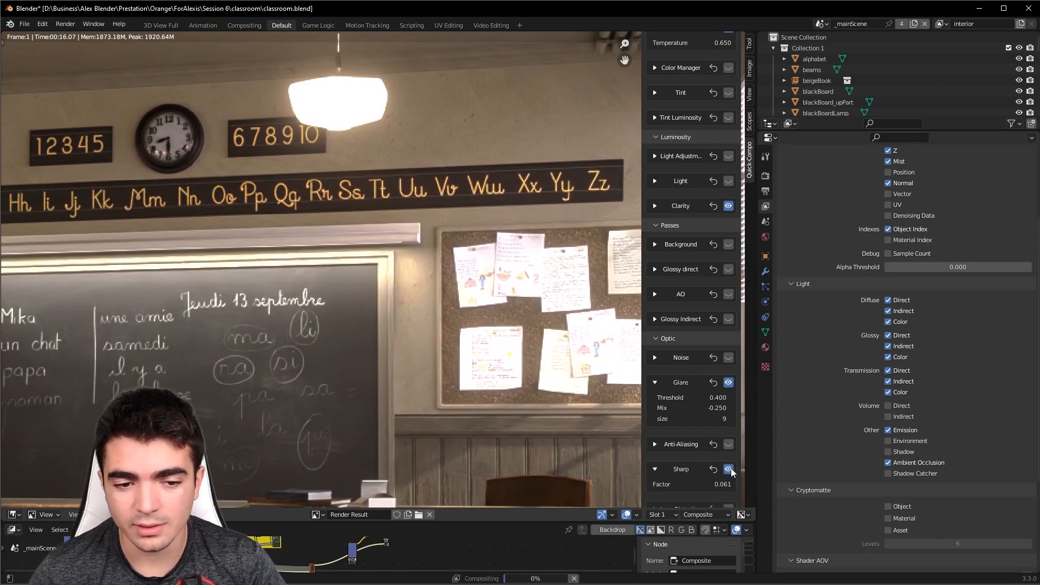
scroll(415, 250, up, 2)
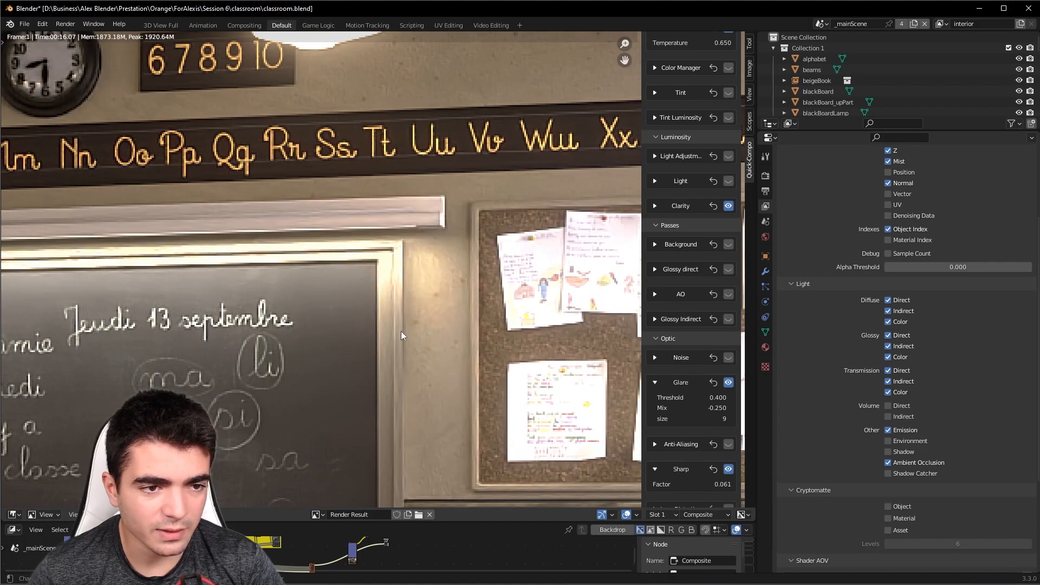
scroll(372, 257, down, 3)
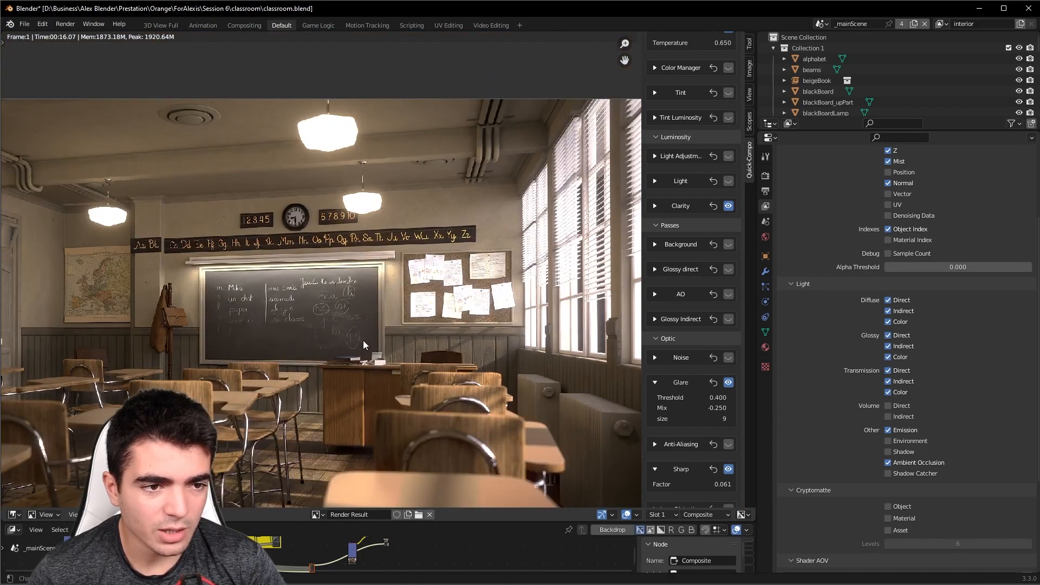
middle_drag(362, 340, 372, 310)
scroll(374, 310, up, 1)
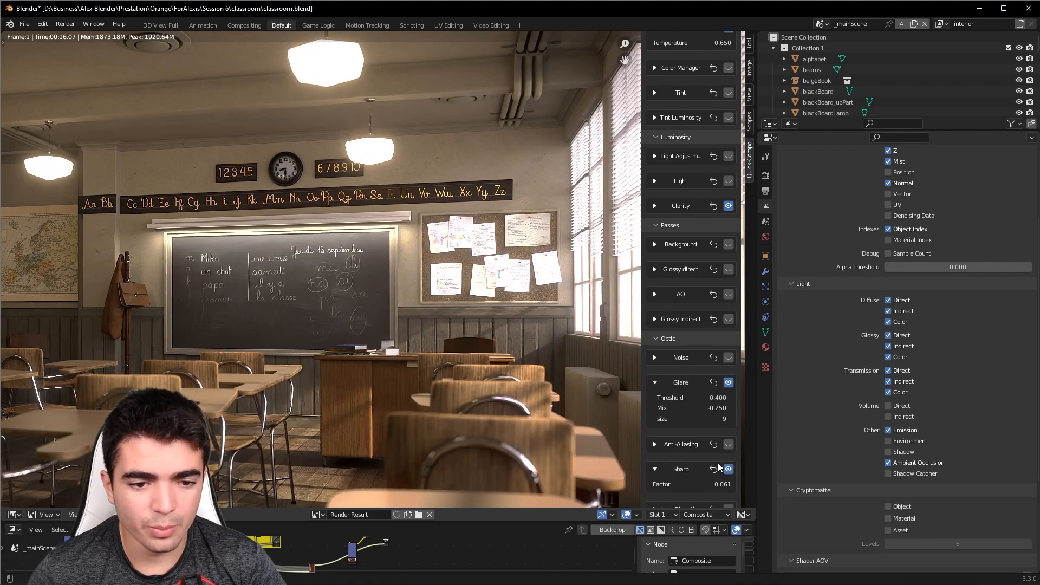
Set the Sharp factor to 0.03
click(651, 488)
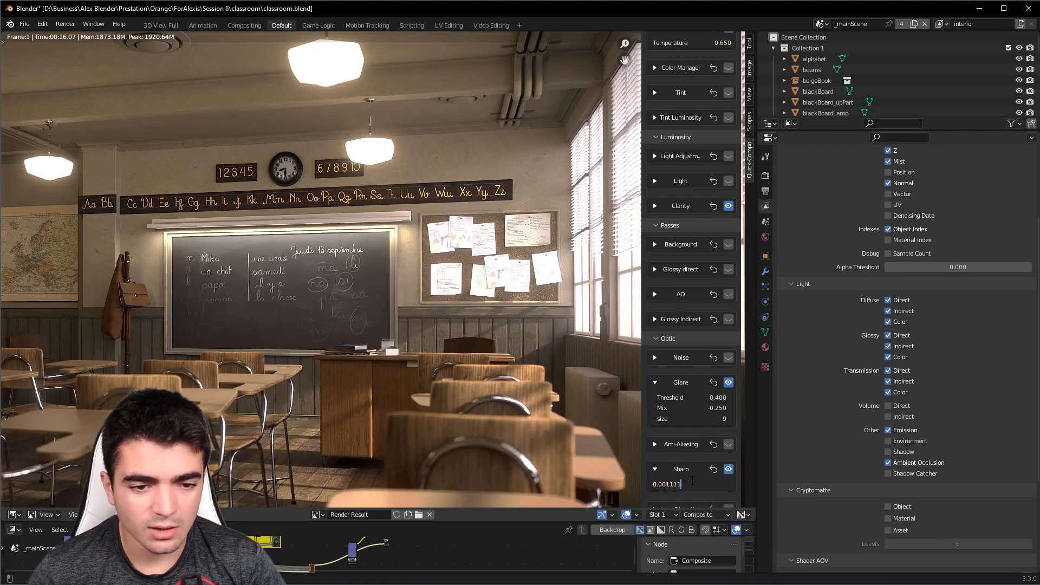
key(Delete)
key(Delete)
key(Delete)
key(Delete)
key(Delete)
text(3)
key(Return)
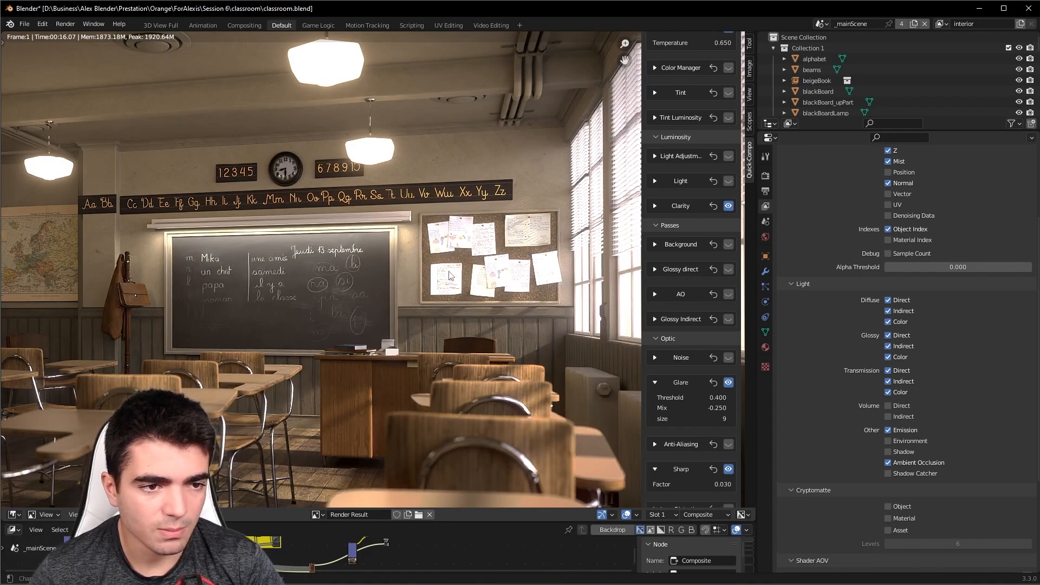
Enable the Lens Distortion effect, expand its settings and examine its result around the windows and the outer parts of the render
scroll(694, 459, down, 1)
click(728, 493)
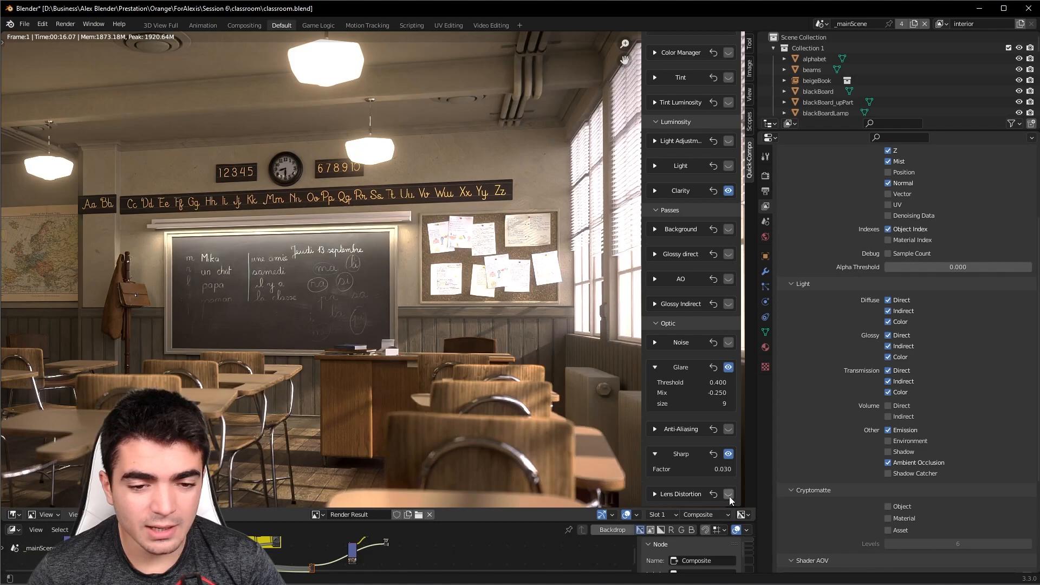
click(655, 494)
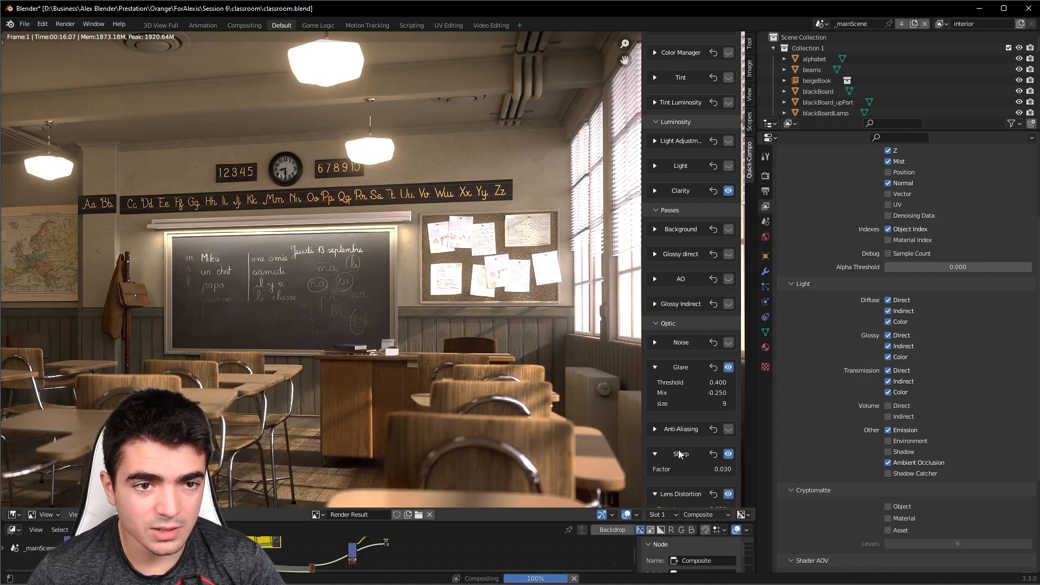
scroll(670, 441, down, 2)
scroll(365, 270, down, 3)
scroll(364, 269, up, 1)
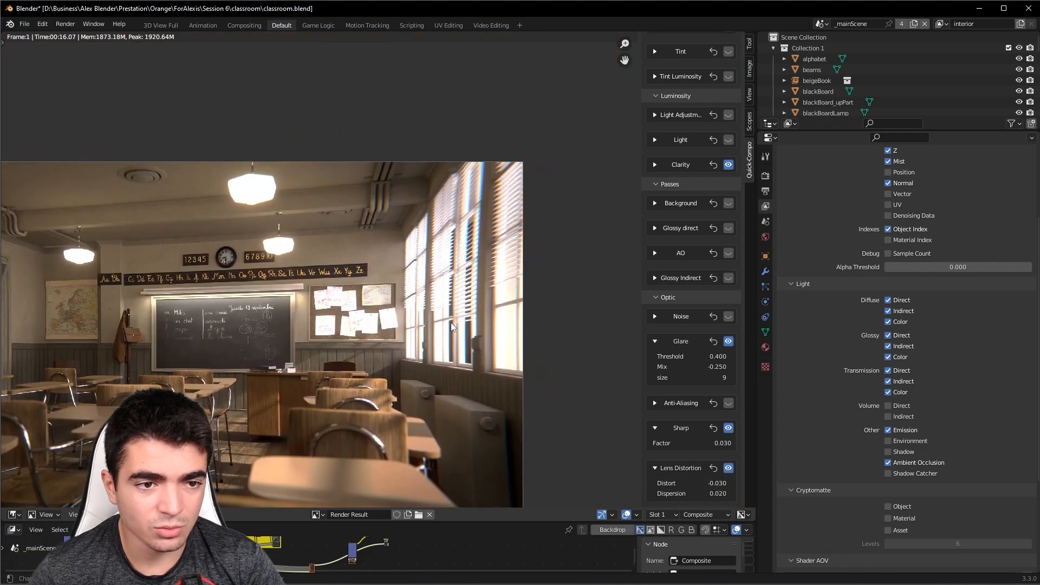
scroll(448, 373, up, 1)
scroll(487, 336, up, 2)
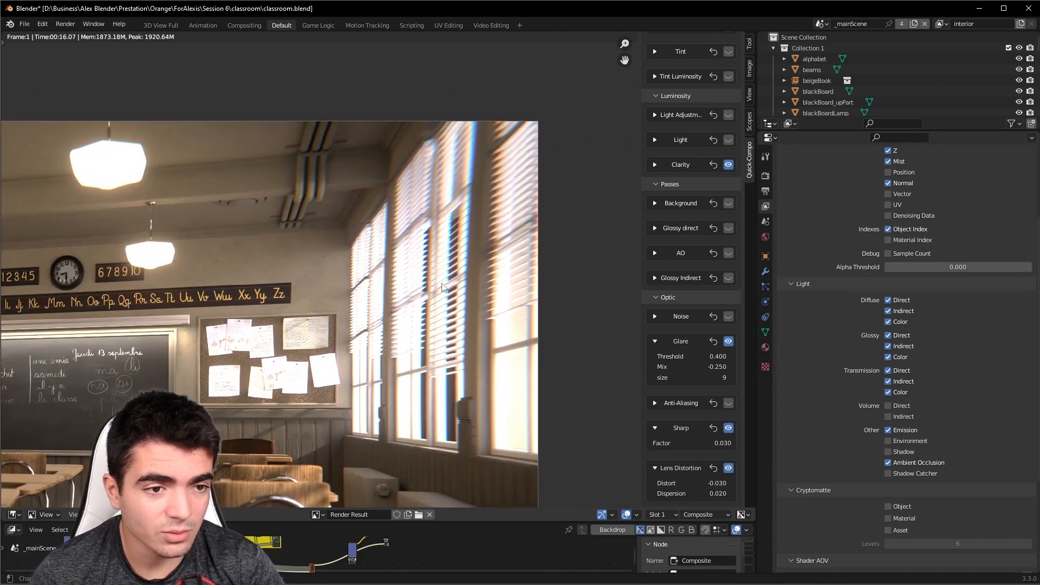
scroll(359, 426, down, 3)
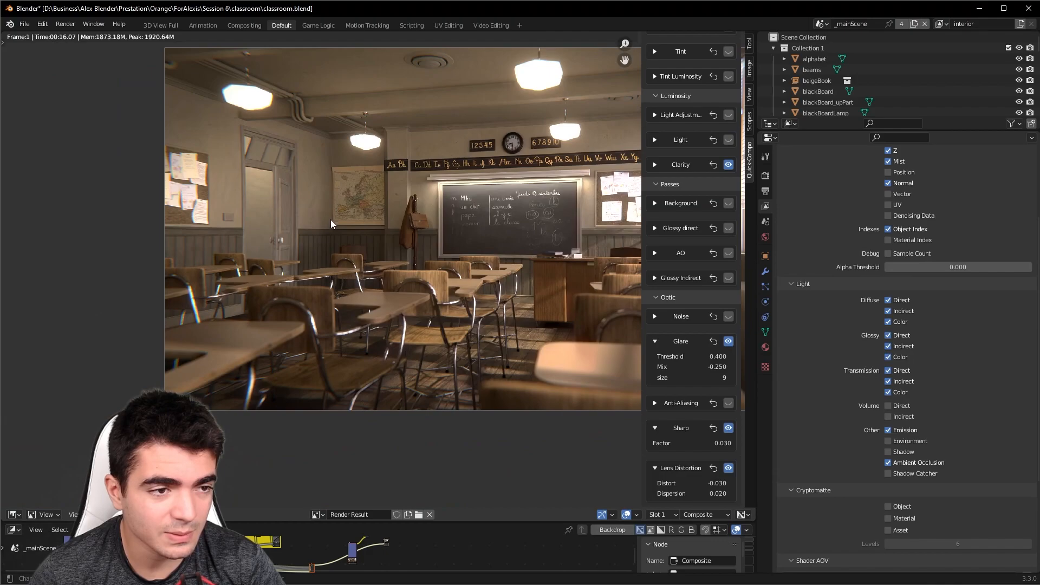
middle_drag(306, 179, 213, 265)
middle_drag(388, 320, 276, 319)
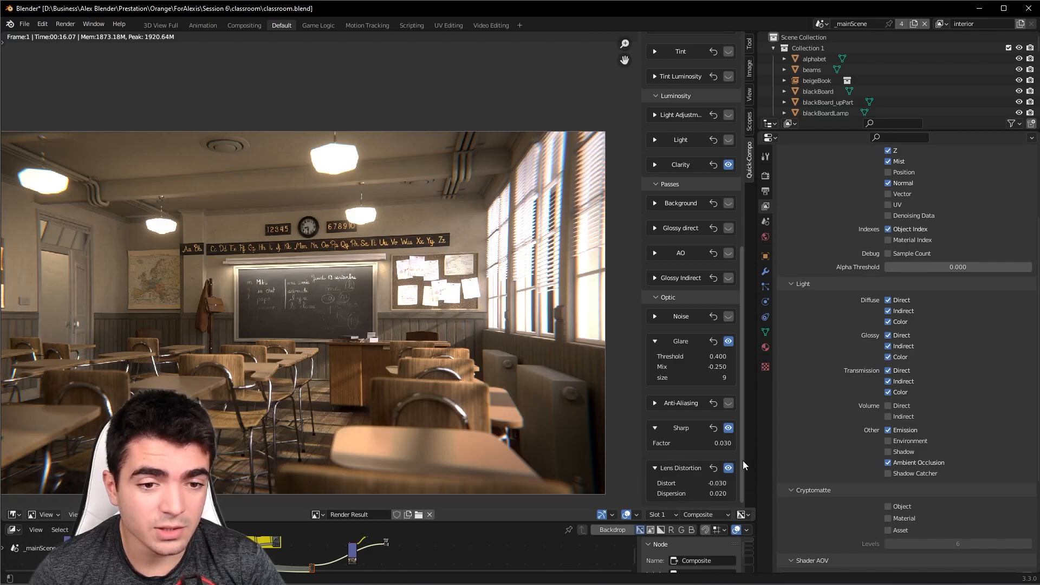
Disable the Lens Distortion effect and check the classroom render without it
scroll(660, 189, up, 5)
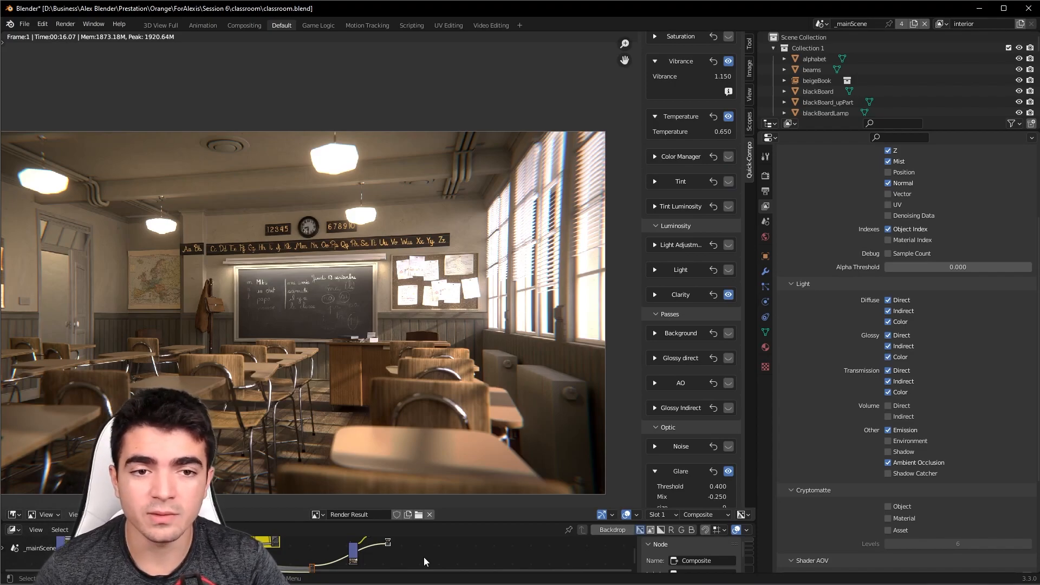
scroll(690, 489, down, 5)
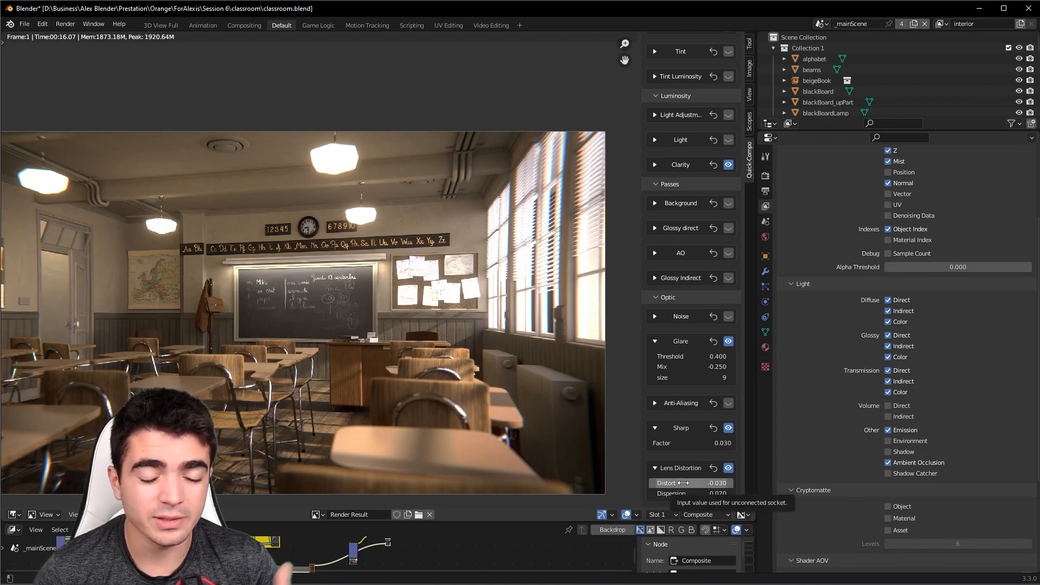
click(729, 468)
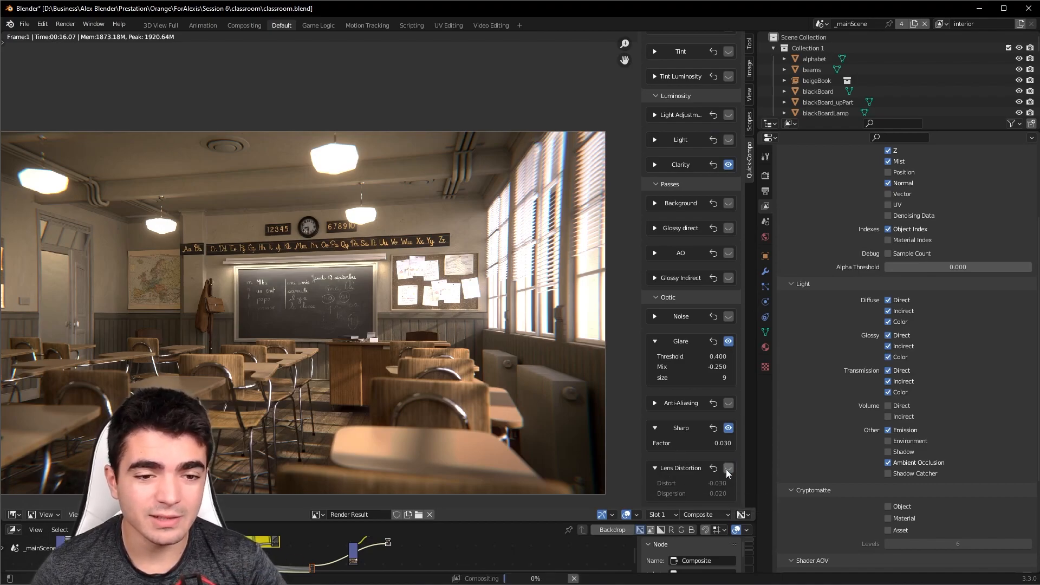
scroll(710, 450, up, 10)
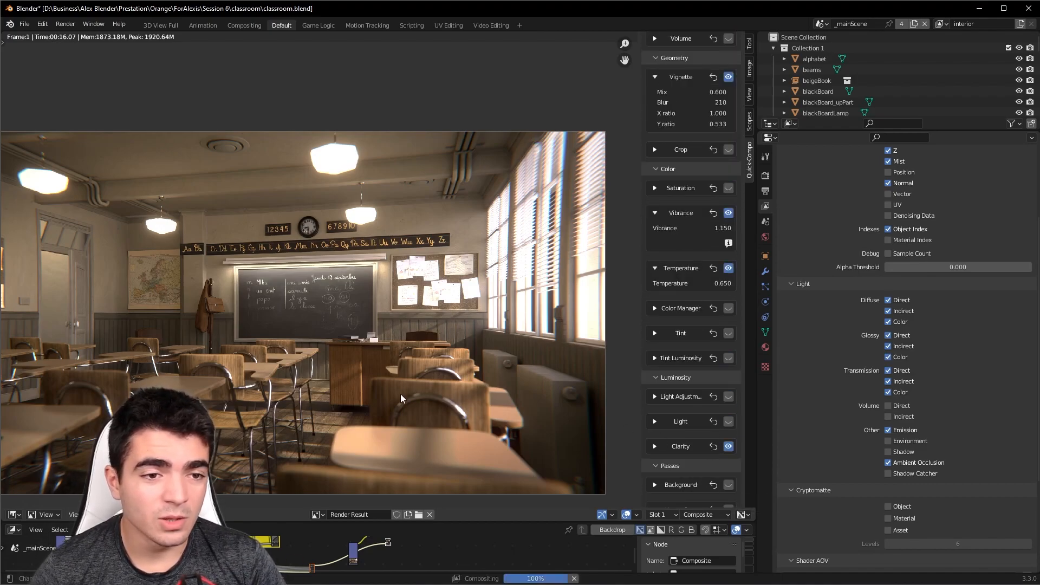
scroll(398, 385, down, 1)
middle_drag(394, 386, 480, 360)
scroll(441, 382, up, 1)
scroll(714, 318, up, 5)
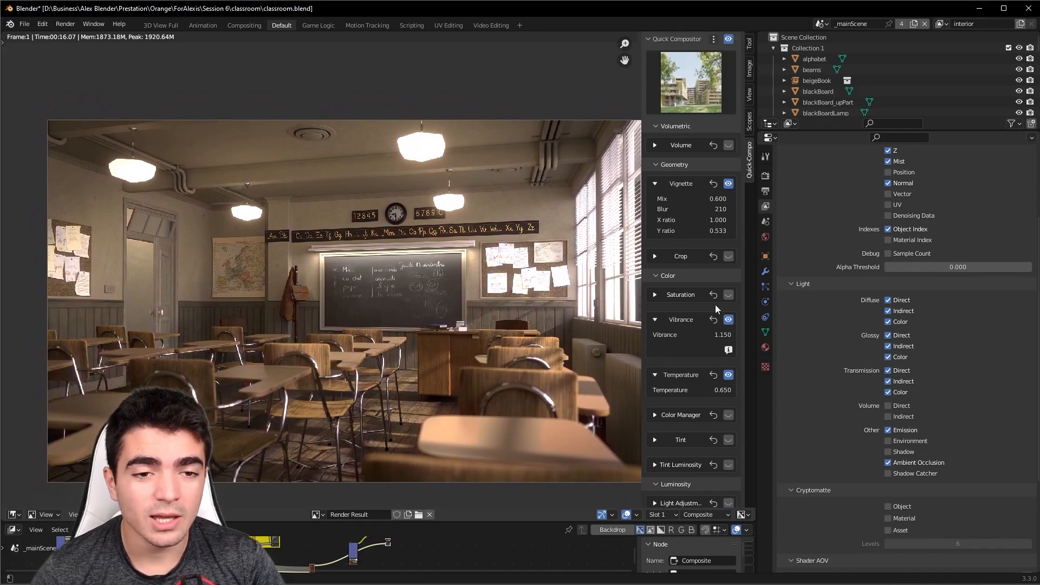
Widen the render view and switch the whole Quick Compositor off and back on to compare the classroom before and after
scroll(422, 282, up, 3)
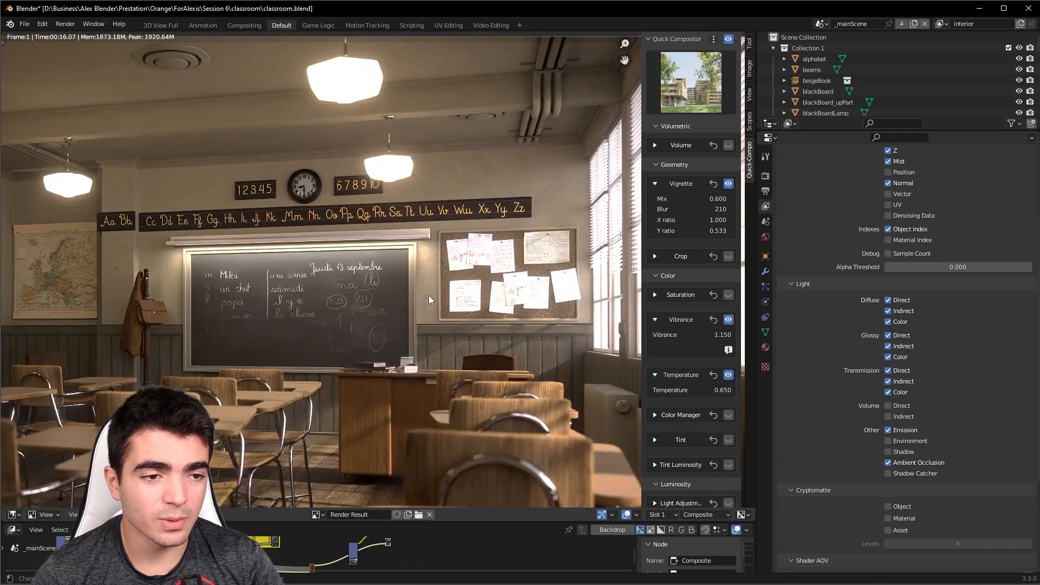
middle_drag(428, 295, 433, 312)
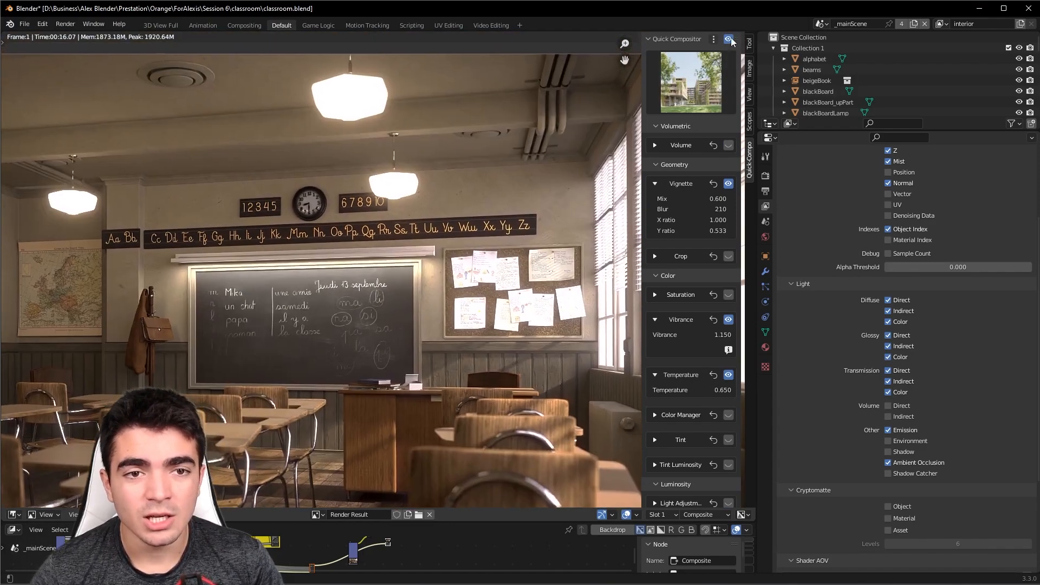
drag(758, 51, 945, 48)
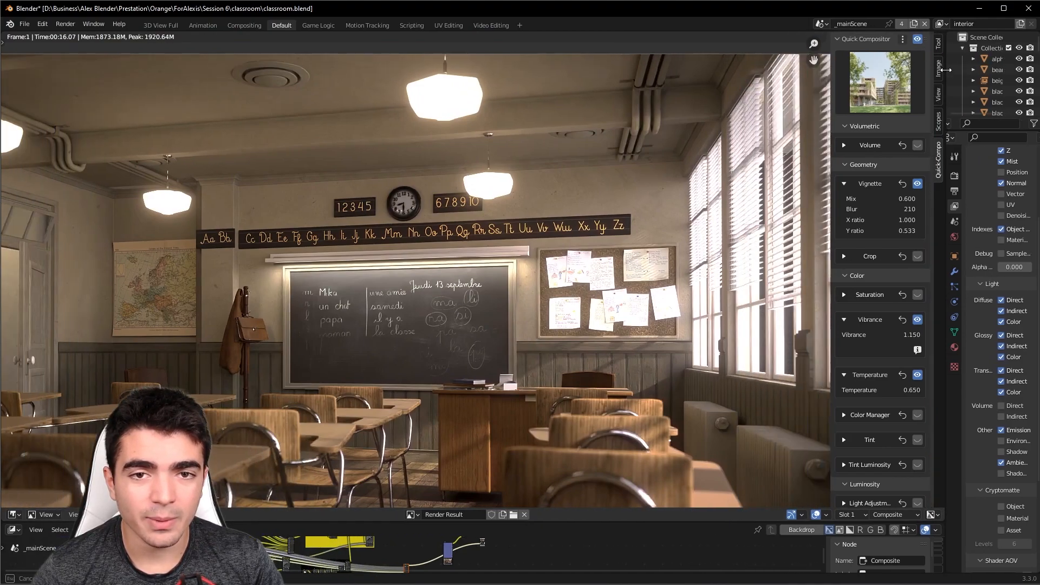
click(917, 39)
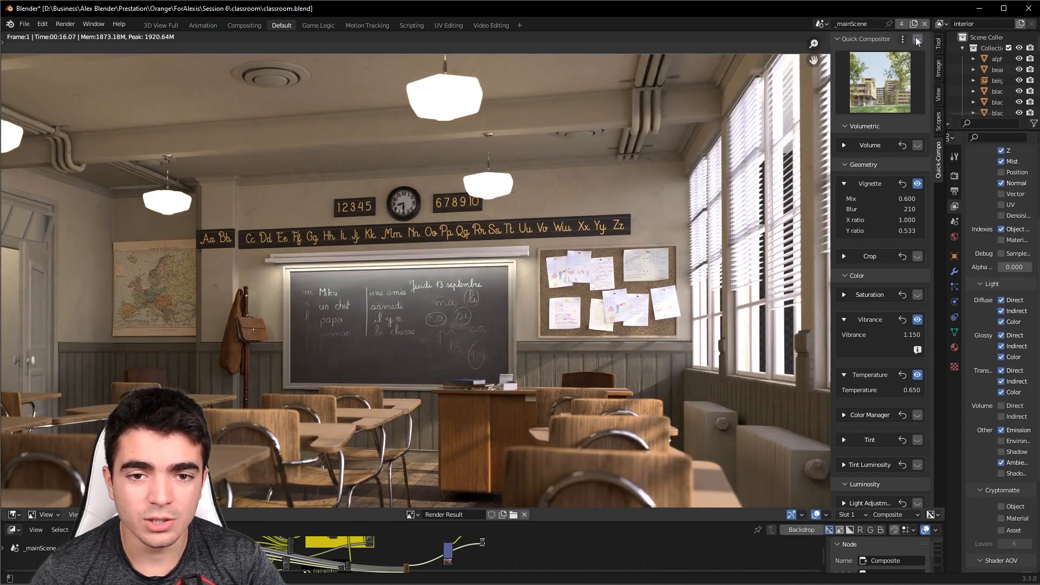
scroll(456, 343, down, 3)
scroll(435, 354, up, 3)
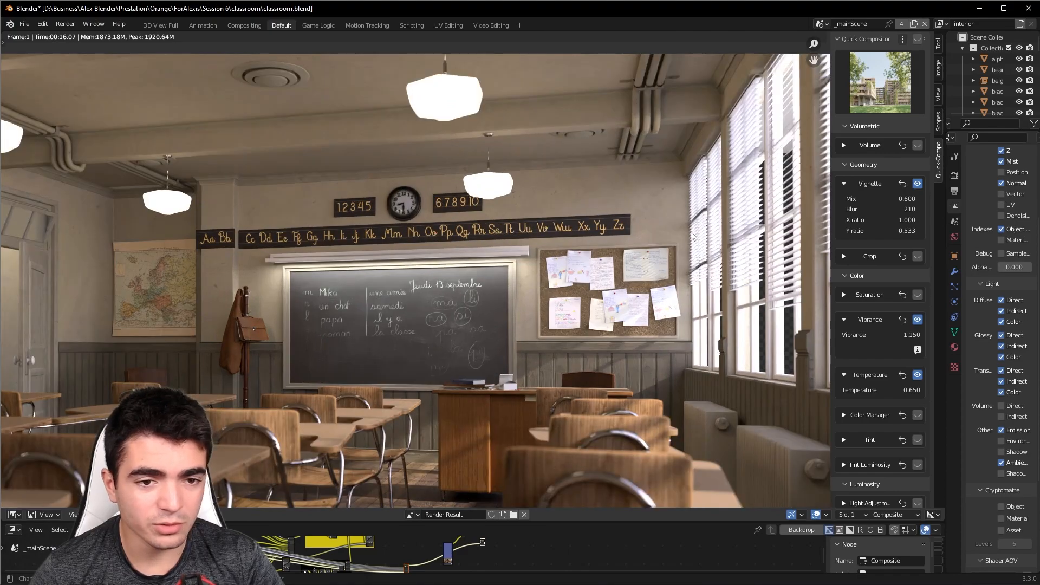
click(917, 39)
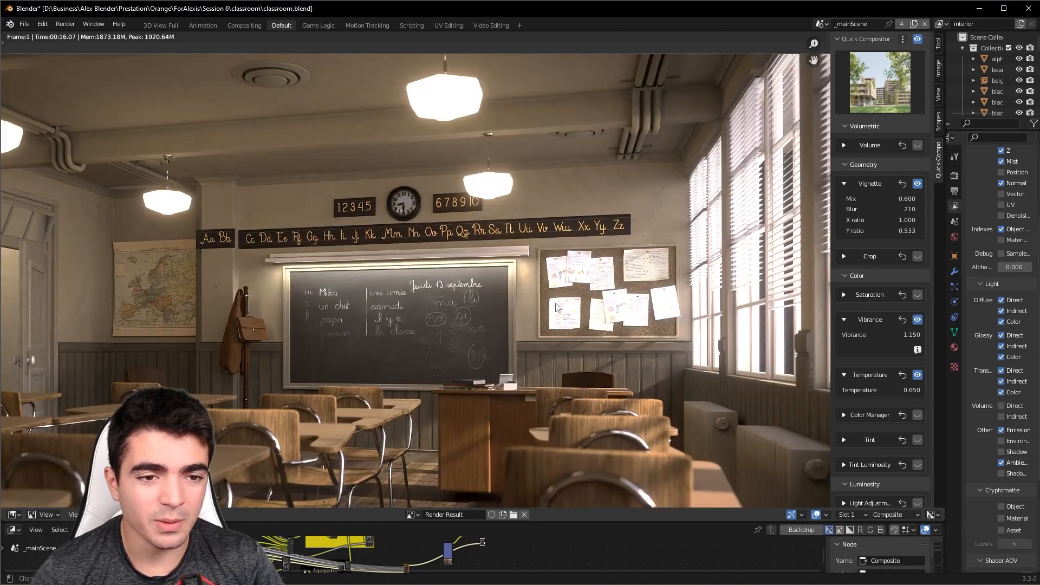
scroll(569, 295, down, 1)
middle_drag(558, 301, 628, 301)
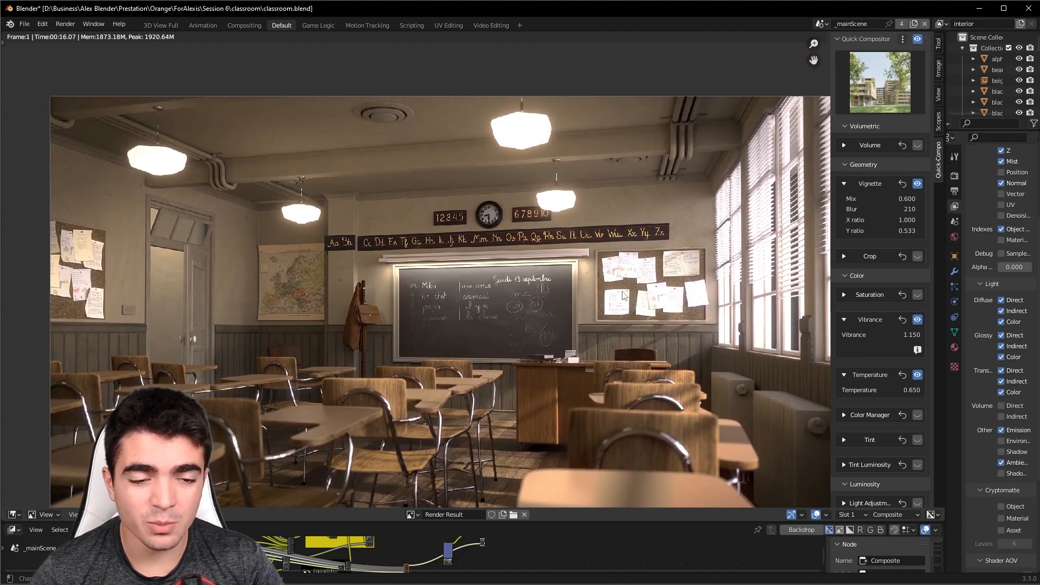
scroll(597, 309, down, 1)
scroll(603, 320, up, 1)
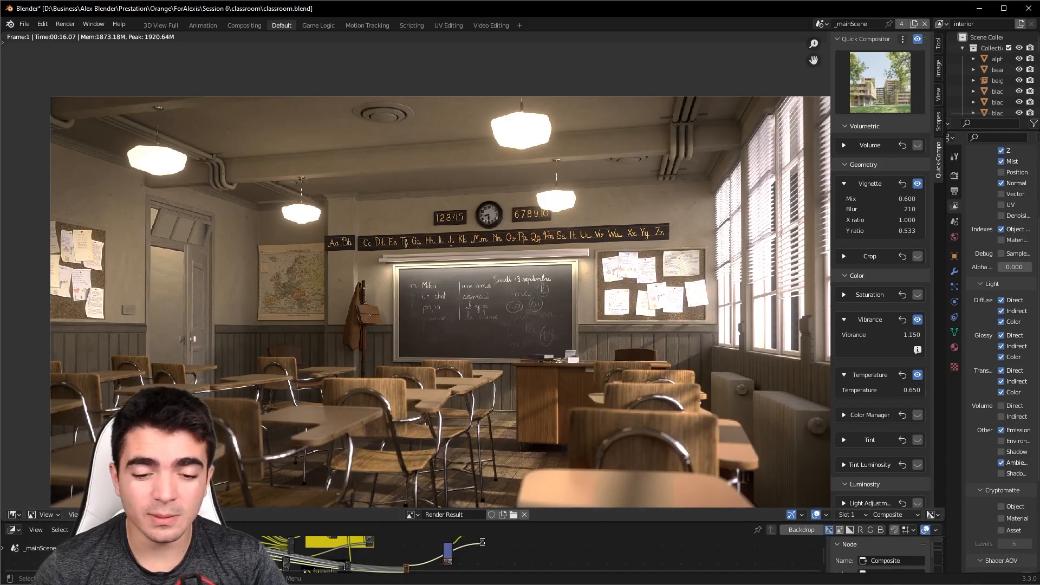
Switch to the web browser and show the Quick Compo demo video on YouTube and its Blender Market product page
key(alt+Tab)
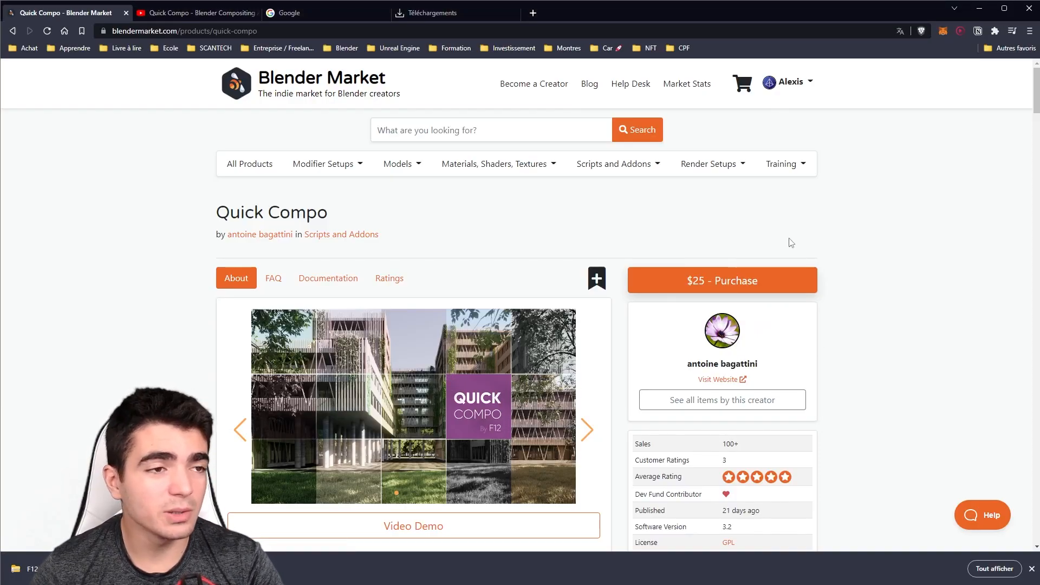
click(212, 18)
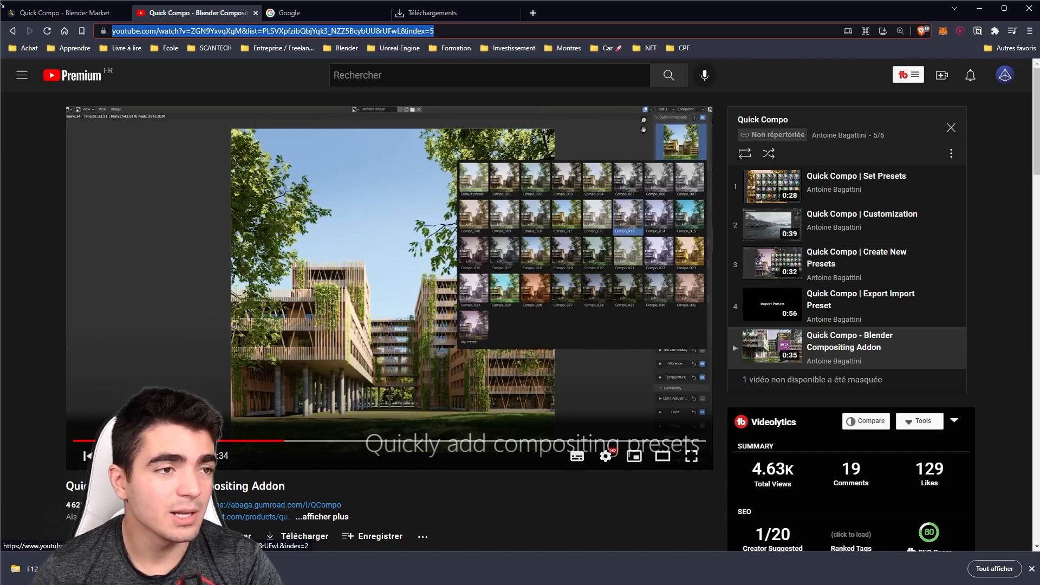
click(61, 17)
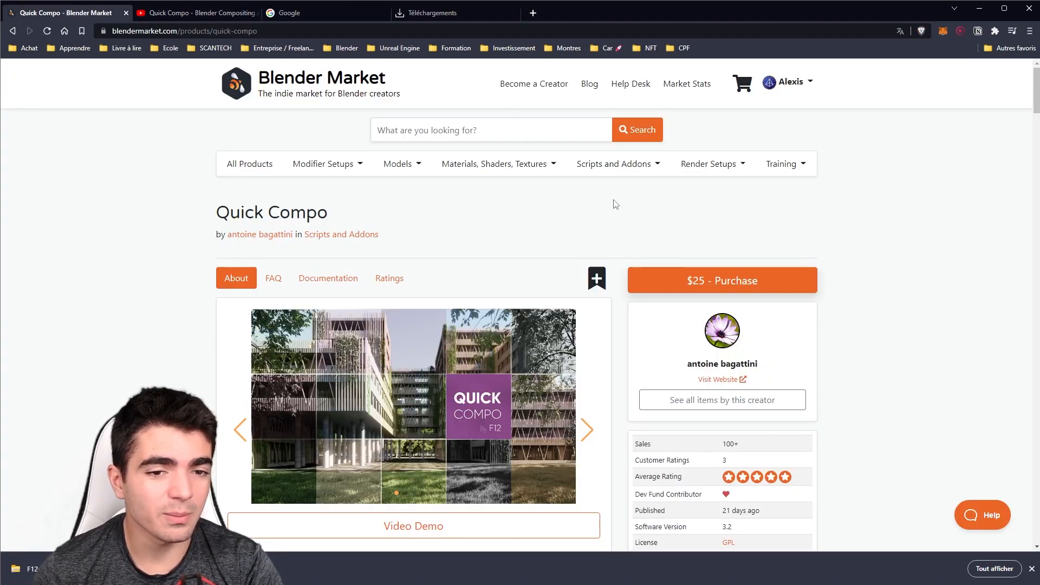
scroll(1021, 330, down, 3)
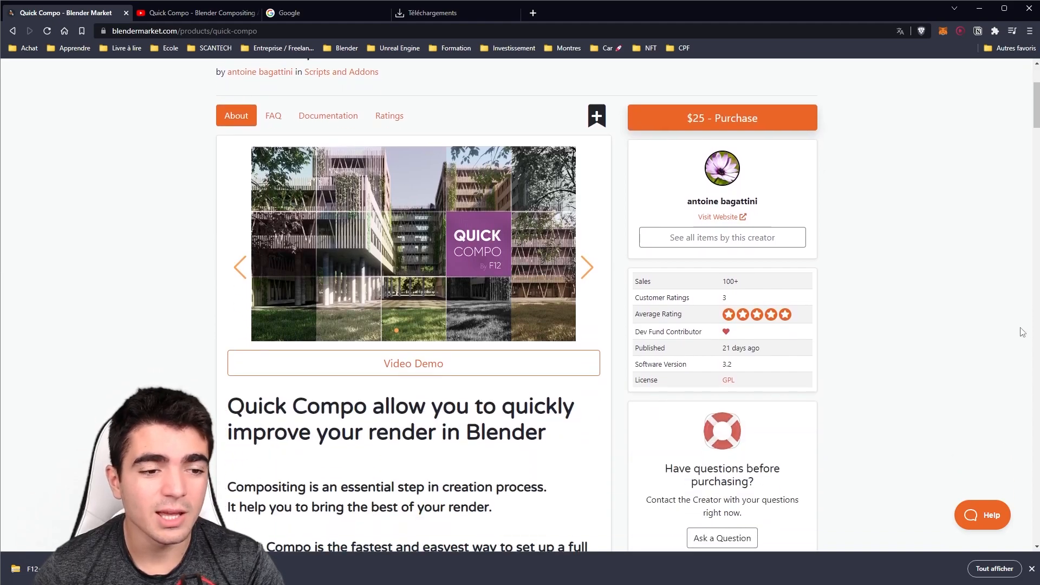
scroll(1021, 331, up, 3)
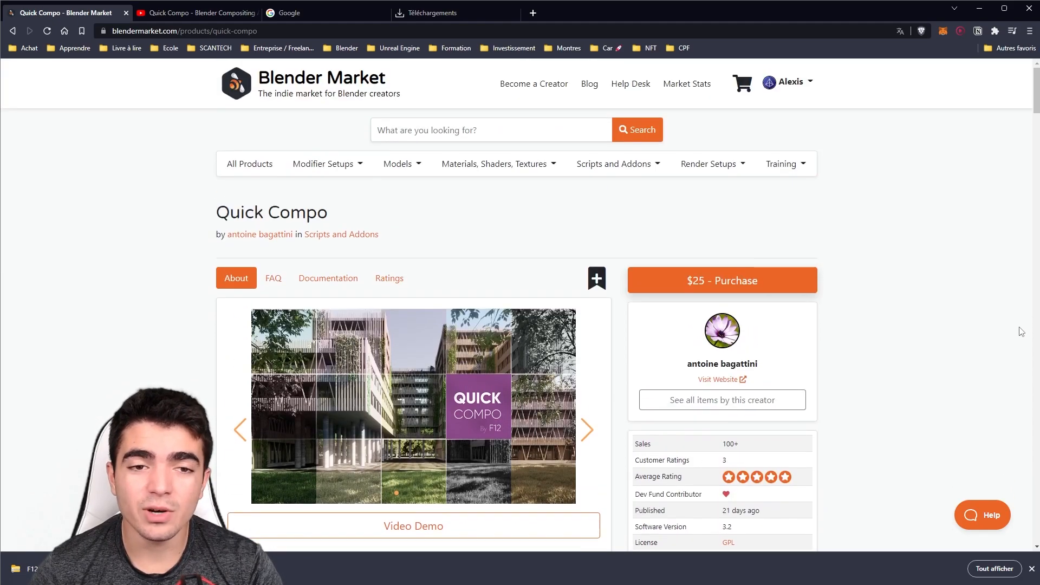